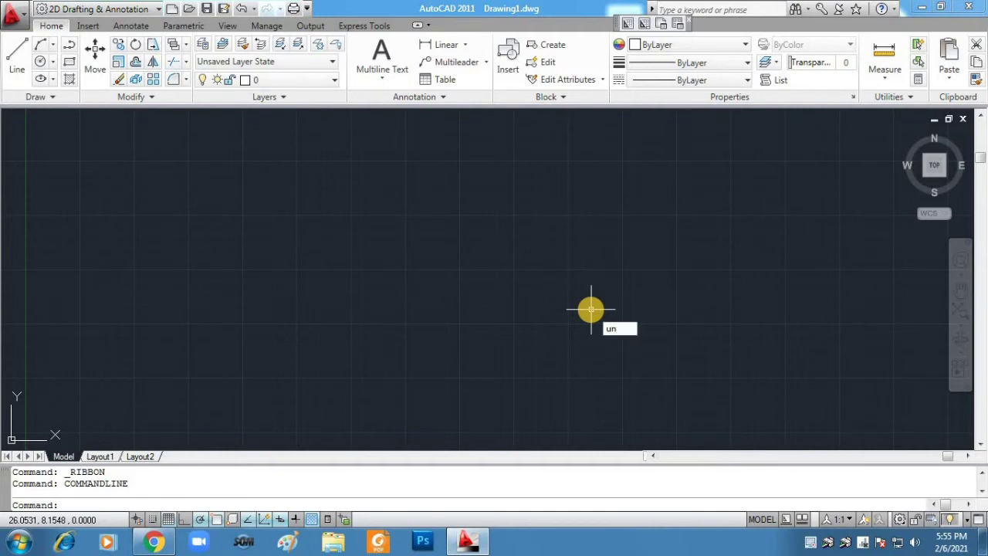
# Set the drawing's length unit type to Architectural.
pyautogui.press('Return')
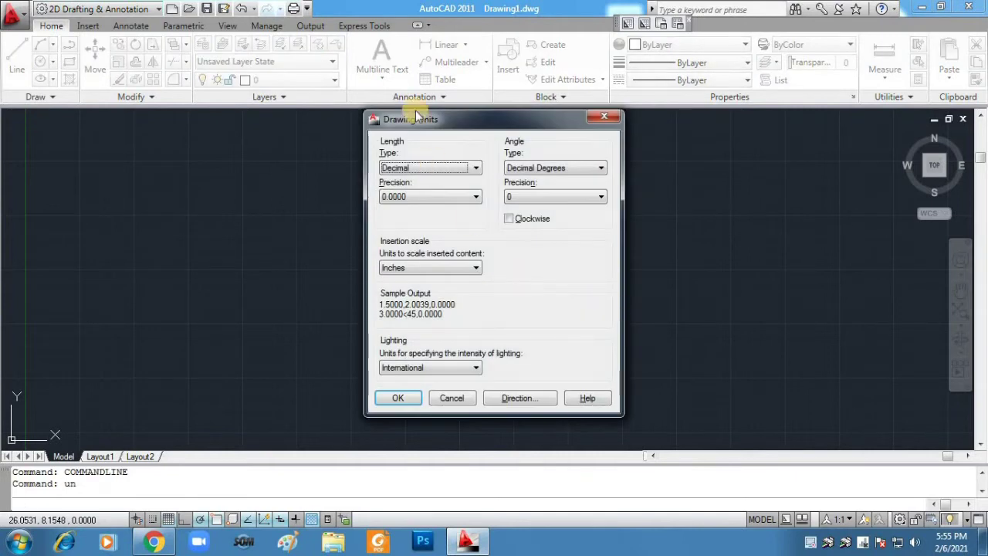
pyautogui.click(420, 171)
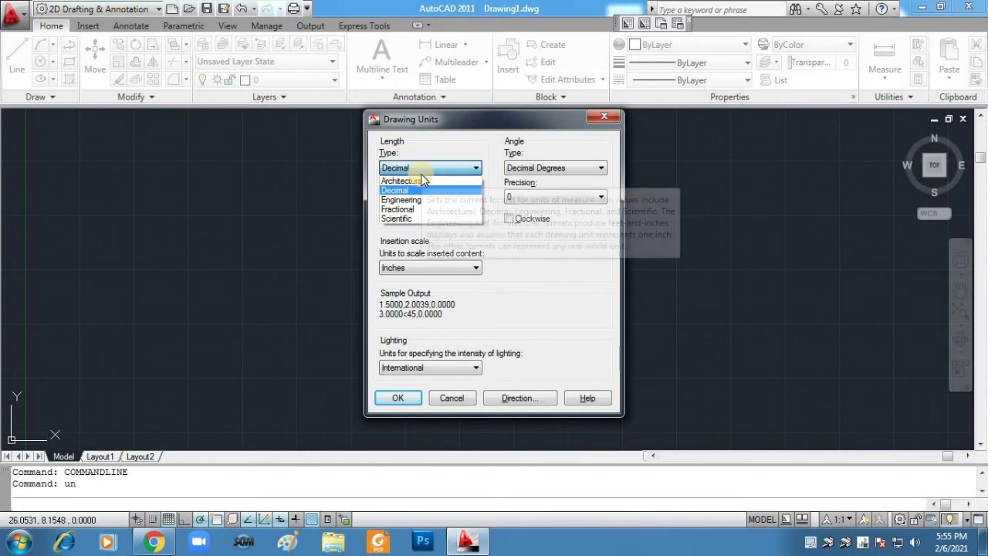
pyautogui.click(422, 181)
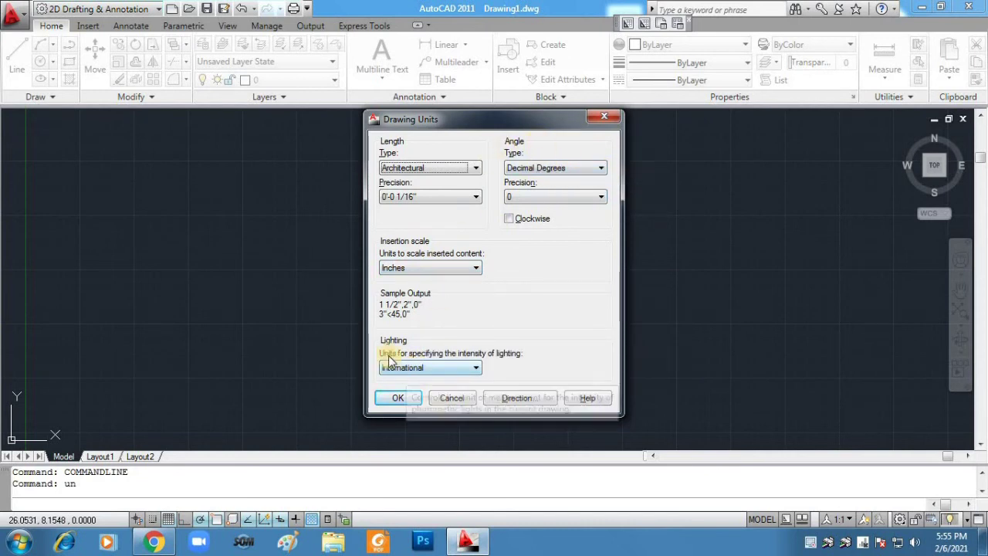
pyautogui.click(399, 399)
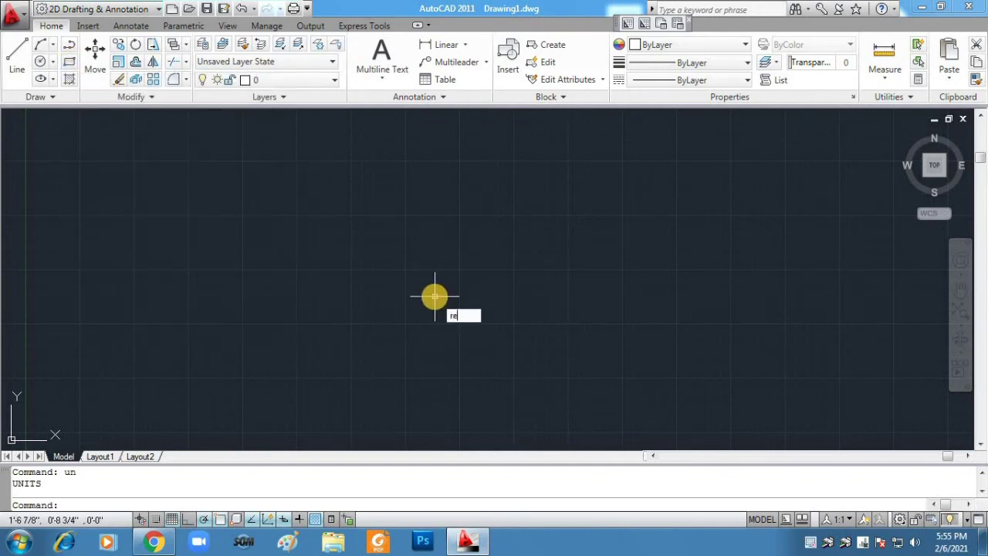
# Draw a rectangle 50' wide and 31' high for the outer outline.
pyautogui.press('Return')
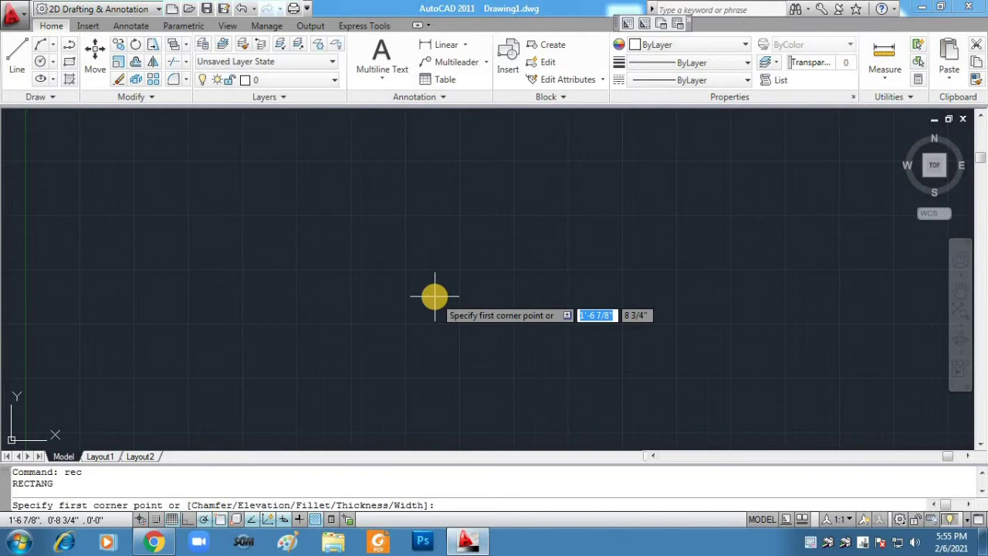
pyautogui.click(349, 379)
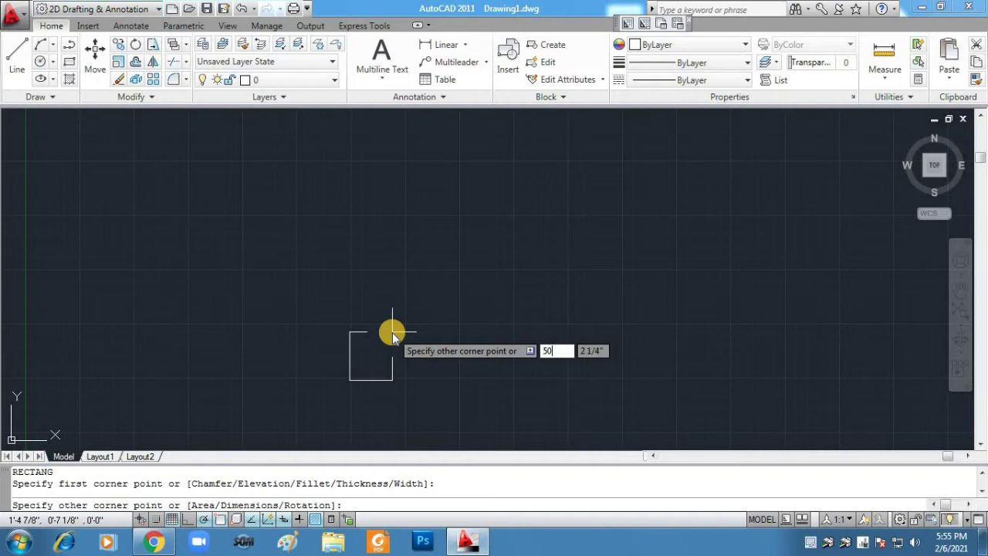
pyautogui.press('Tab')
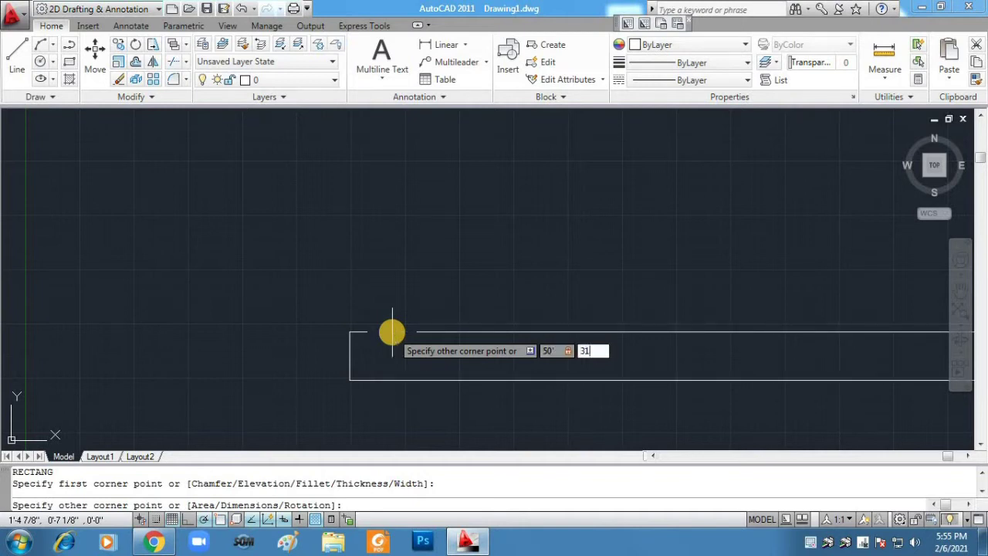
pyautogui.press('Return')
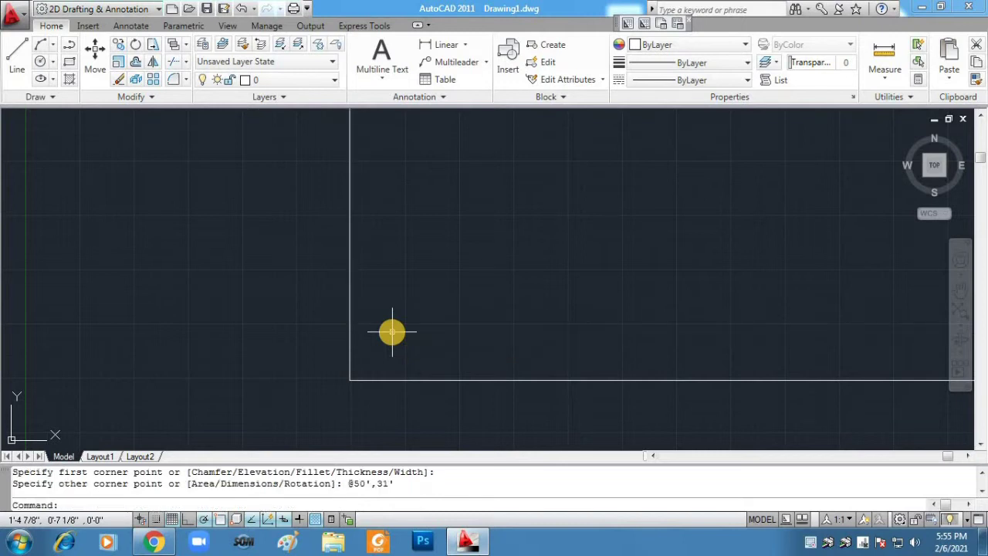
# Move the rectangle by its upper-right corner about 24'-10" up and to the right at 26°, away from the origin.
pyautogui.click(960, 313)
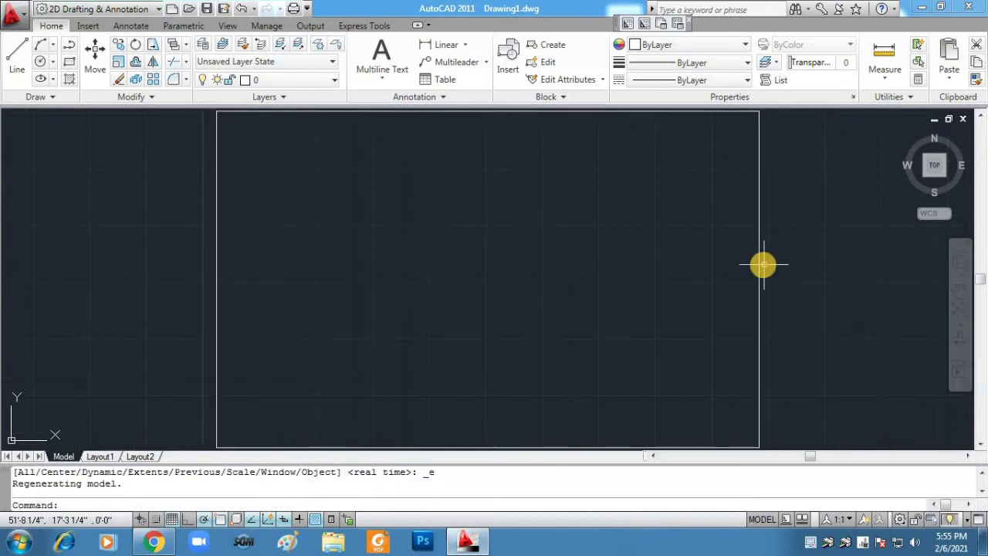
pyautogui.scroll(-2, 763, 266)
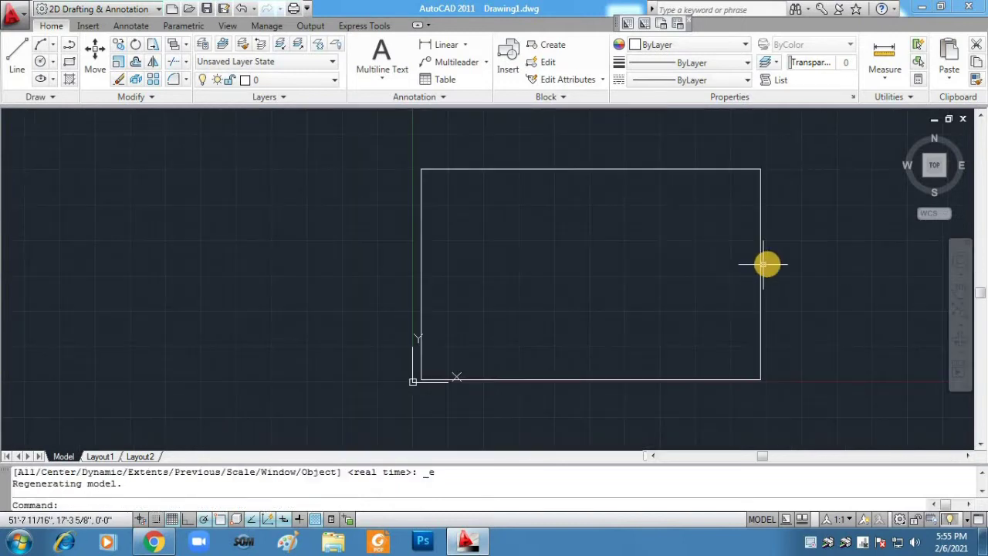
pyautogui.click(759, 168)
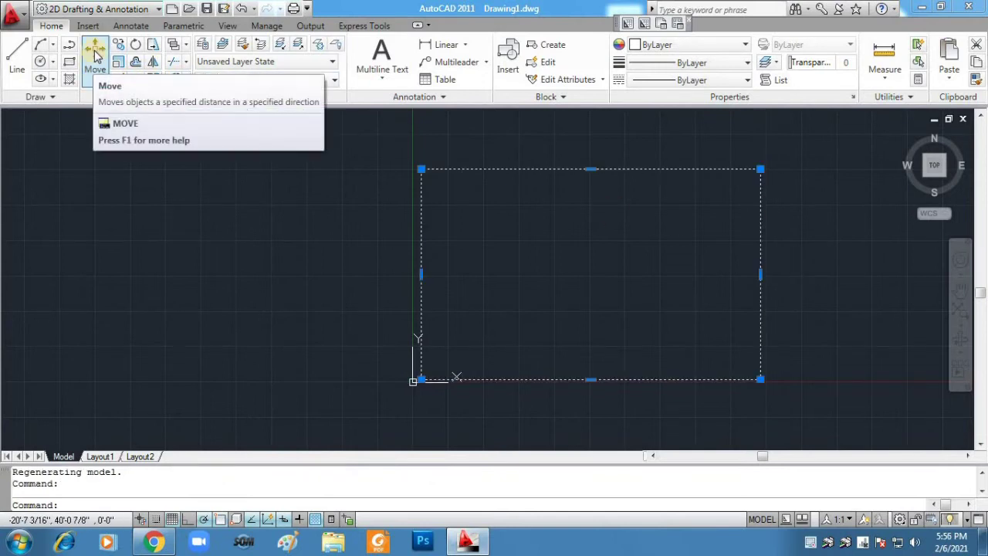
pyautogui.click(95, 51)
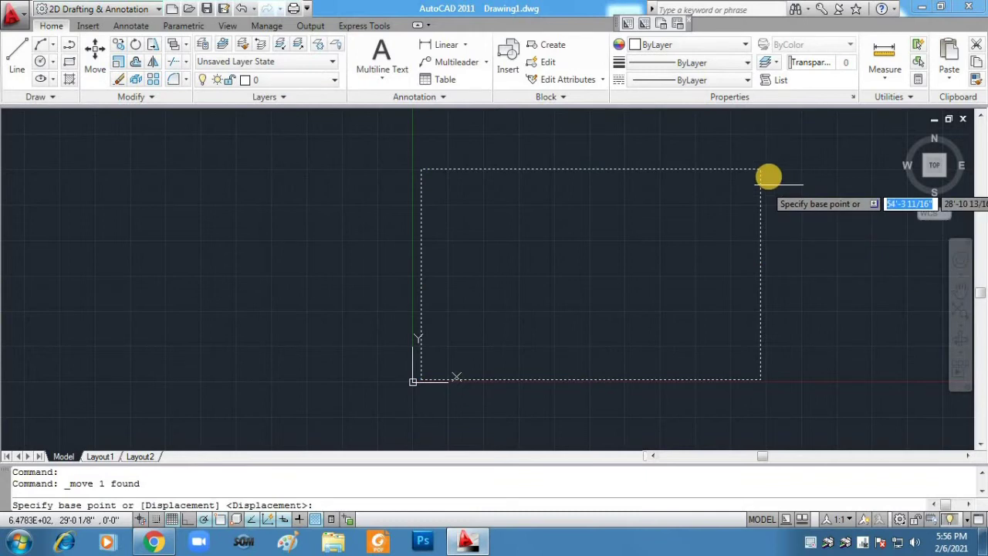
pyautogui.scroll(-2, 838, 218)
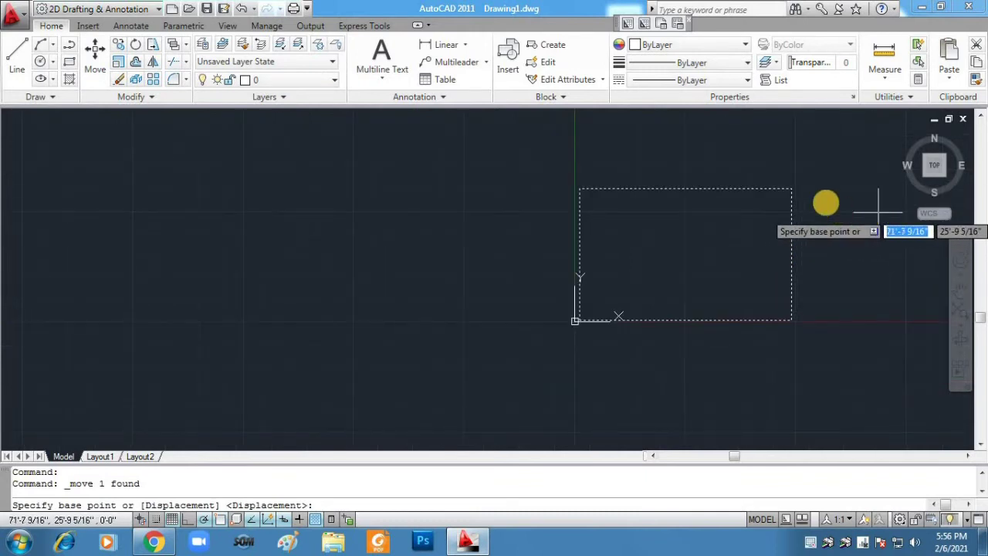
pyautogui.click(792, 193)
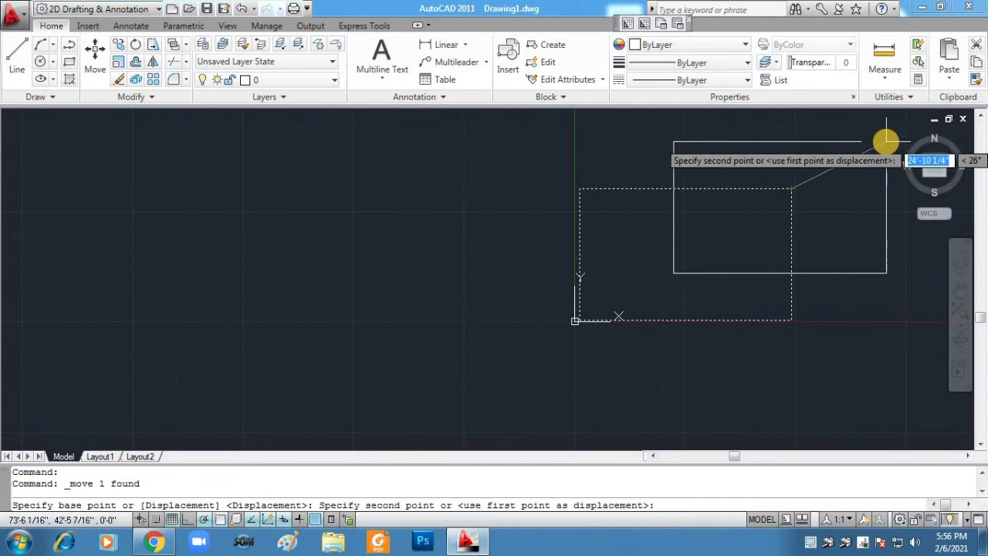
pyautogui.click(886, 140)
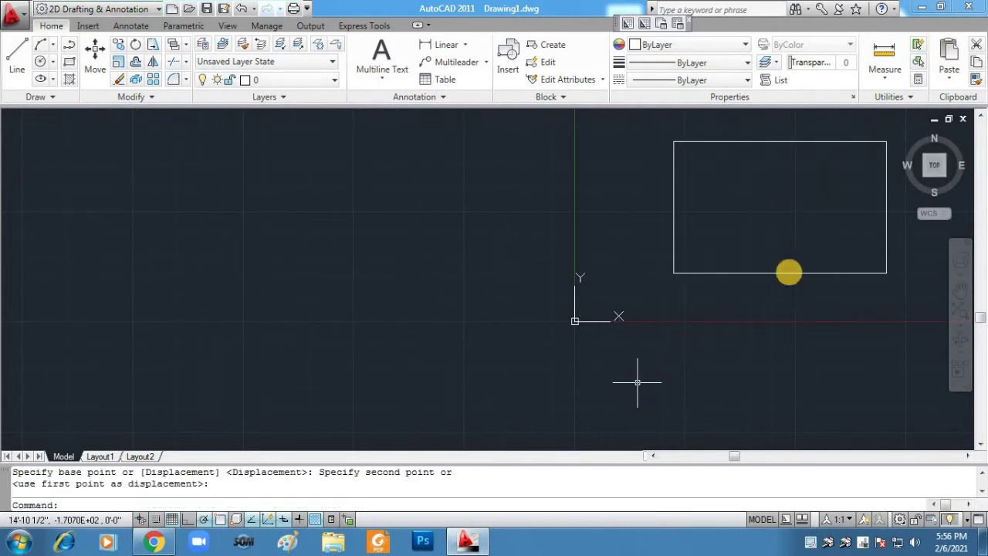
# Start a polyline at the rectangle's lower-right corner and run it 15' up along the right edge.
pyautogui.scroll(1, 842, 242)
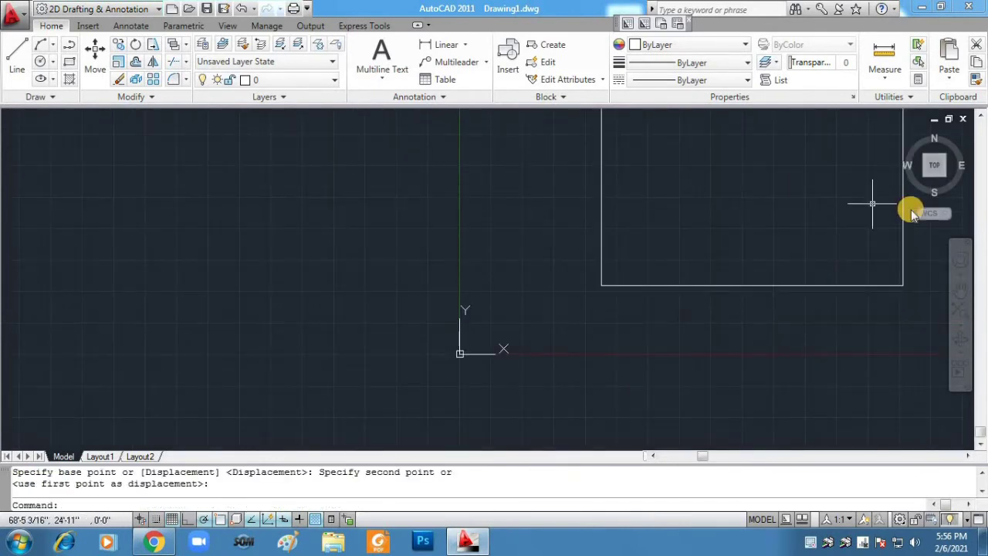
pyautogui.click(960, 288)
pyautogui.moveTo(798, 220); pyautogui.dragTo(657, 293)
pyautogui.press('Escape')
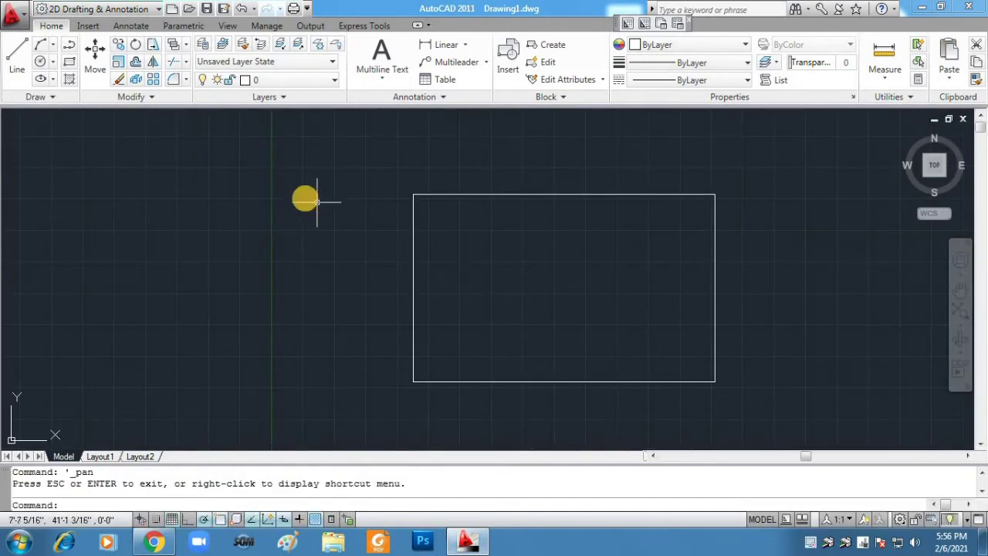
pyautogui.click(70, 46)
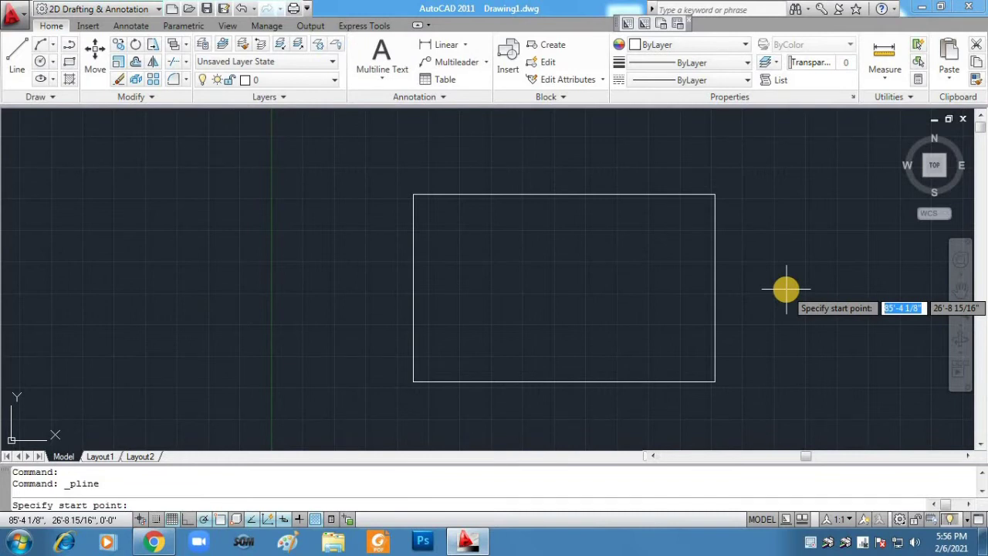
pyautogui.click(714, 380)
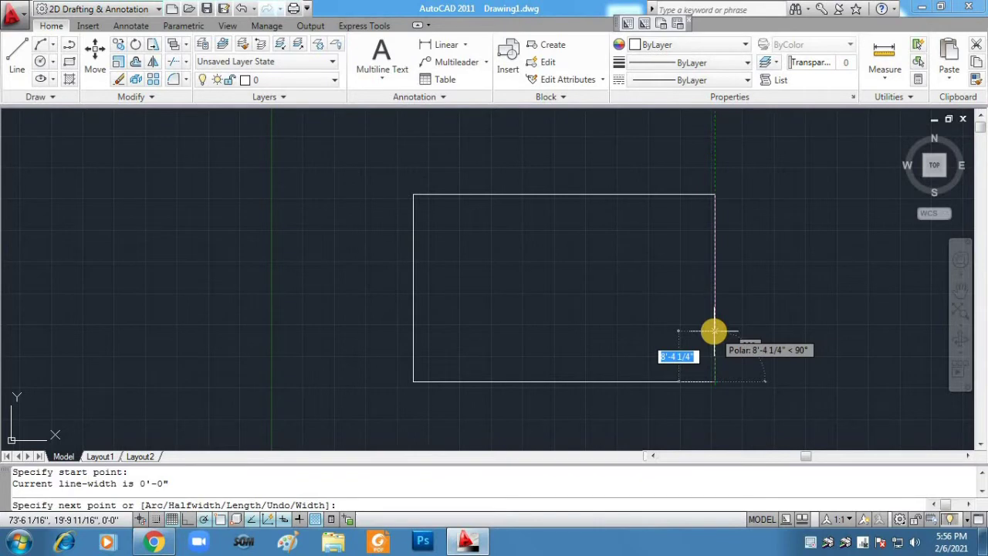
pyautogui.write('15')
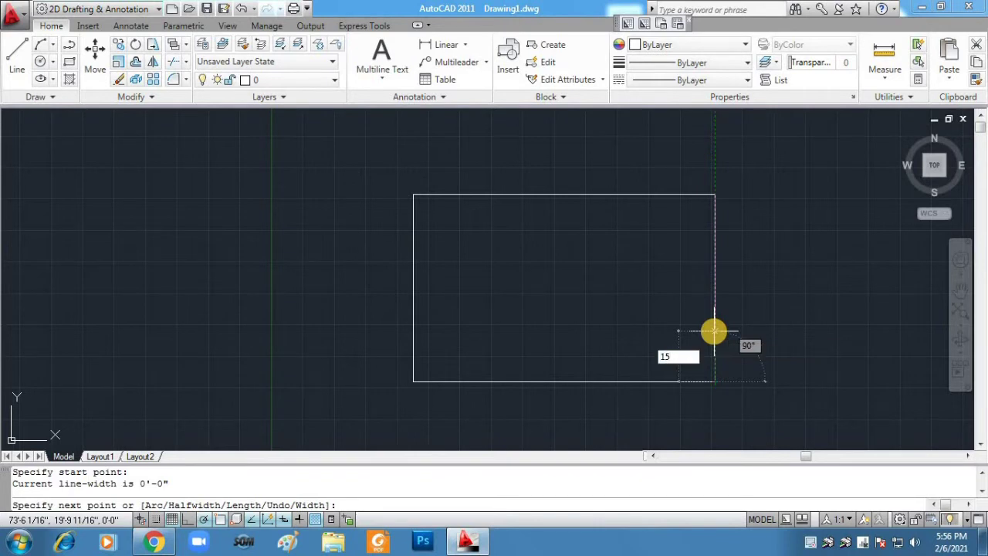
pyautogui.press('Return')
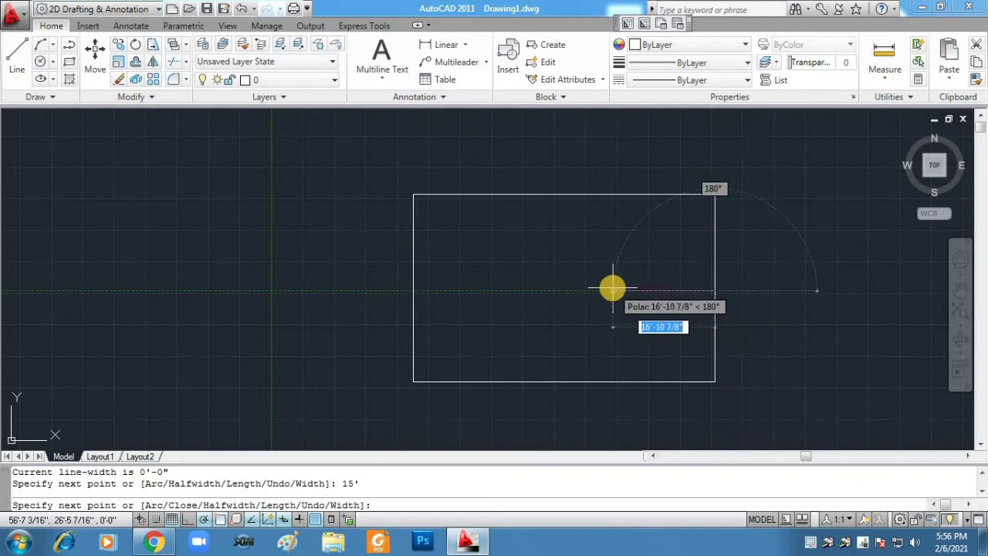
# Continue the polyline horizontally leftward with segments of 20' and 10', ending it on the rectangle's left edge.
pyautogui.write('20')
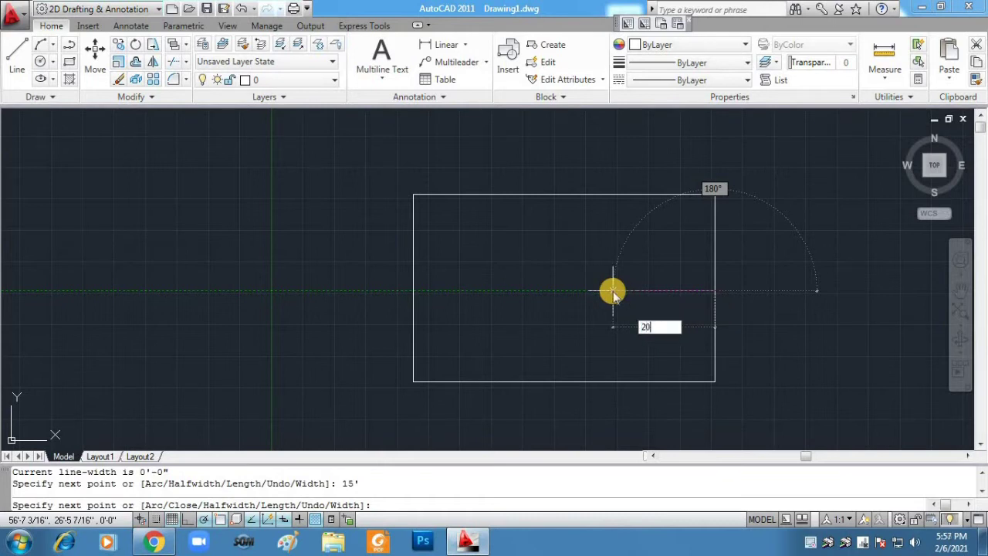
pyautogui.press('Return')
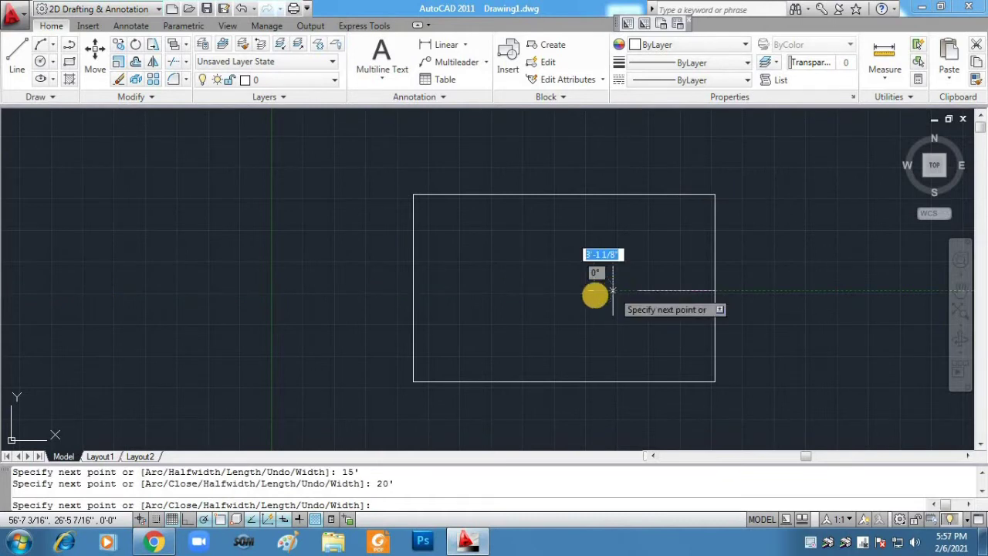
pyautogui.write('10')
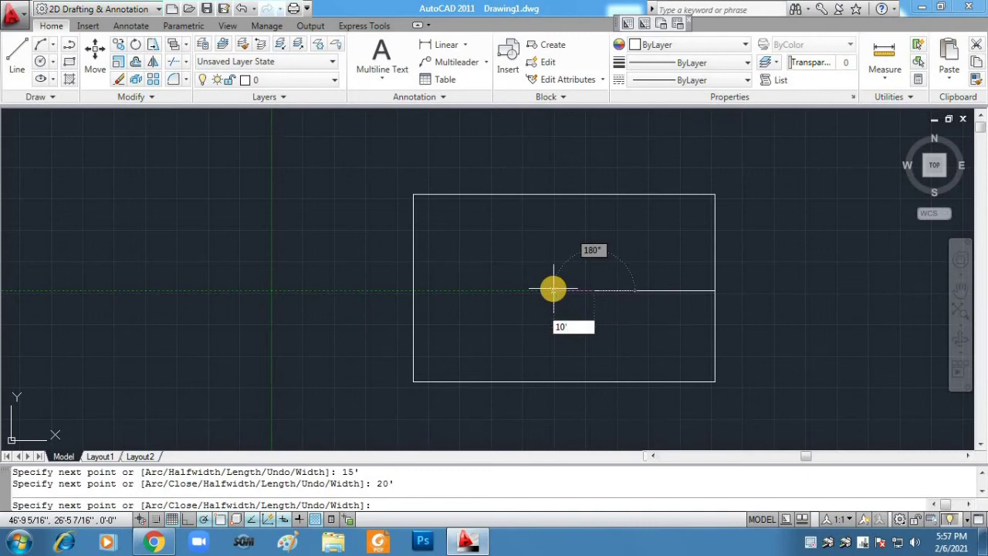
pyautogui.press('Return')
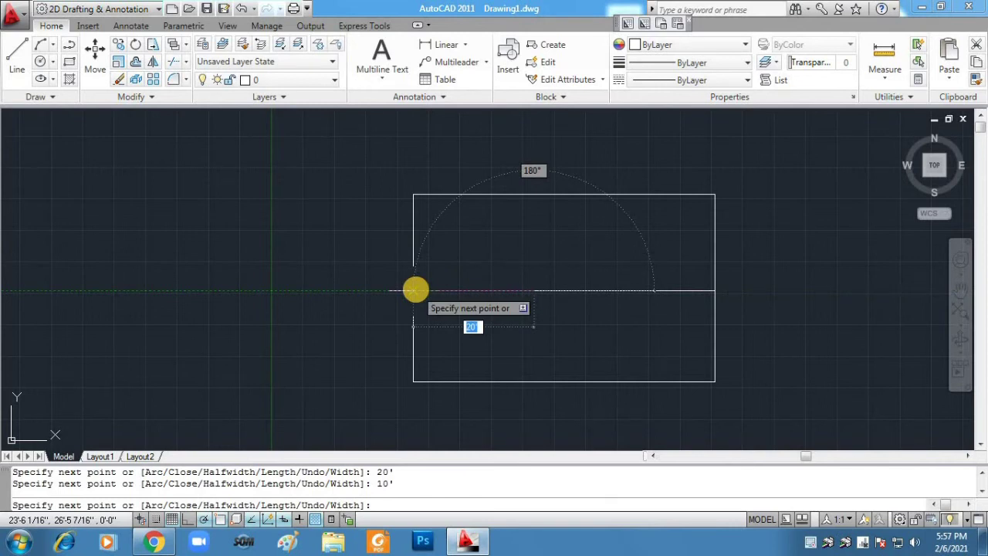
pyautogui.click(415, 289)
pyautogui.press('Return')
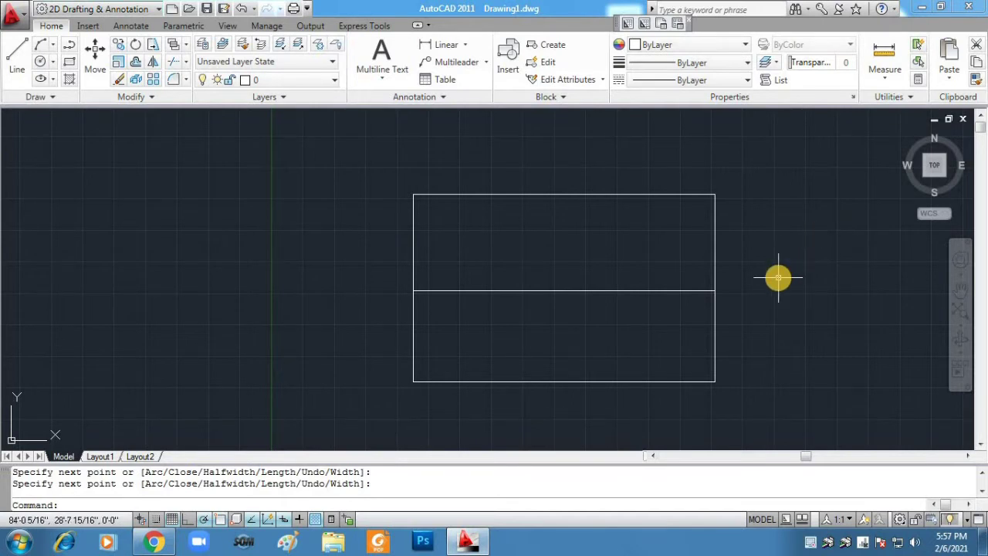
# Draw a vertical polyline from the divider's vertex 20' from the right edge up to the rectangle's top edge.
pyautogui.press('Return')
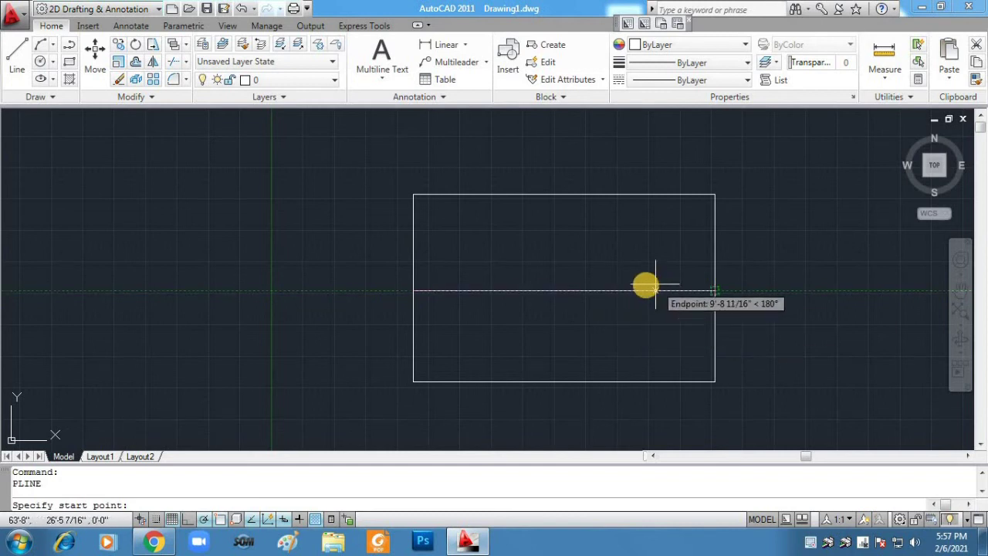
pyautogui.click(592, 290)
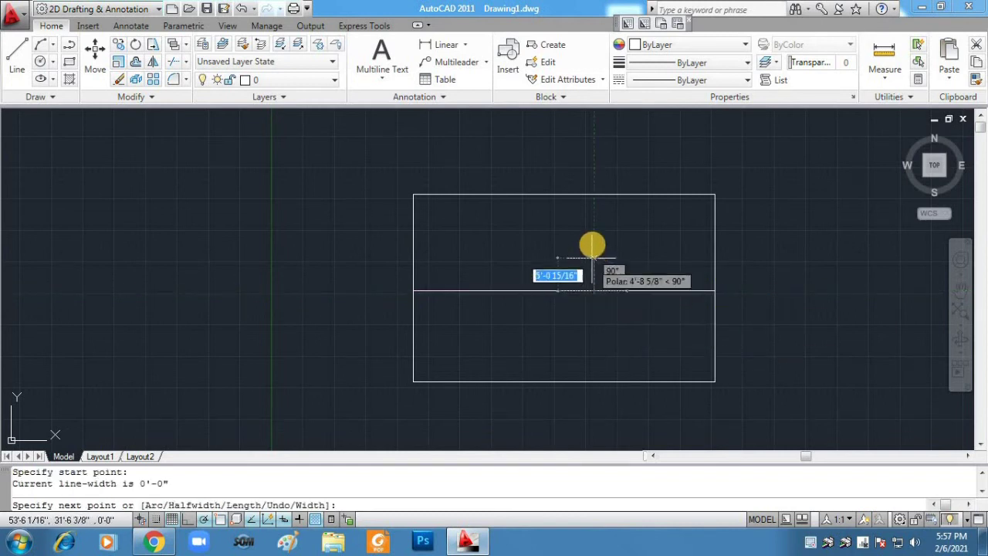
pyautogui.click(595, 195)
pyautogui.press('Return')
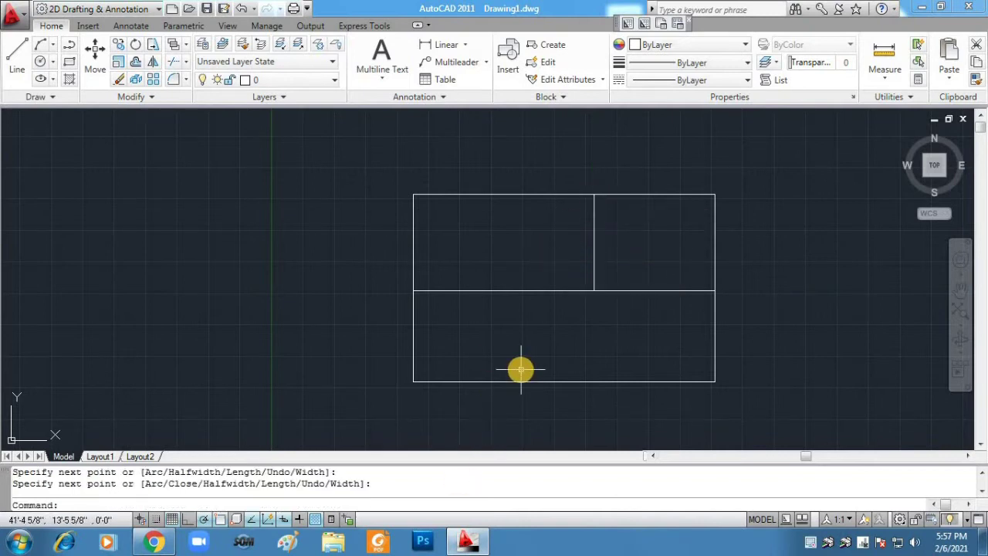
# Draw a second vertical polyline from the divider's vertex 20' from the left edge up to the top edge.
pyautogui.press('Return')
pyautogui.click(533, 290)
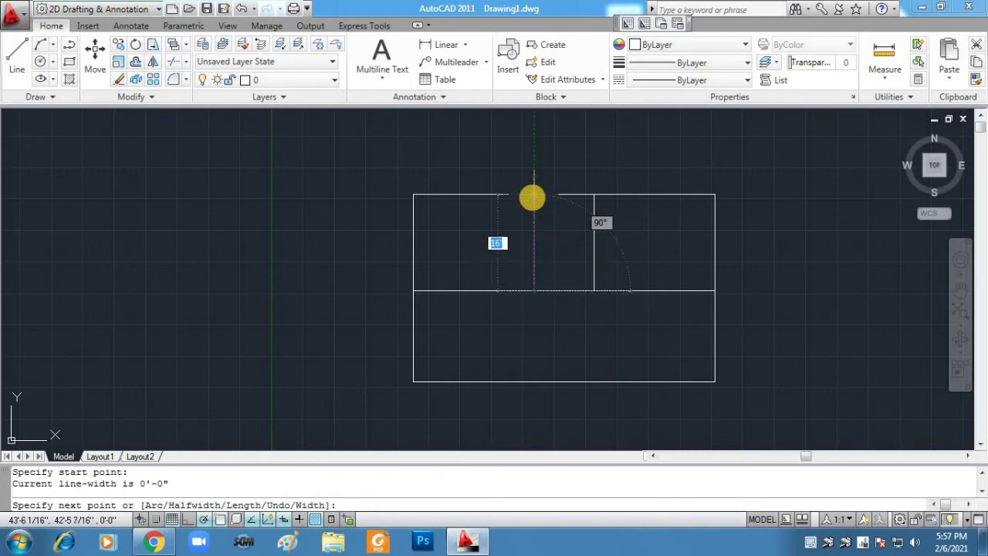
pyautogui.click(533, 197)
pyautogui.press('Return')
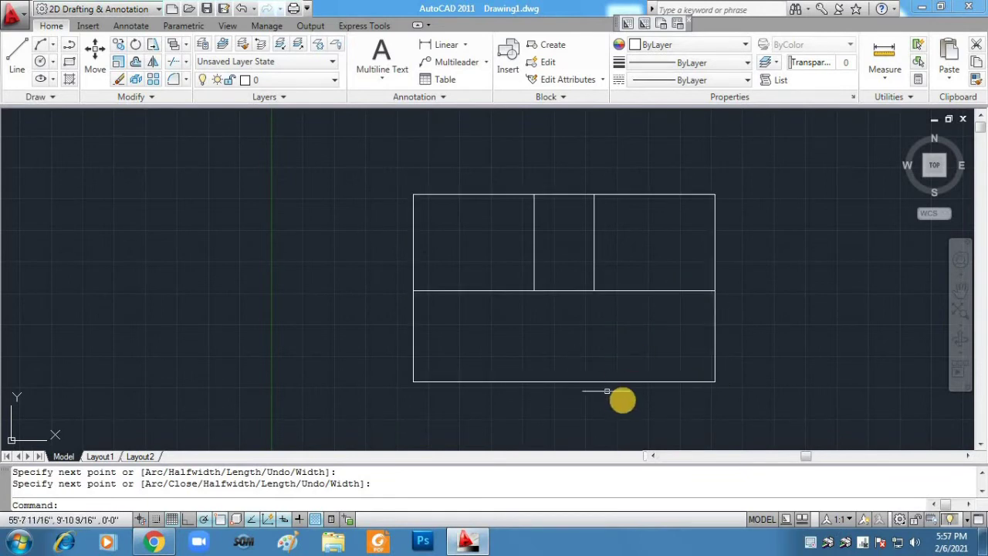
# Draw a polyline from the rectangle's lower-right corner 15' left along the bottom edge, turning vertically up to the horizontal divider.
pyautogui.press('Return')
pyautogui.click(709, 381)
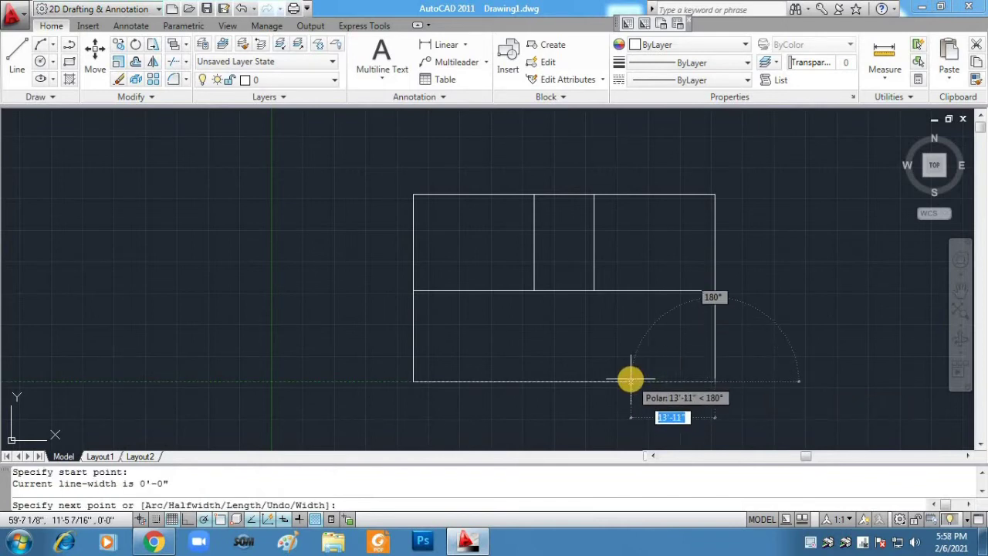
pyautogui.write('15')
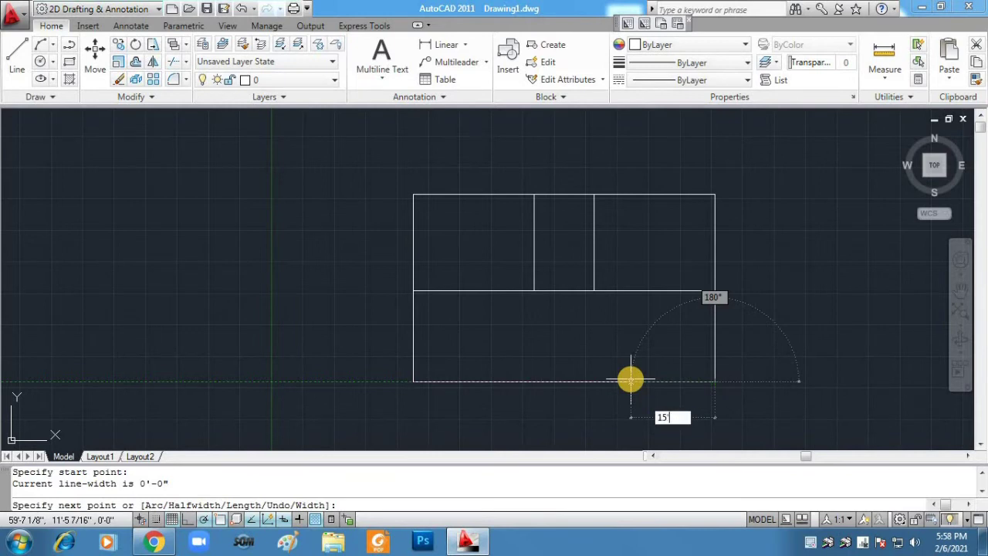
pyautogui.write("'")
pyautogui.press('Return')
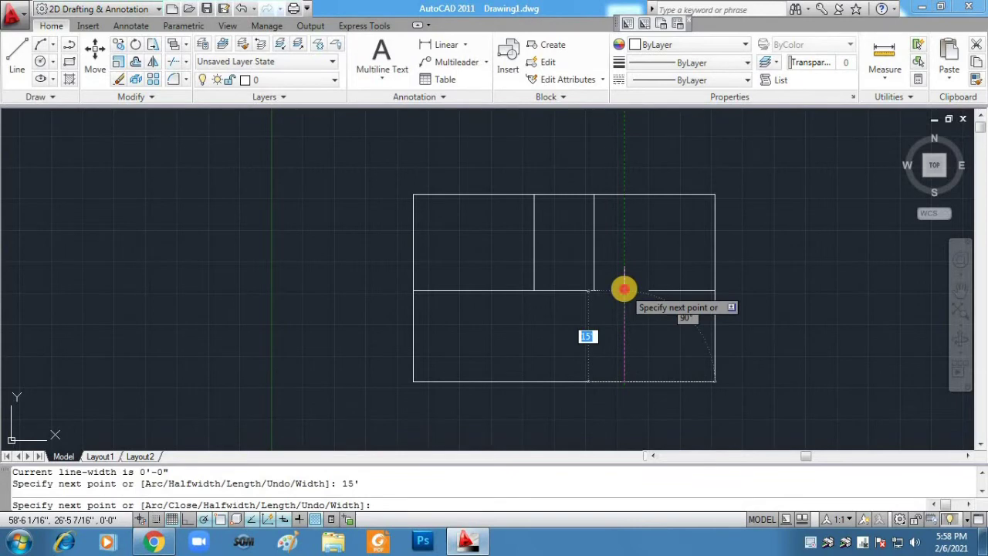
pyautogui.click(623, 290)
pyautogui.press('Return')
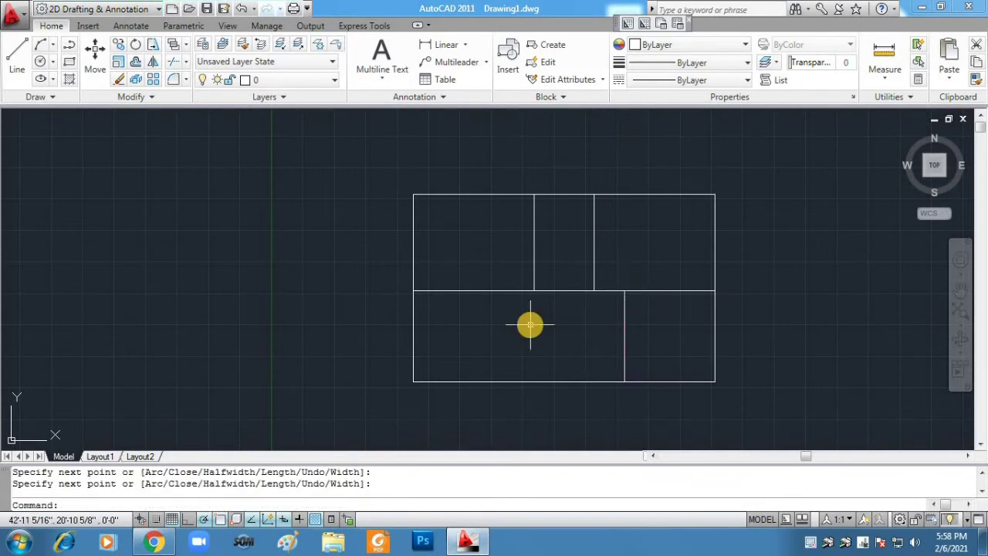
# Draw a polyline from the top of the left vertical wall 10' down, then horizontally across to the right vertical wall.
pyautogui.press('Return')
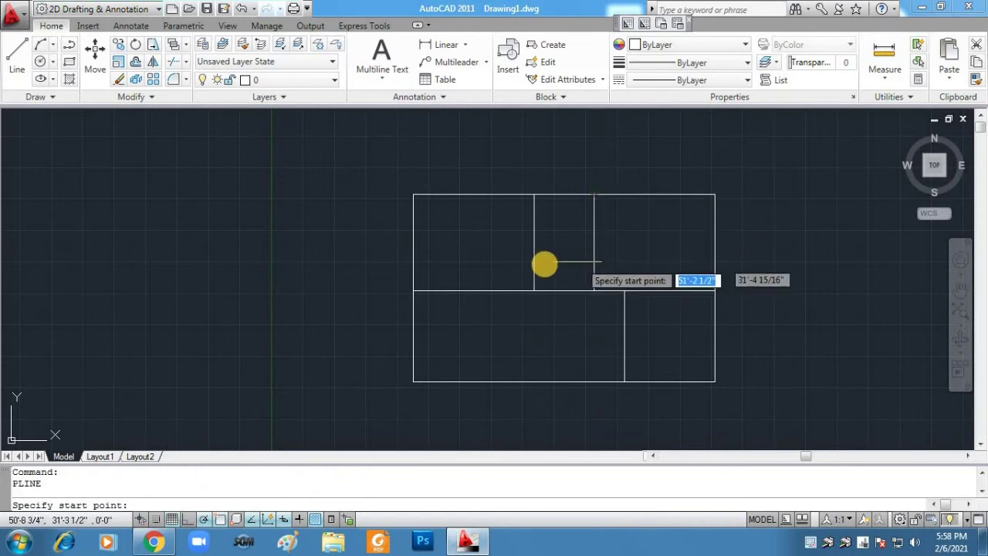
pyautogui.click(533, 195)
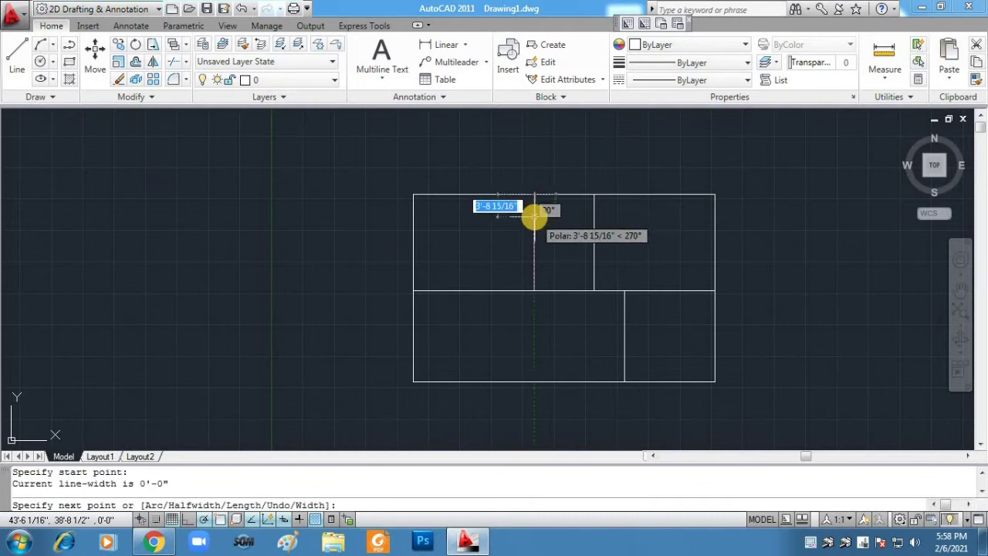
pyautogui.write('10')
pyautogui.press('Return')
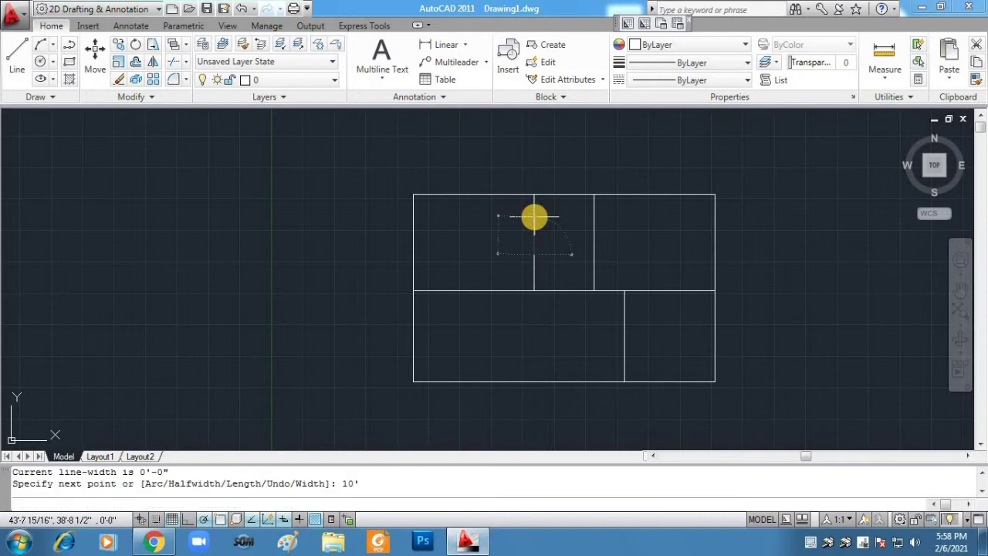
pyautogui.click(594, 255)
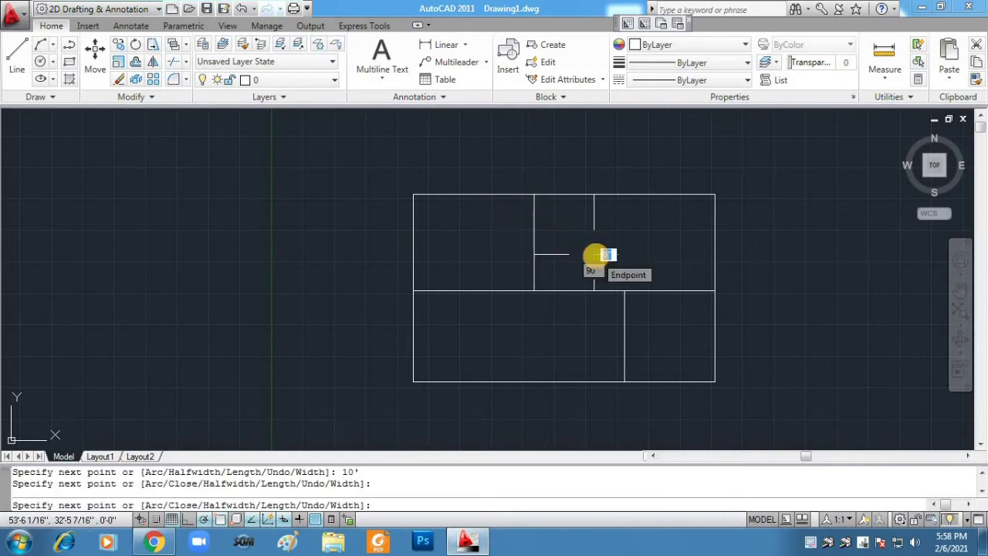
pyautogui.press('Return')
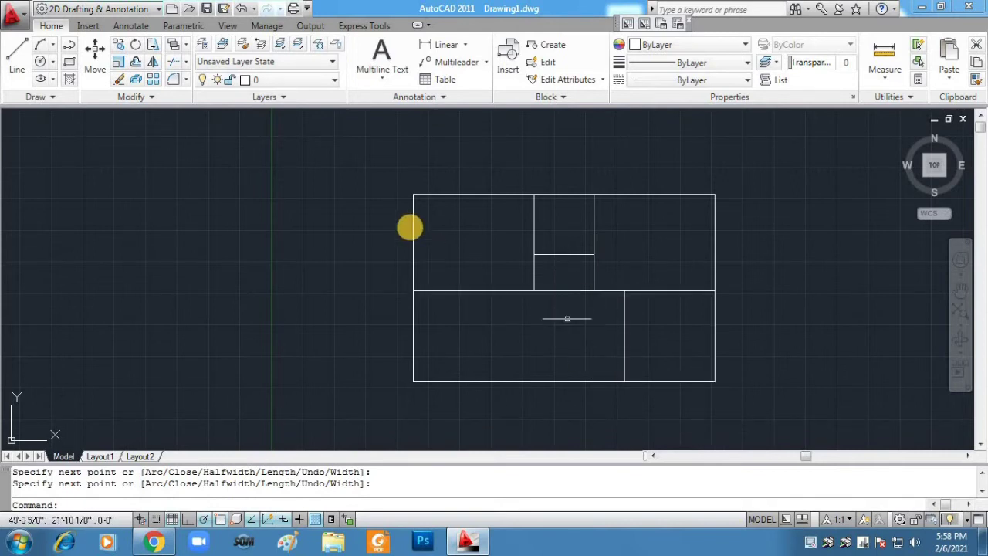
pyautogui.click(541, 279)
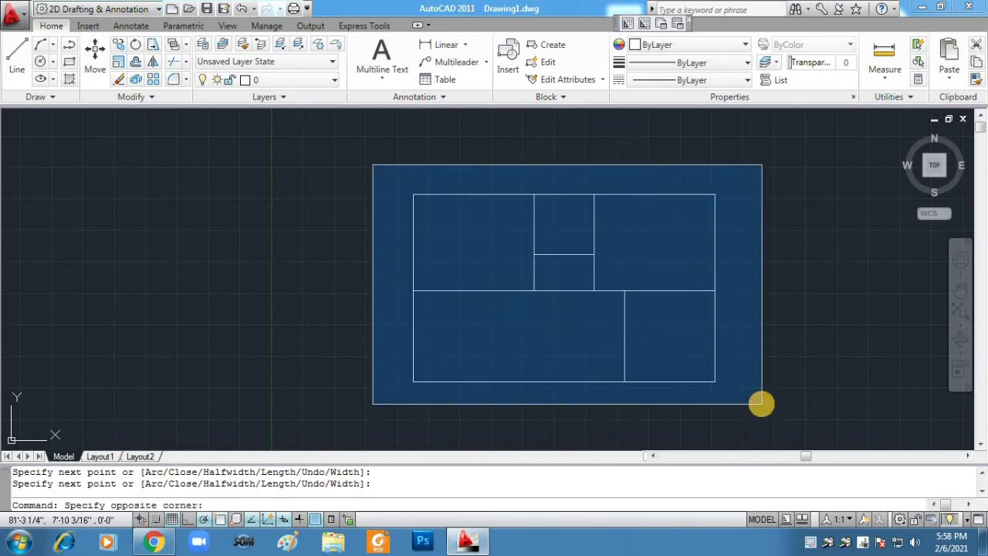
pyautogui.click(761, 403)
pyautogui.press('Return')
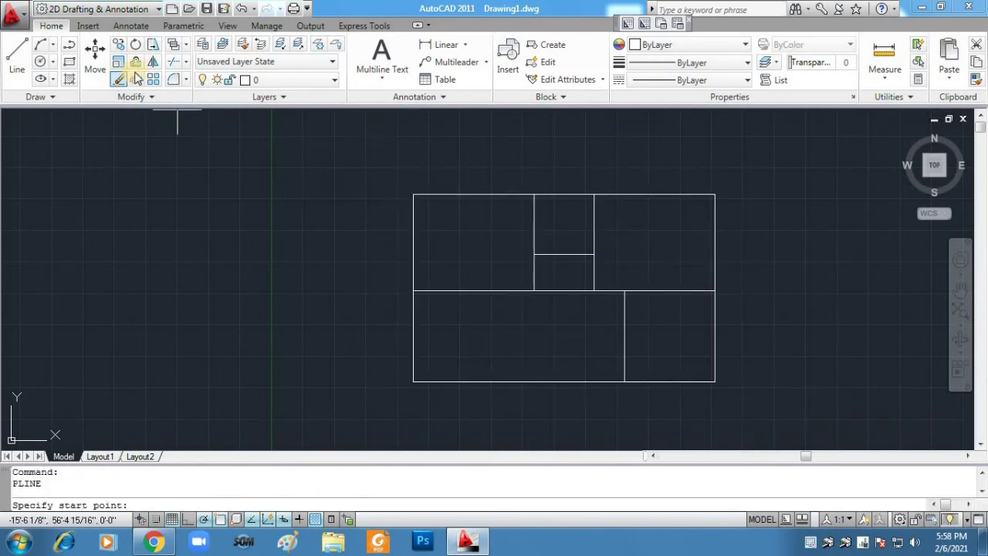
# Trim away the horizontal divider's segments between the upper-left room and the lower-right partition, using the whole plan as cutting edges.
pyautogui.click(173, 64)
pyautogui.click(381, 177)
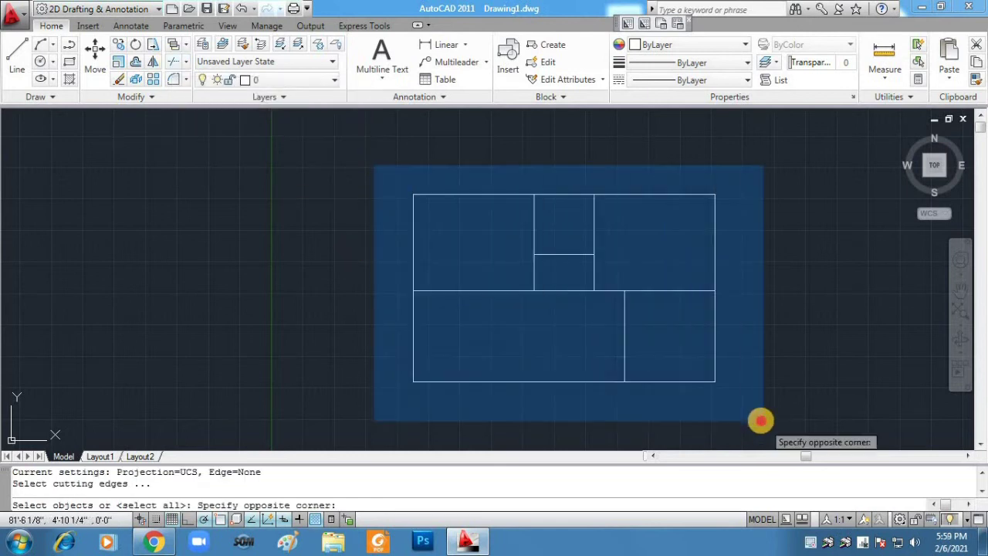
pyautogui.click(761, 419)
pyautogui.press('Return')
pyautogui.click(571, 276)
pyautogui.click(572, 308)
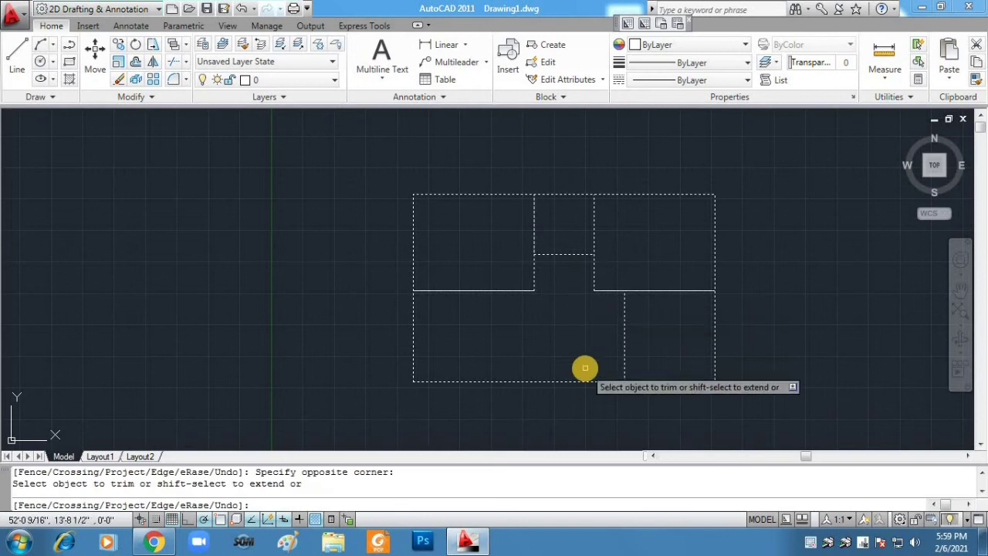
pyautogui.press('Return')
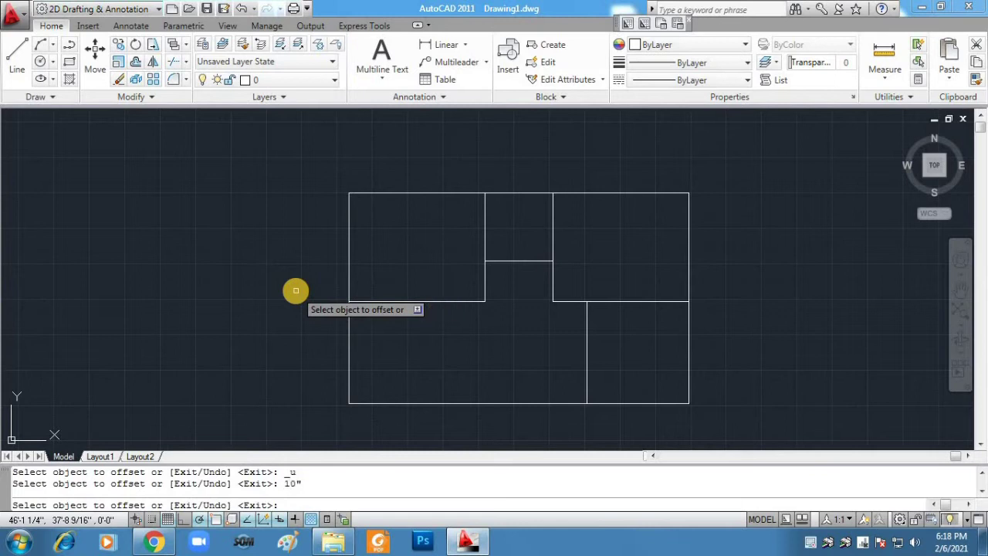
# Offset the outer rectangle outward, and offset the upper-left room's lower and right walls inward by 6".
pyautogui.click(349, 243)
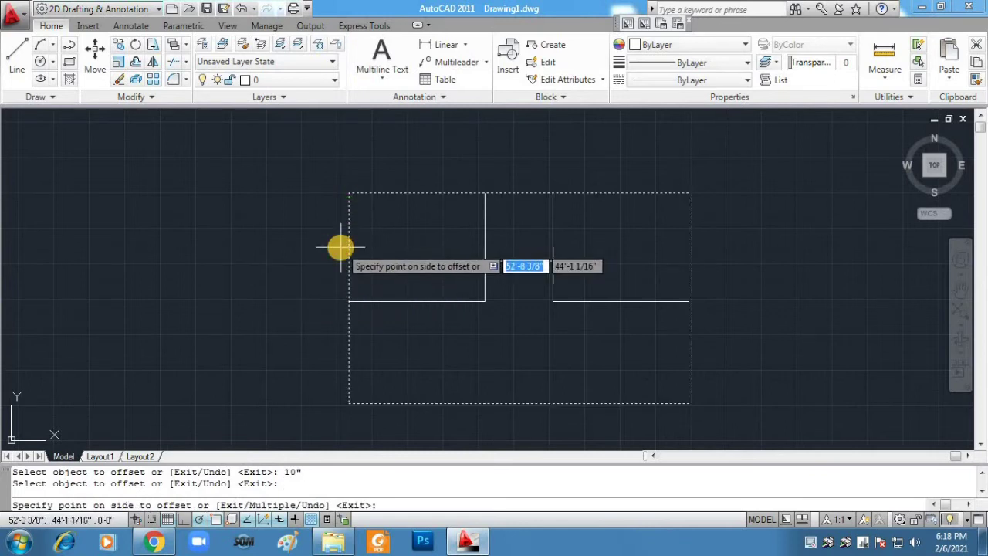
pyautogui.click(340, 247)
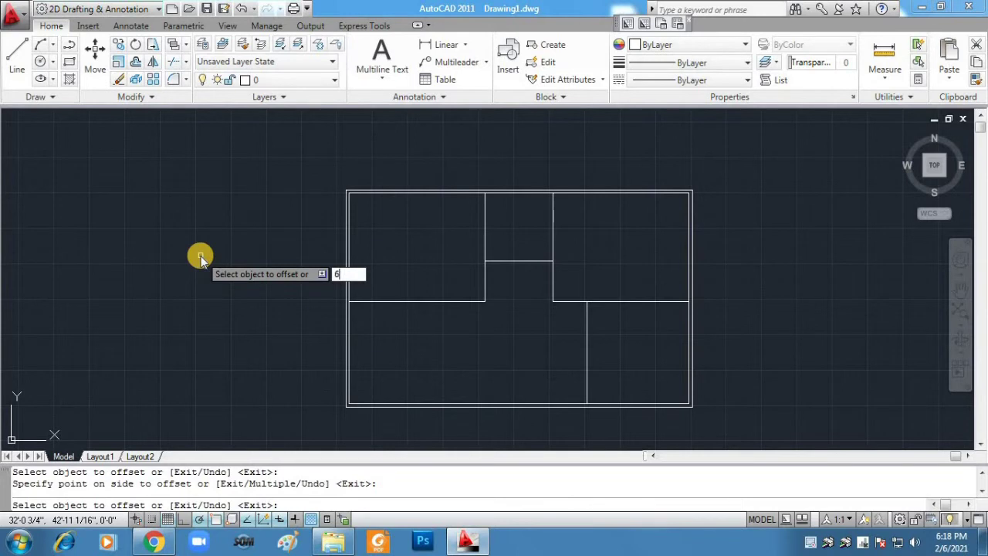
pyautogui.press('Return')
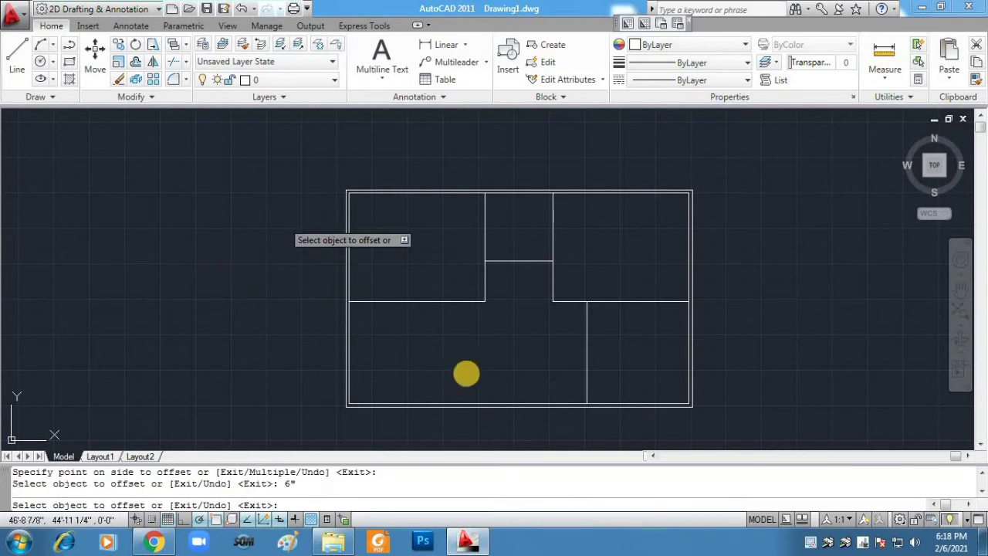
pyautogui.click(412, 301)
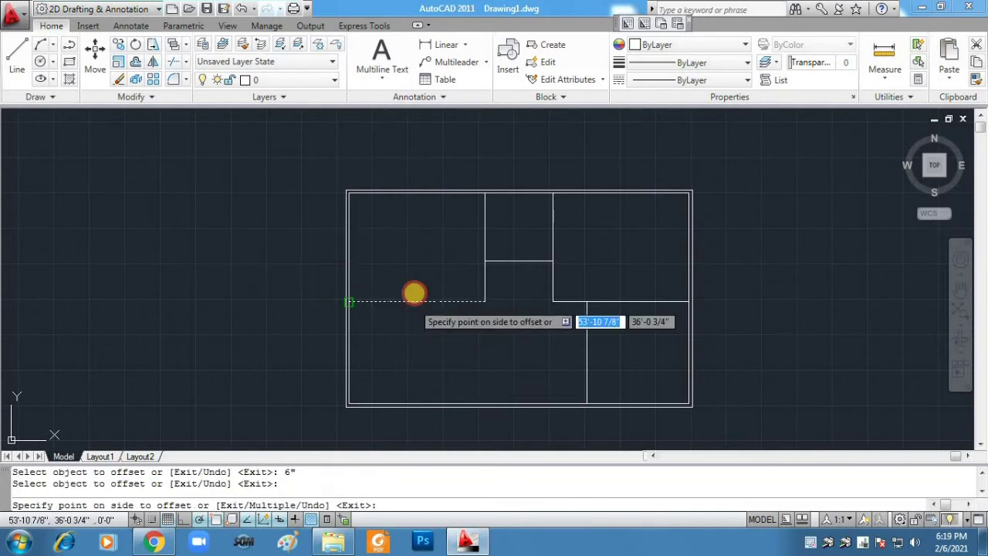
pyautogui.click(410, 291)
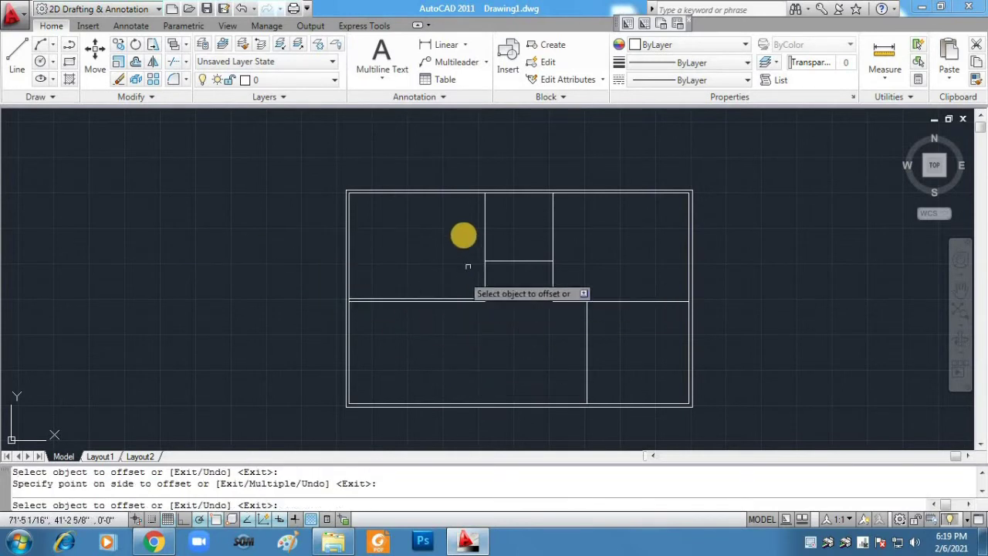
pyautogui.click(484, 228)
pyautogui.click(471, 238)
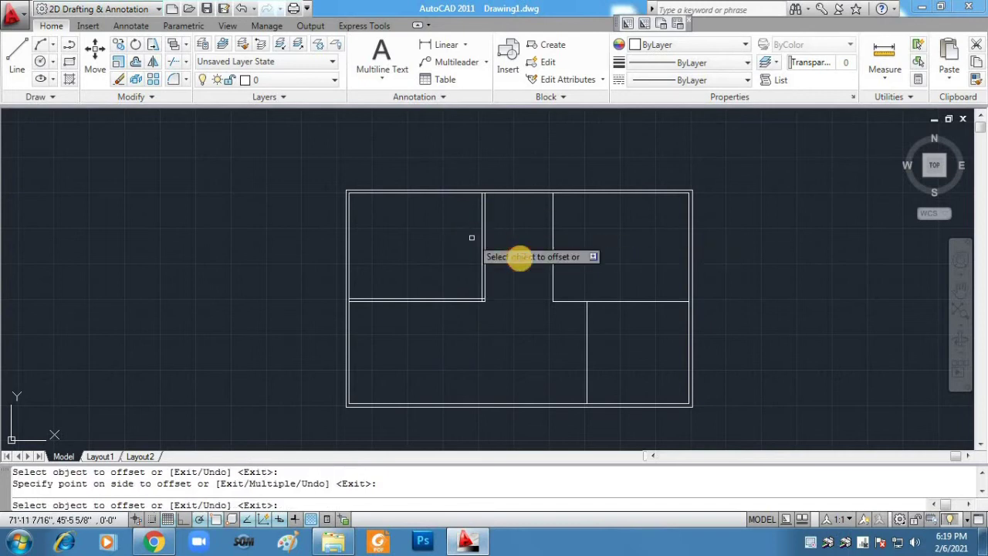
# Offset the small middle room's bottom wall upward and its short right wall line to the right by 6".
pyautogui.click(525, 258)
pyautogui.click(525, 252)
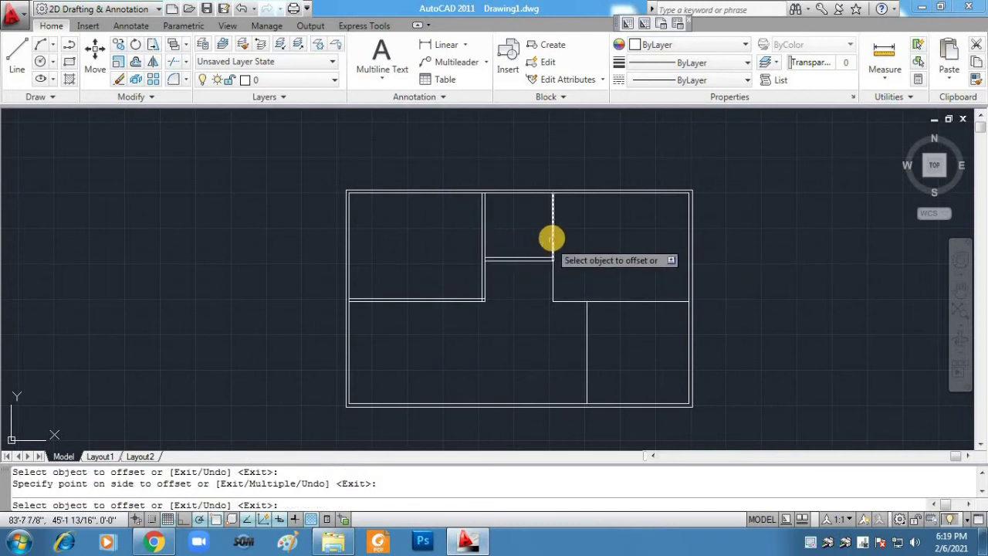
pyautogui.click(552, 238)
pyautogui.click(559, 239)
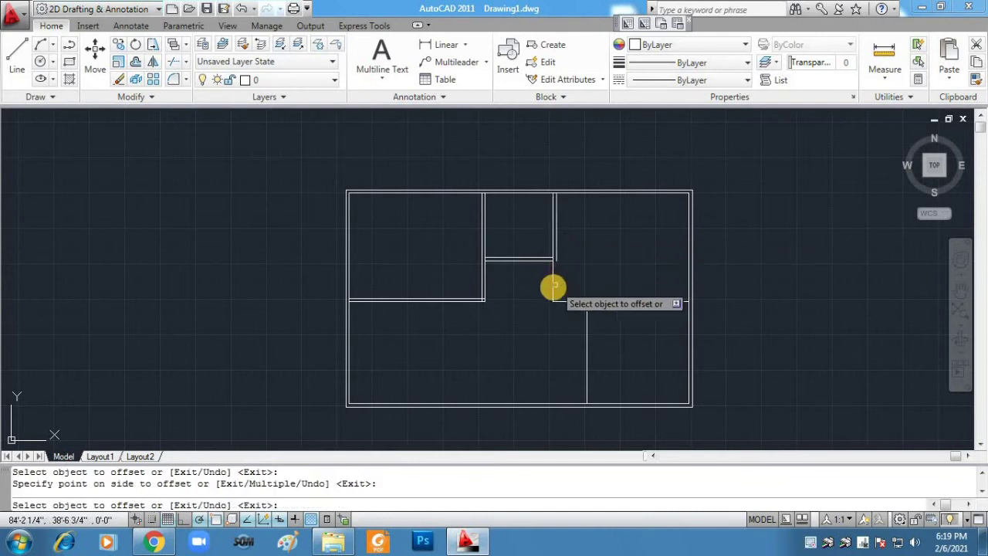
pyautogui.click(555, 285)
pyautogui.click(559, 290)
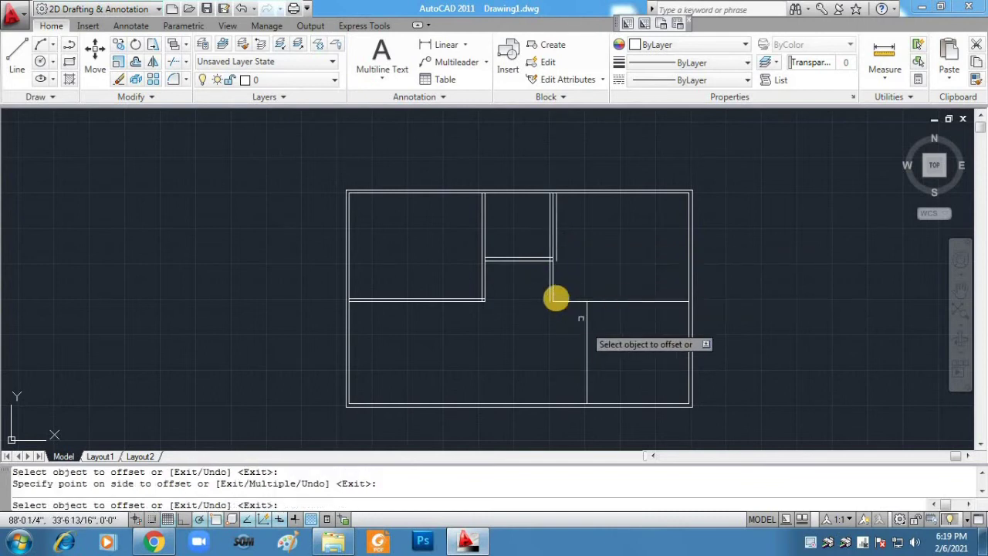
pyautogui.hotkey('ctrl', 'z')
# Offset the upper-right room's left wall to the right, its lower wall upward, and the lower partition to the right by 6".
pyautogui.click(559, 280)
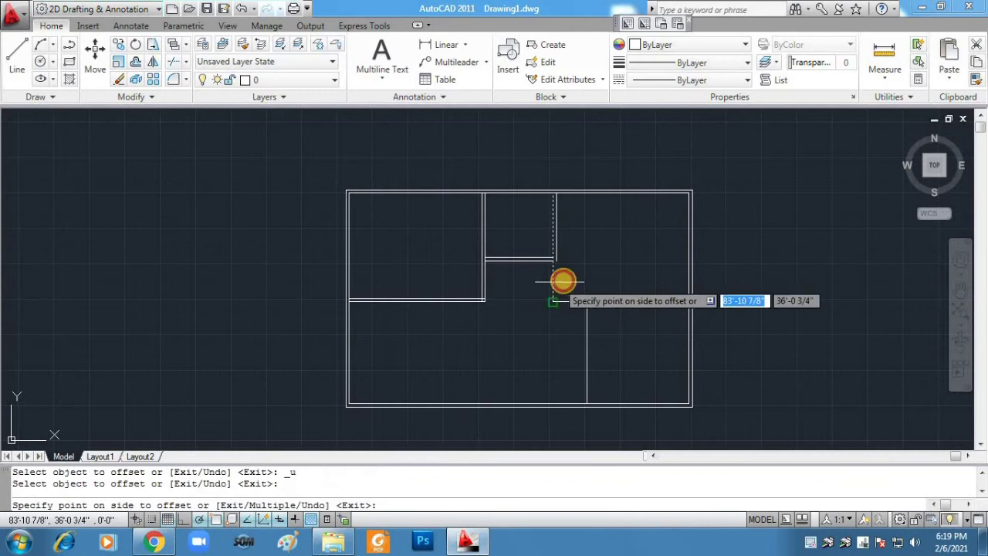
pyautogui.click(620, 324)
pyautogui.click(640, 302)
pyautogui.click(640, 287)
pyautogui.click(589, 369)
pyautogui.click(597, 371)
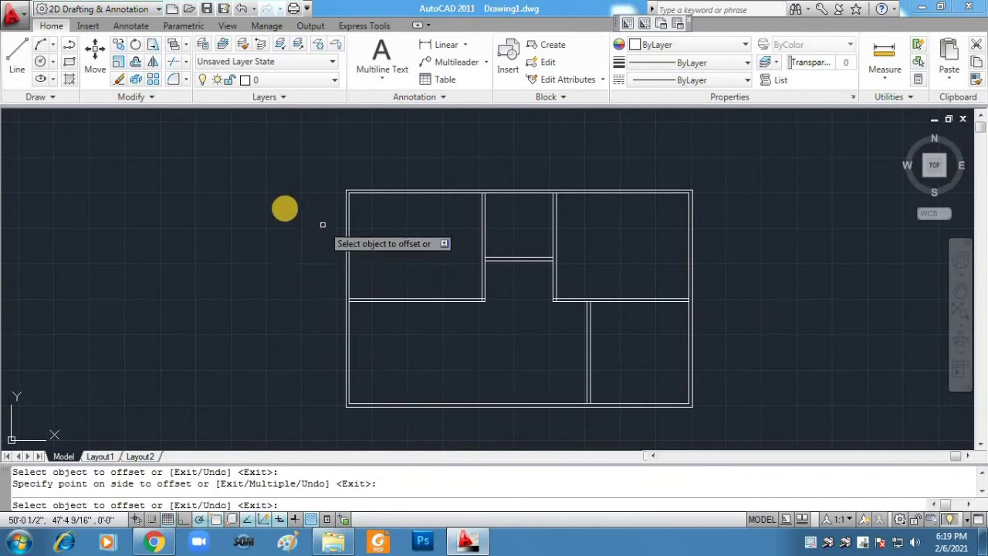
# Trim the overlapping wall lines at the upper-left and upper-right rooms' inner corners, using the whole plan as cutting edges.
pyautogui.click(176, 64)
pyautogui.click(296, 159)
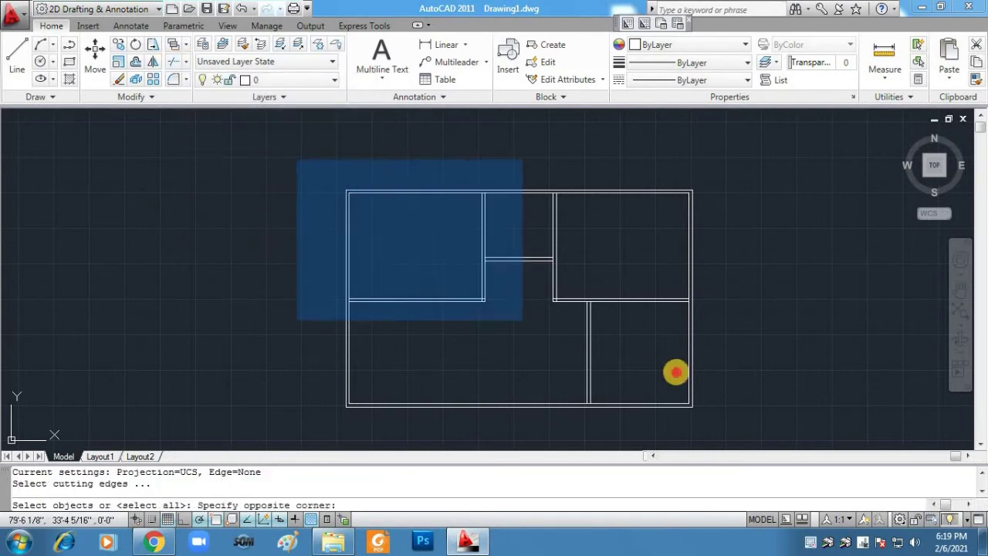
pyautogui.click(726, 419)
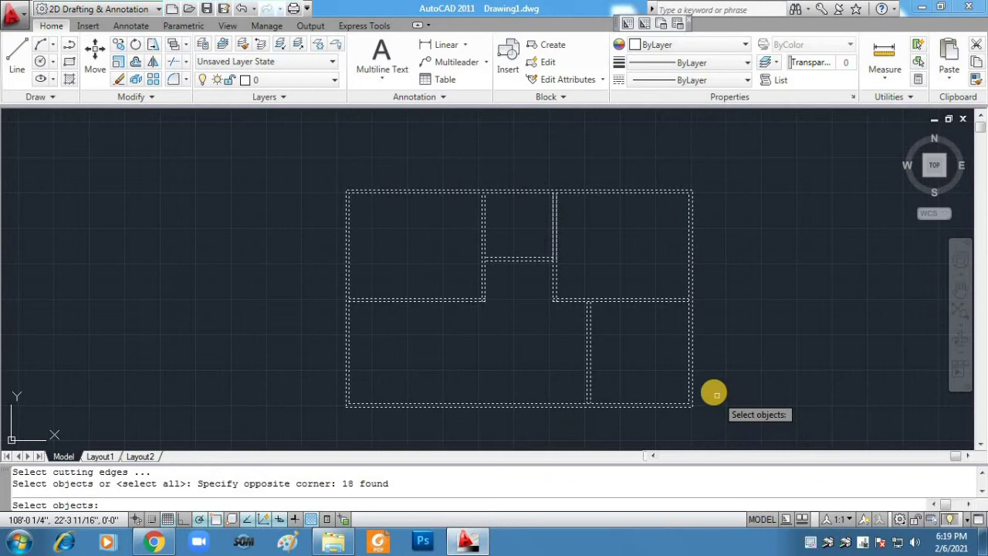
pyautogui.press('Return')
pyautogui.scroll(3, 526, 323)
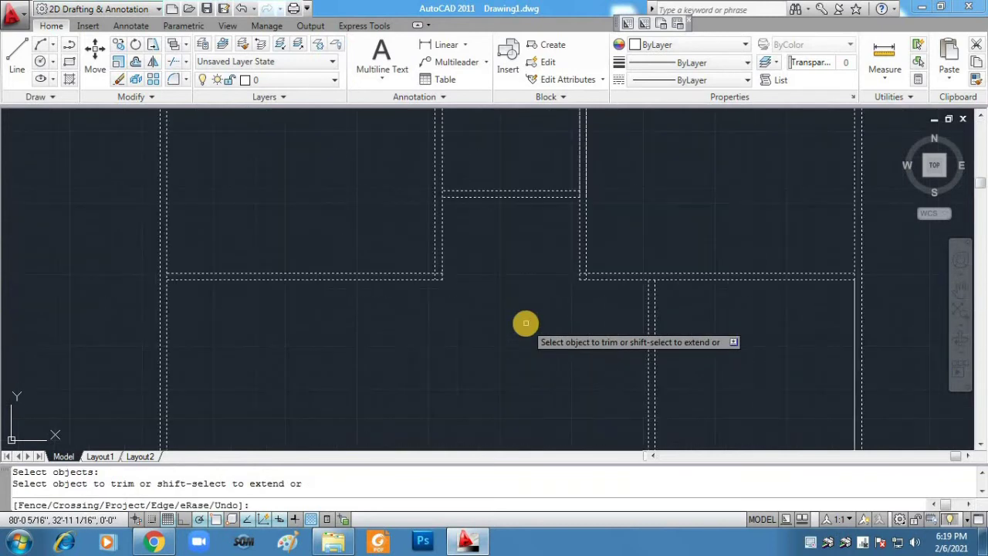
pyautogui.scroll(3, 525, 323)
pyautogui.click(960, 291)
pyautogui.moveTo(580, 255)
pyautogui.mouseDown()
pyautogui.moveTo(531, 404)
pyautogui.moveTo(609, 302)
pyautogui.moveTo(708, 231)
pyautogui.moveTo(615, 283)
pyautogui.moveTo(628, 255)
pyautogui.moveTo(617, 276)
pyautogui.mouseUp()
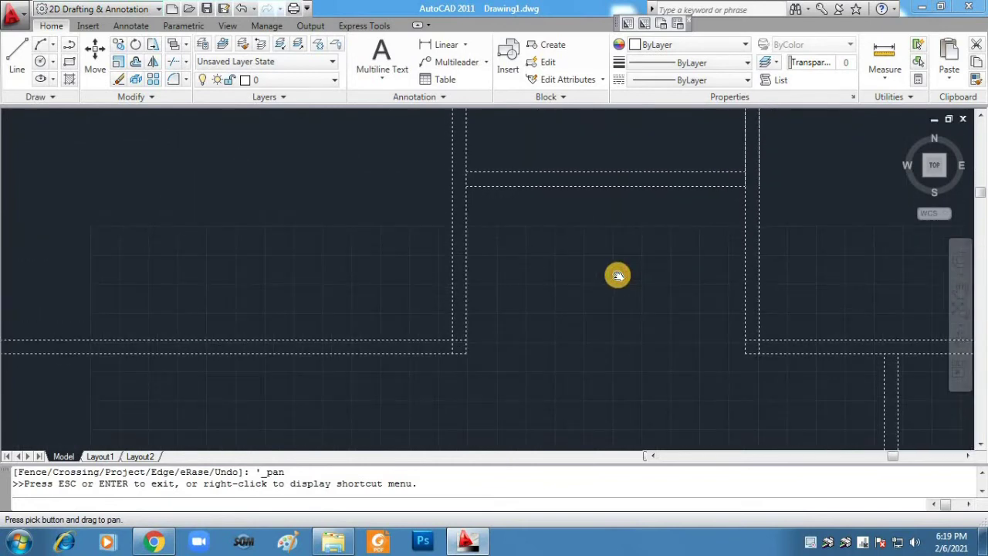
pyautogui.press('Escape')
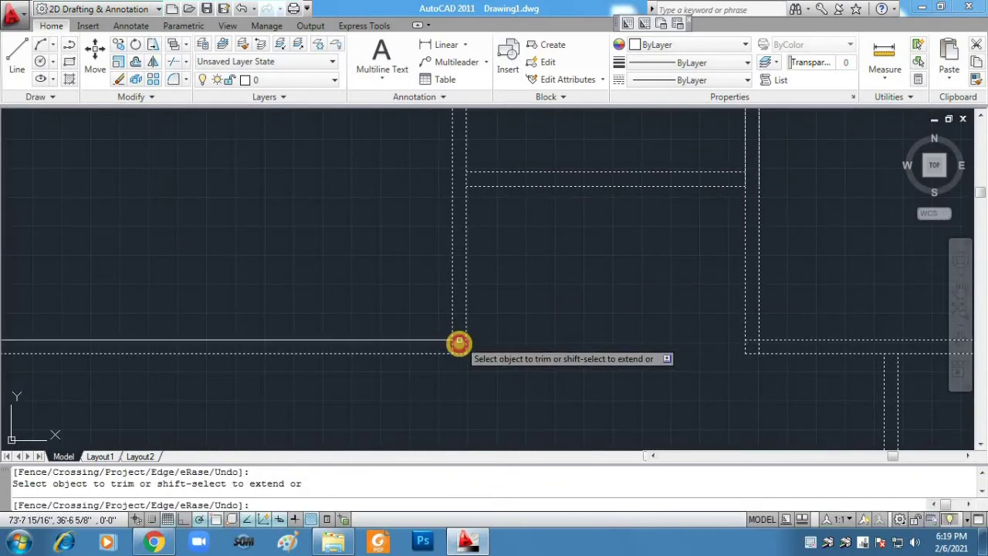
pyautogui.click(454, 346)
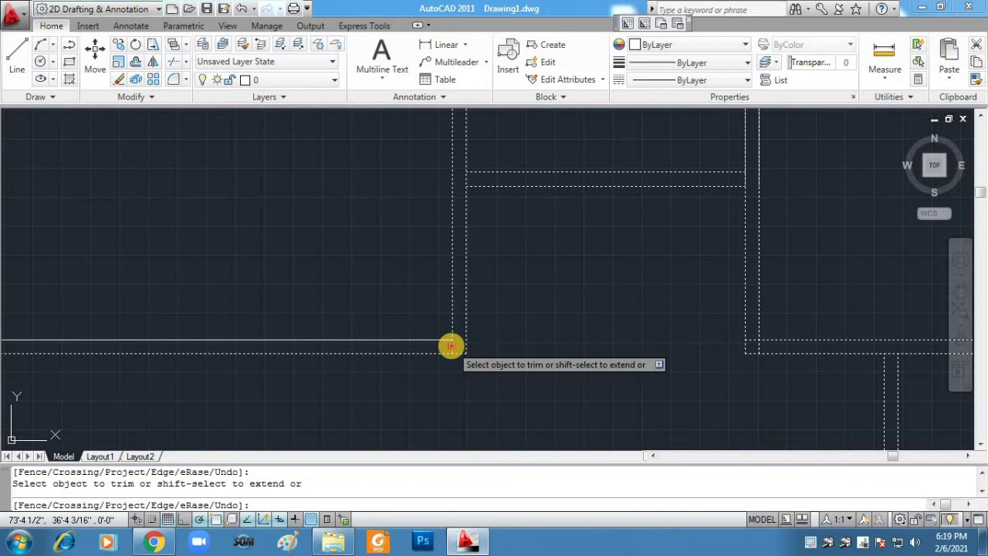
pyautogui.click(756, 347)
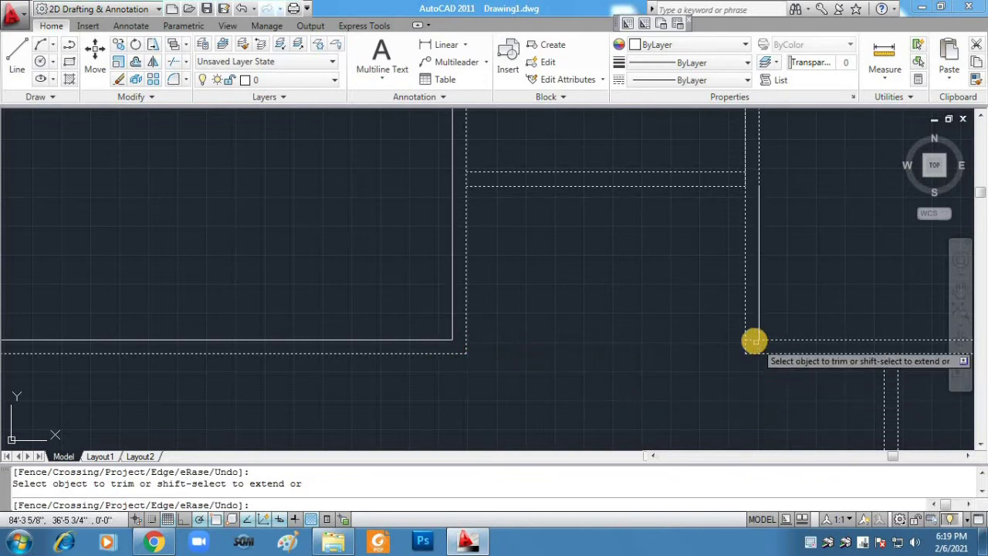
# Trim the overlapping line pieces where the small middle room's walls meet its bottom wall and the top outer wall.
pyautogui.click(960, 290)
pyautogui.moveTo(634, 268); pyautogui.dragTo(606, 397)
pyautogui.press('Escape')
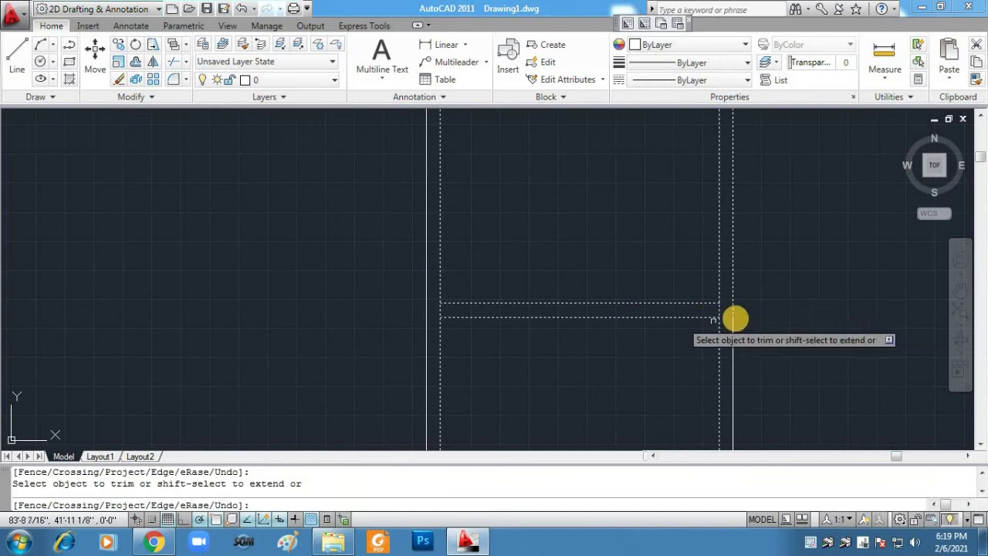
pyautogui.click(960, 291)
pyautogui.moveTo(700, 387); pyautogui.dragTo(632, 342)
pyautogui.press('Escape')
pyautogui.click(650, 270)
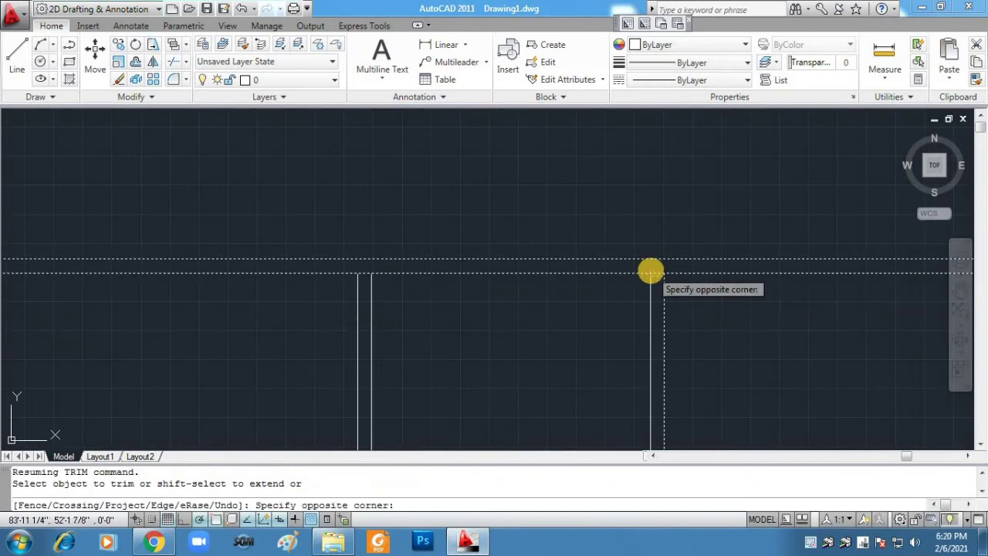
pyautogui.click(361, 269)
# Trim the line segment where the upper-right room's lower wall meets the right outer wall, and end the Trim command.
pyautogui.click(960, 291)
pyautogui.moveTo(507, 270); pyautogui.dragTo(741, 289)
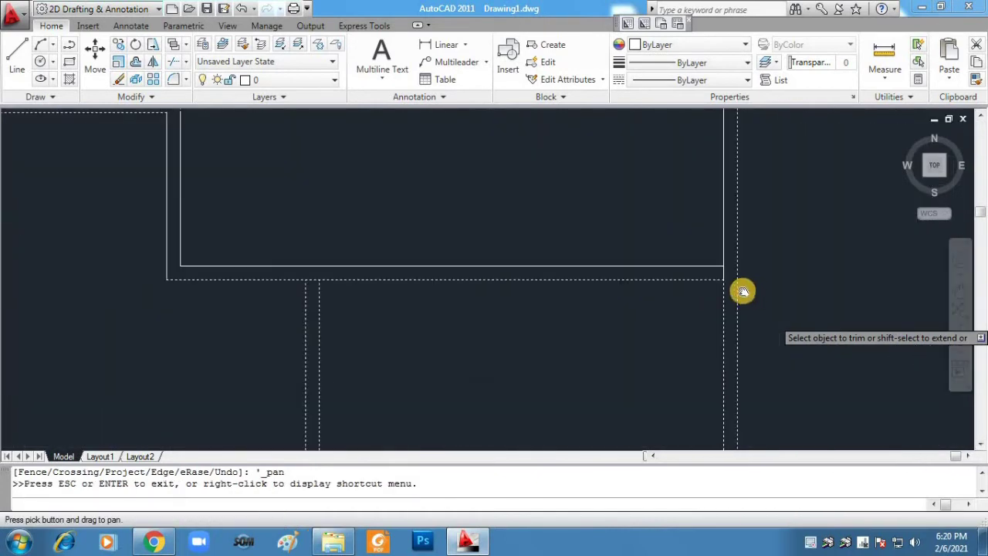
pyautogui.press('Escape')
pyautogui.doubleClick(720, 275)
pyautogui.press('Escape')
pyautogui.press('Escape')
pyautogui.press('Escape')
# With the whole plan as cutting edges, trim the upper-right room's lower wall line between the lower partition's two lines.
pyautogui.scroll(-5, 622, 348)
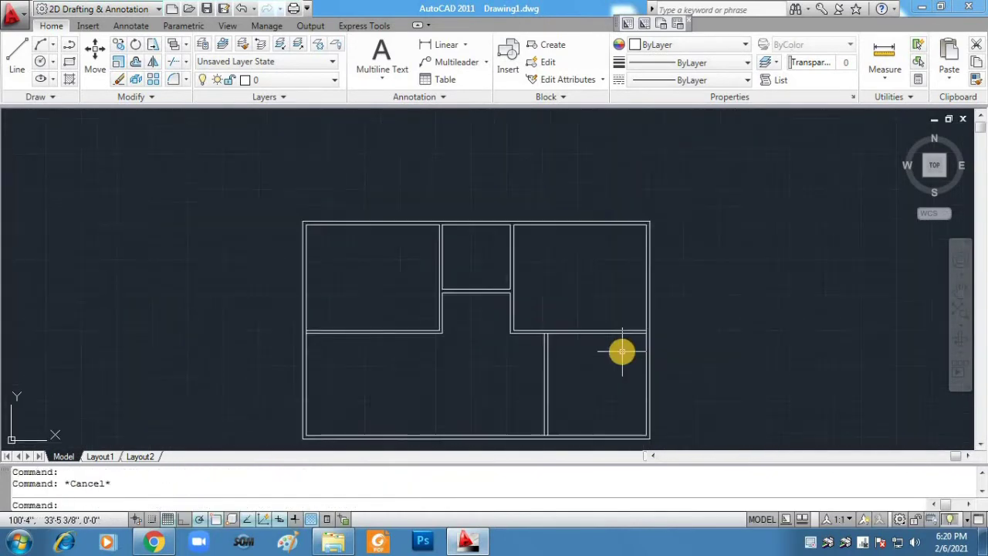
pyautogui.scroll(-2, 622, 352)
pyautogui.click(676, 417)
pyautogui.click(370, 260)
pyautogui.press('Return')
pyautogui.click(388, 246)
pyautogui.click(674, 415)
pyautogui.press('Return')
pyautogui.scroll(5, 575, 348)
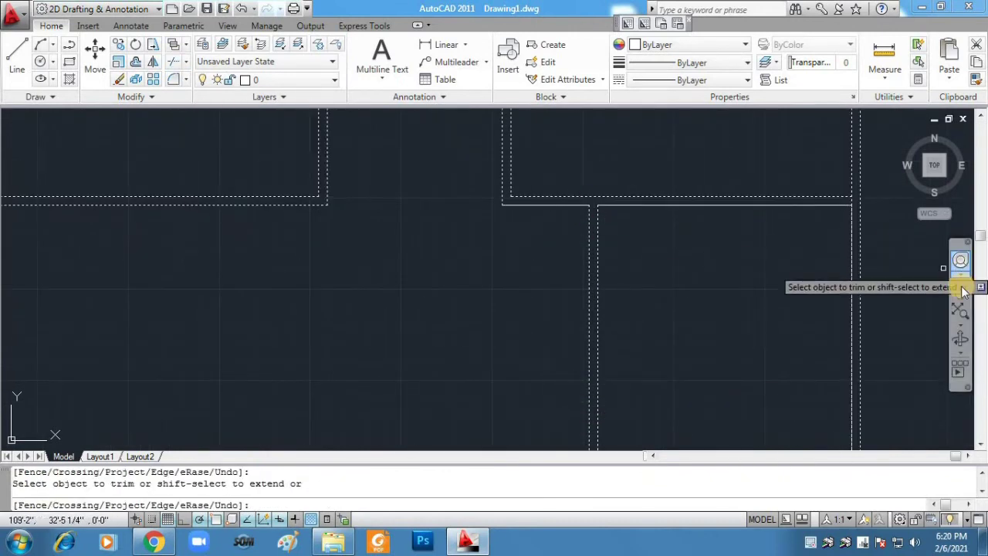
# Trim the bottom outer wall's inner line between the lower partition's two lines, and check the whole plan's wall junctions.
pyautogui.click(899, 313)
pyautogui.moveTo(747, 198); pyautogui.dragTo(756, 267)
pyautogui.press('Escape')
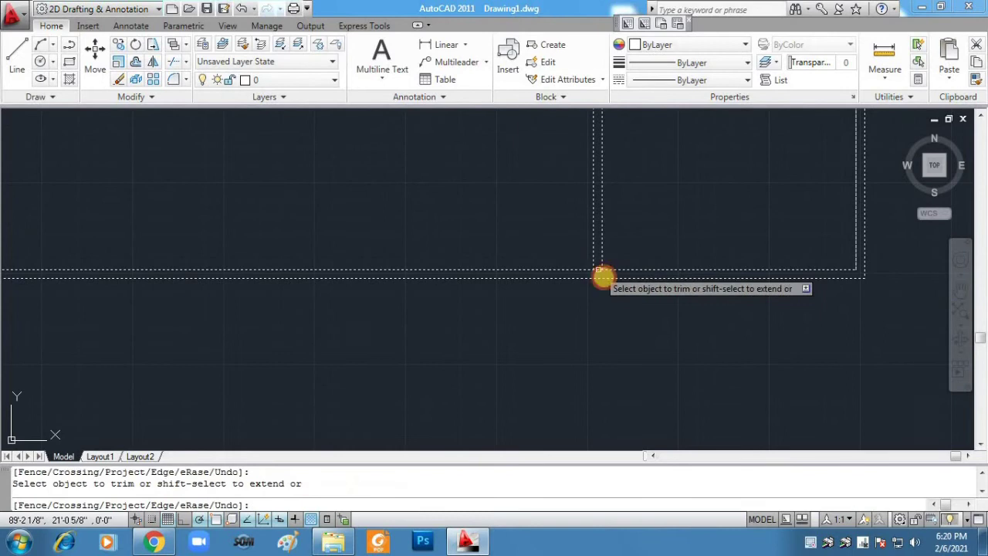
pyautogui.click(959, 260)
pyautogui.moveTo(927, 262); pyautogui.dragTo(734, 399)
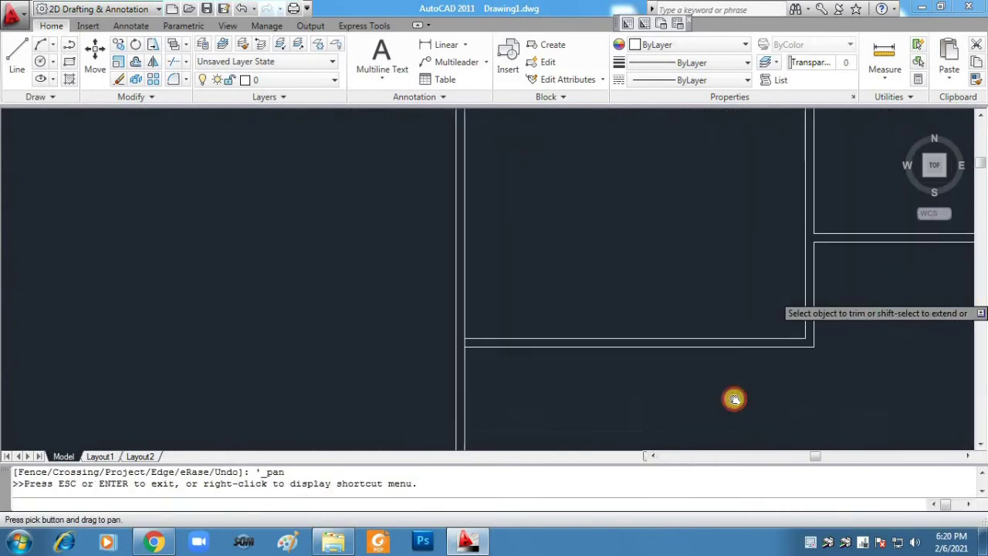
pyautogui.press('Escape')
pyautogui.click(958, 284)
pyautogui.moveTo(694, 309); pyautogui.dragTo(733, 176)
pyautogui.scroll(-2, 564, 355)
pyautogui.press('Escape')
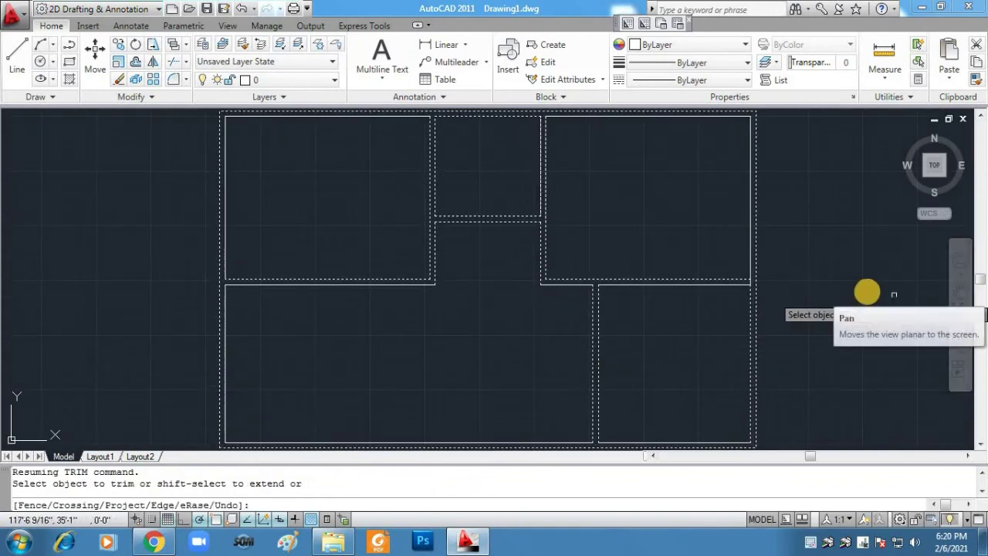
pyautogui.scroll(-2, 866, 288)
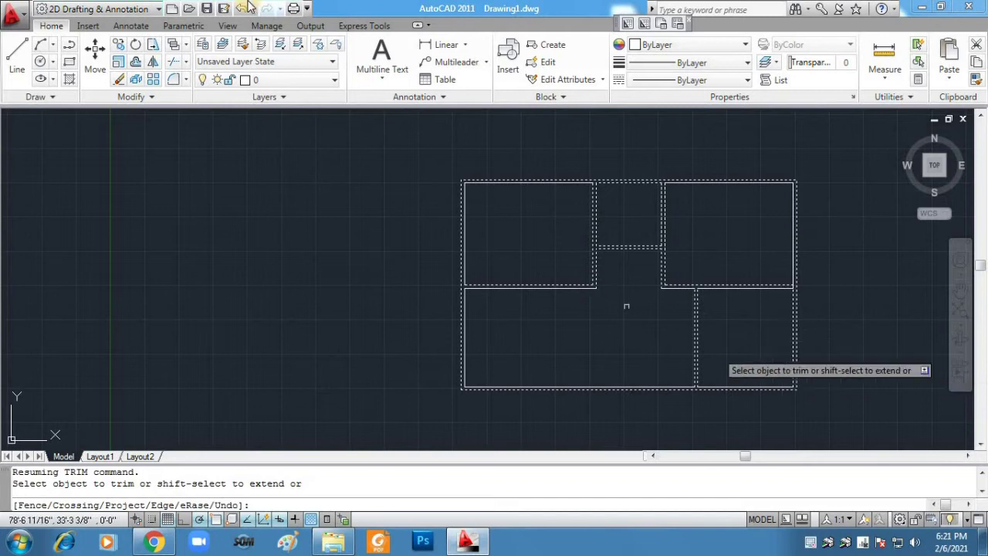
# Create two new layers named window and door.
pyautogui.click(203, 44)
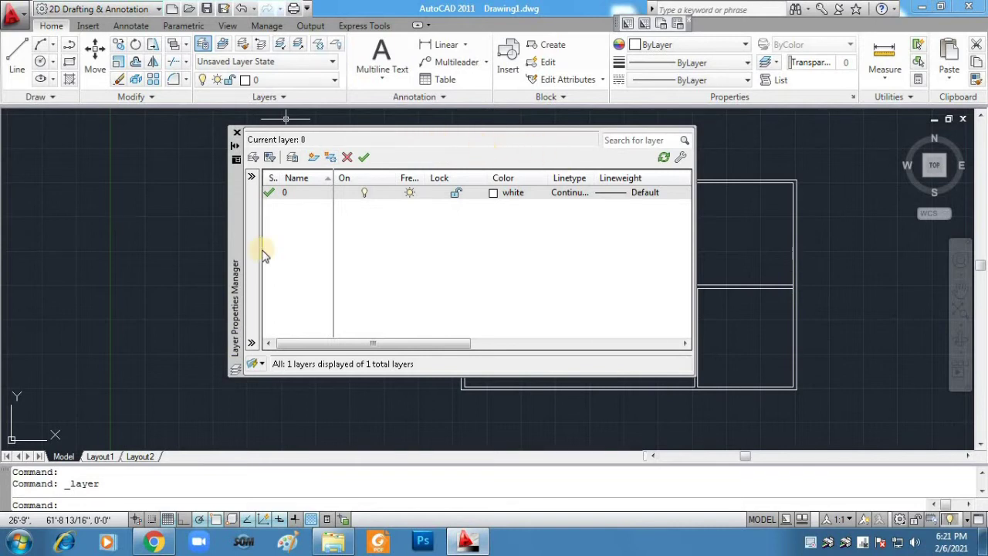
pyautogui.rightClick(307, 225)
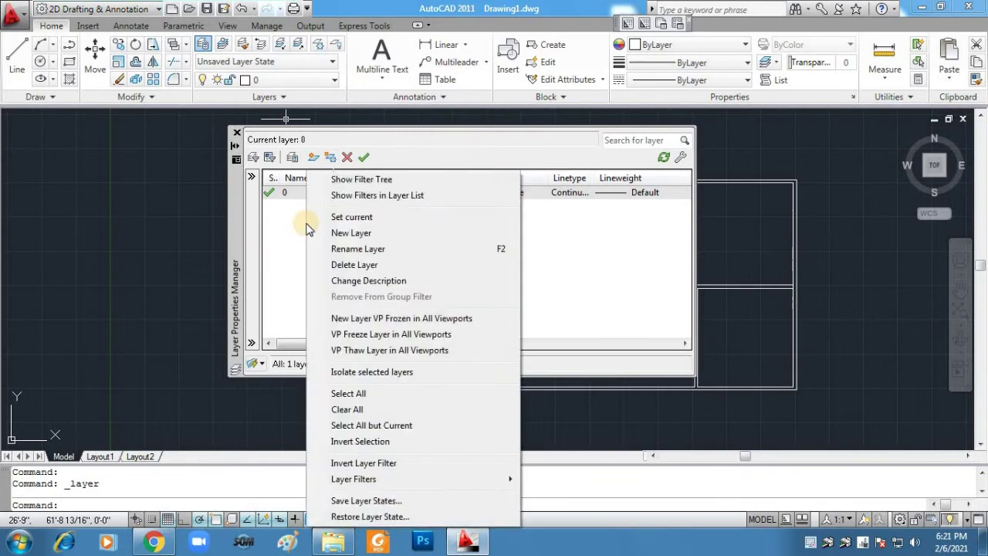
pyautogui.click(363, 233)
pyautogui.write('window')
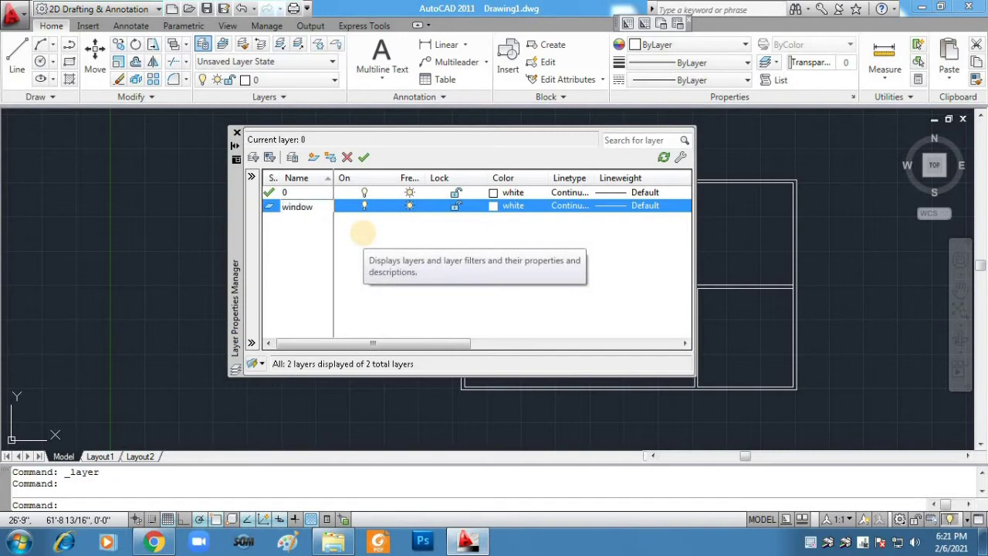
pyautogui.rightClick(302, 234)
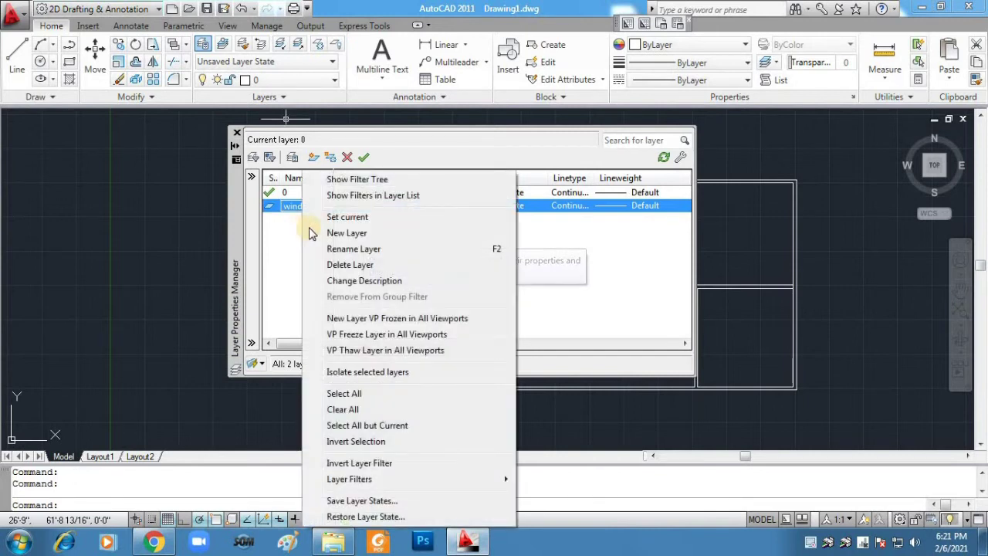
pyautogui.click(354, 231)
pyautogui.write('door')
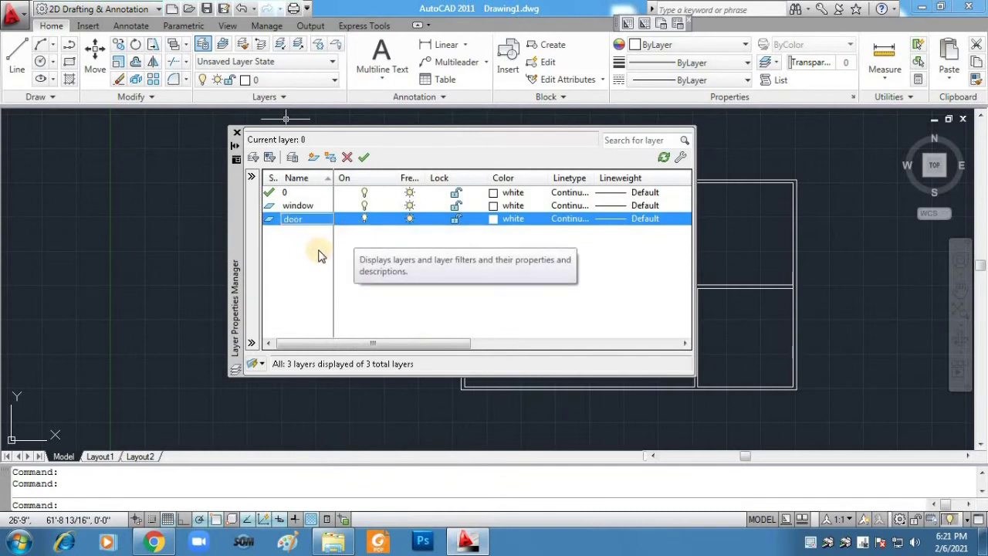
# Add two more layers named blocks and dim.
pyautogui.rightClick(300, 224)
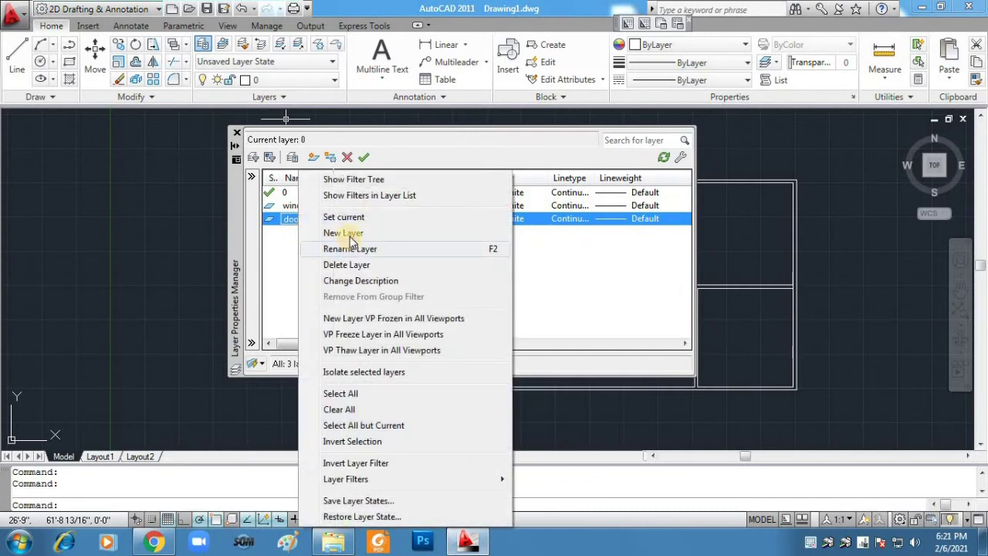
pyautogui.click(327, 241)
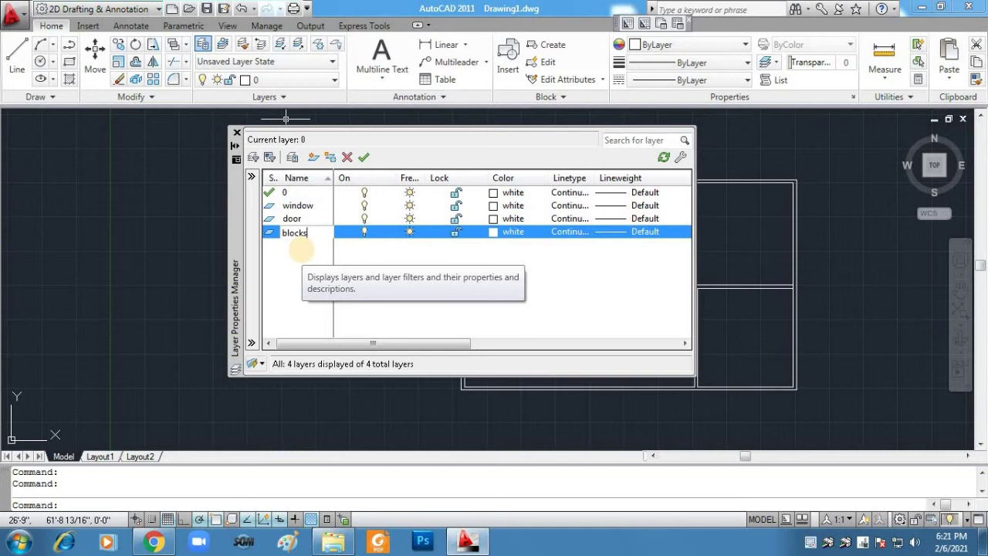
pyautogui.rightClick(302, 255)
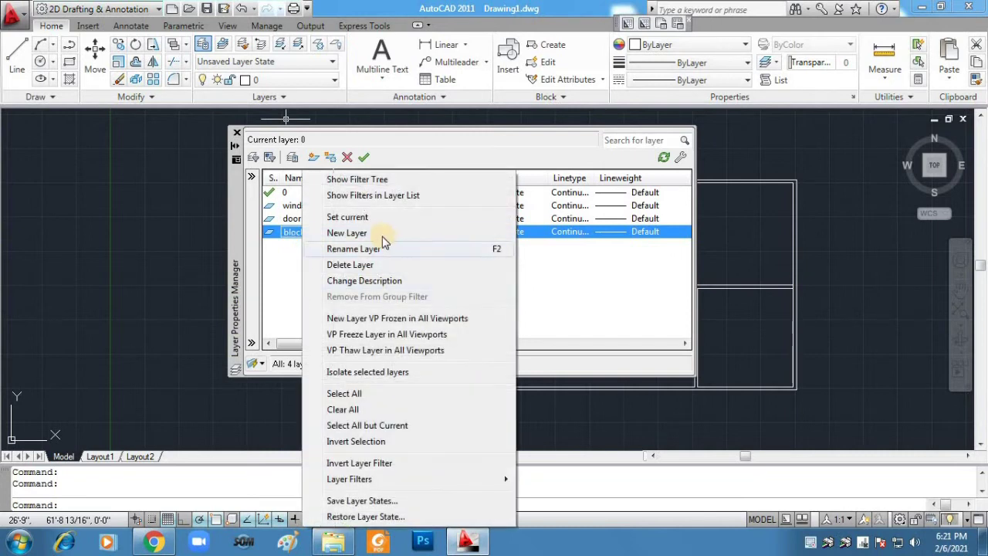
pyautogui.click(351, 235)
pyautogui.write('dim')
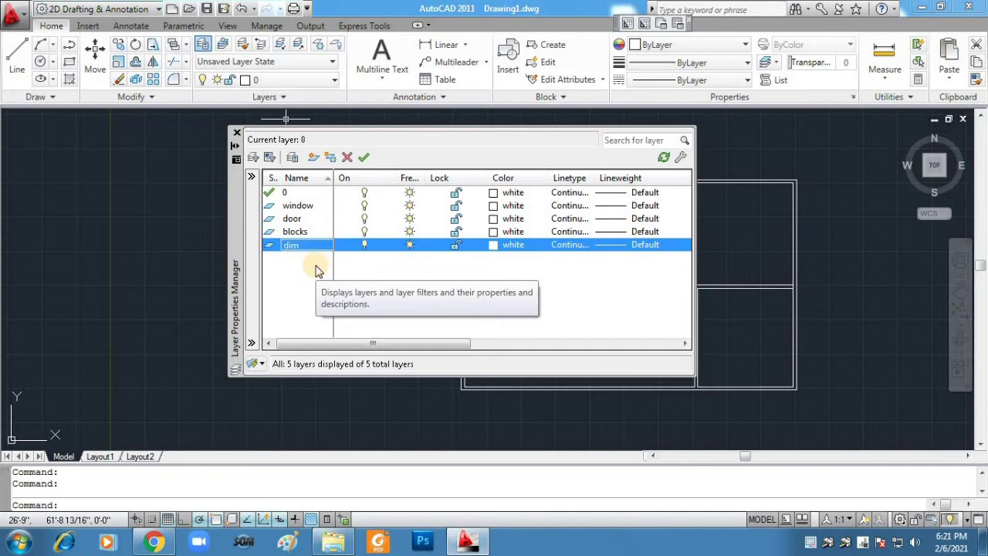
# Set the window layer's color to yellow and the door layer's color to red.
pyautogui.click(297, 194)
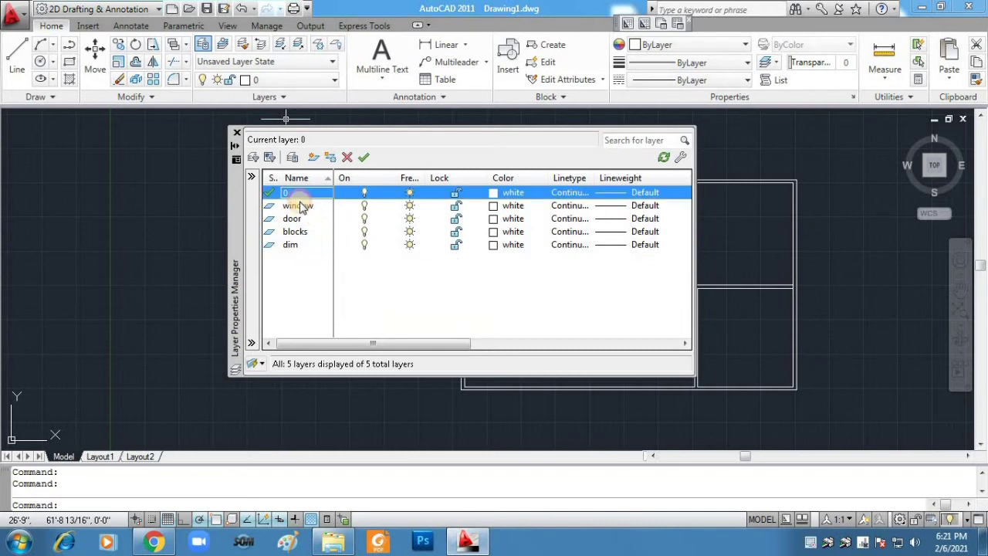
pyautogui.click(323, 207)
pyautogui.click(492, 206)
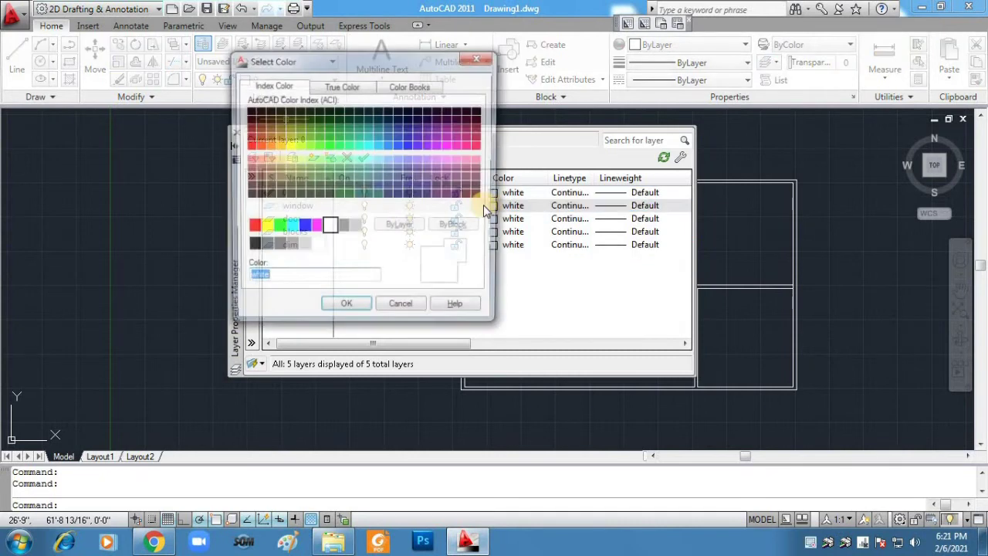
pyautogui.click(266, 226)
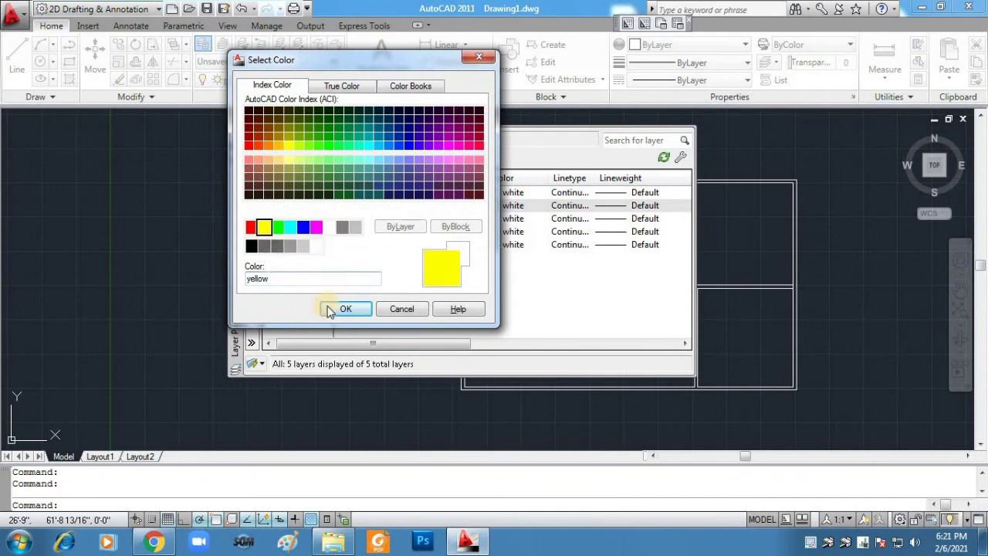
pyautogui.click(340, 309)
pyautogui.click(291, 219)
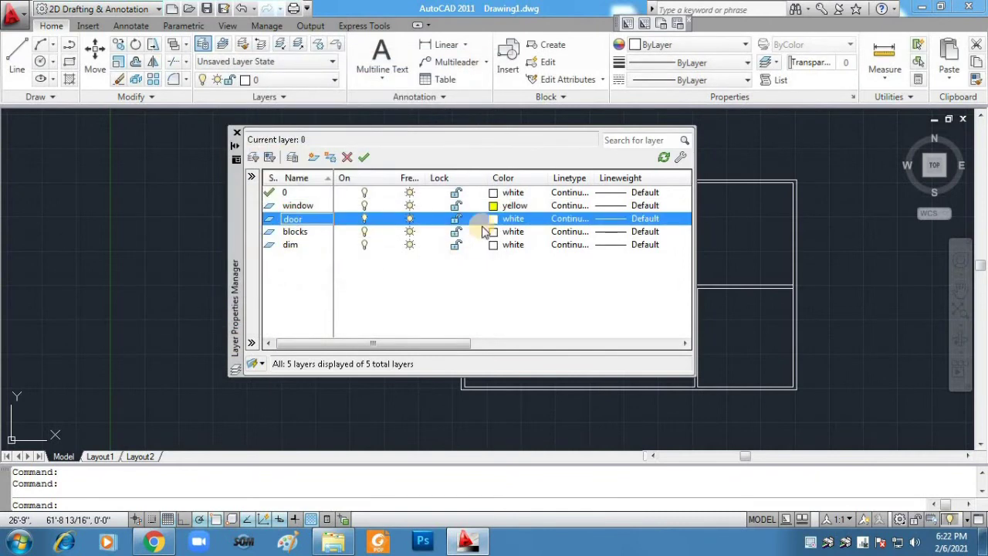
pyautogui.click(491, 220)
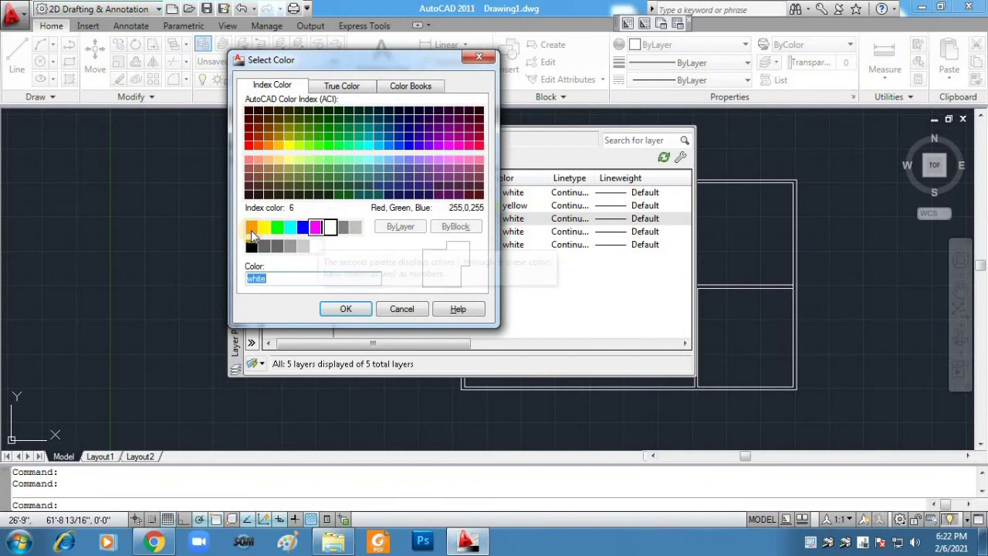
pyautogui.click(251, 230)
pyautogui.click(344, 308)
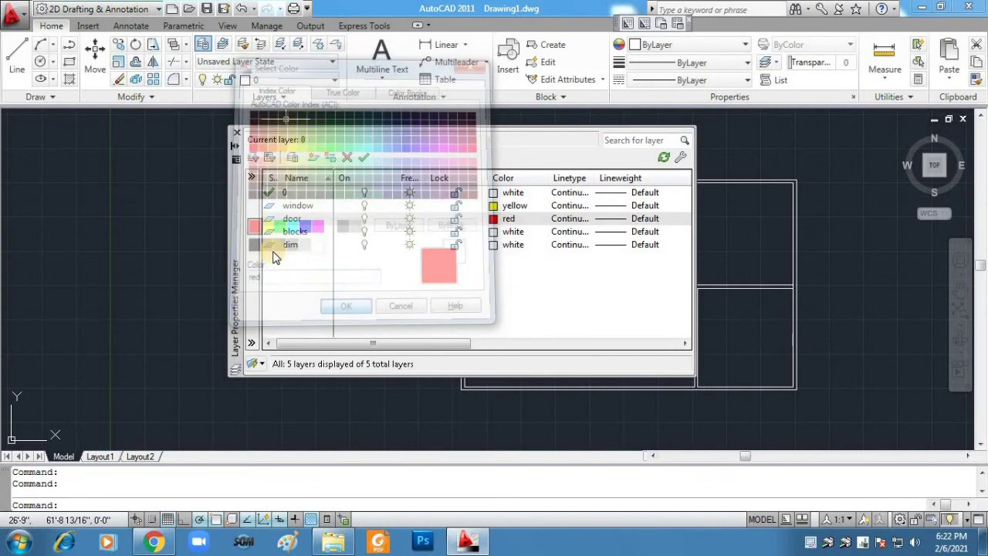
# Set the blocks layer's color to green and the dim layer's color to index color 11.
pyautogui.click(282, 233)
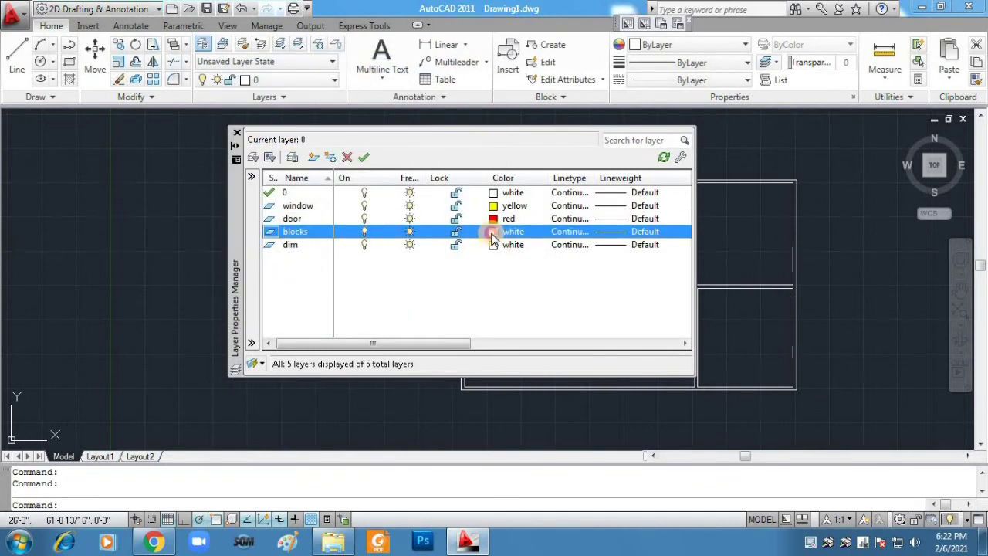
pyautogui.click(492, 233)
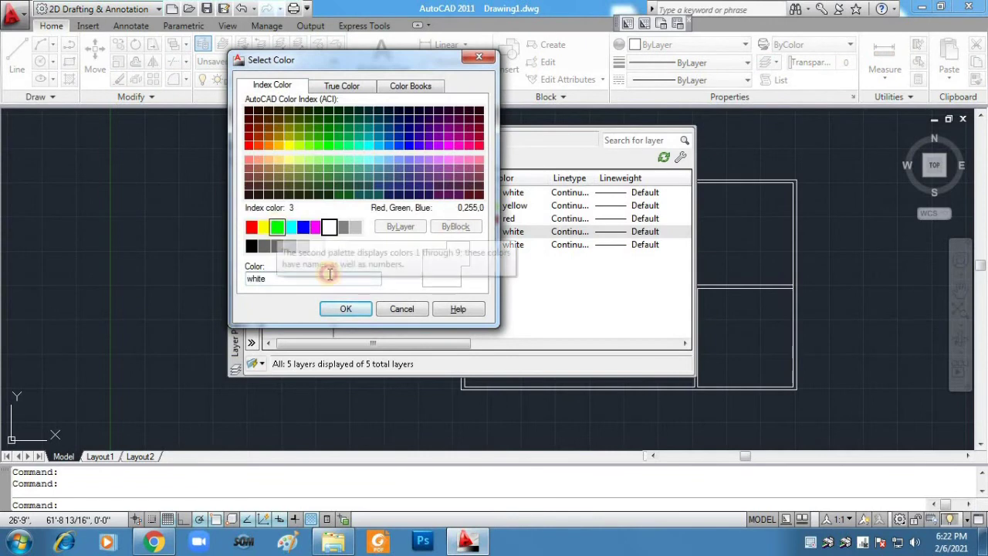
pyautogui.click(277, 226)
pyautogui.click(345, 309)
pyautogui.click(294, 244)
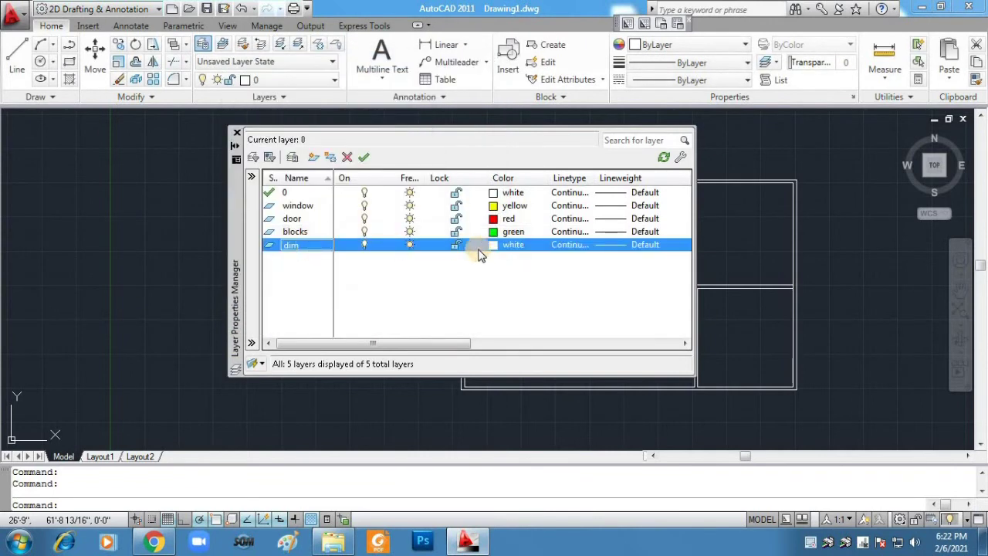
pyautogui.click(493, 245)
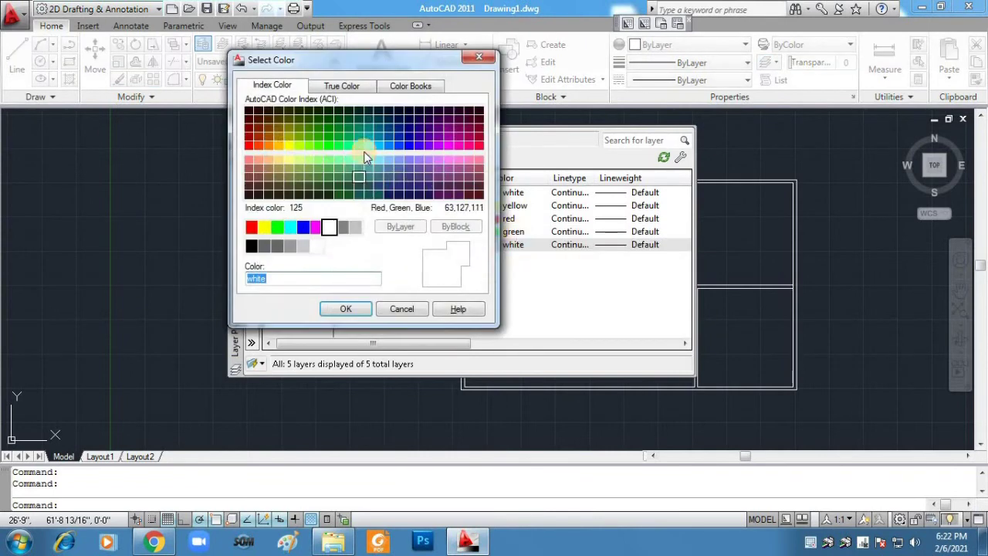
pyautogui.click(334, 309)
# Add a layer named text with index color 51, and close the layer manager.
pyautogui.rightClick(306, 271)
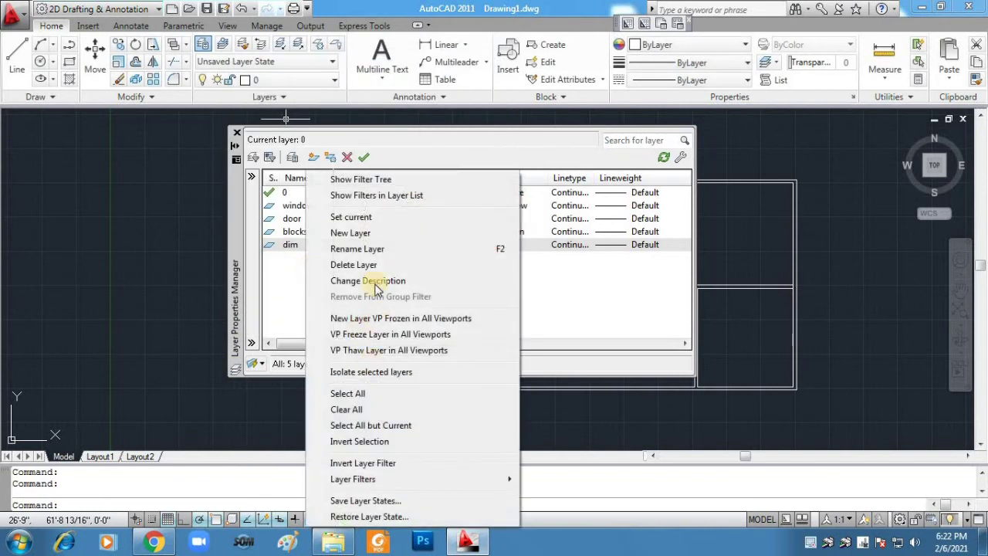
pyautogui.click(366, 235)
pyautogui.write('ex')
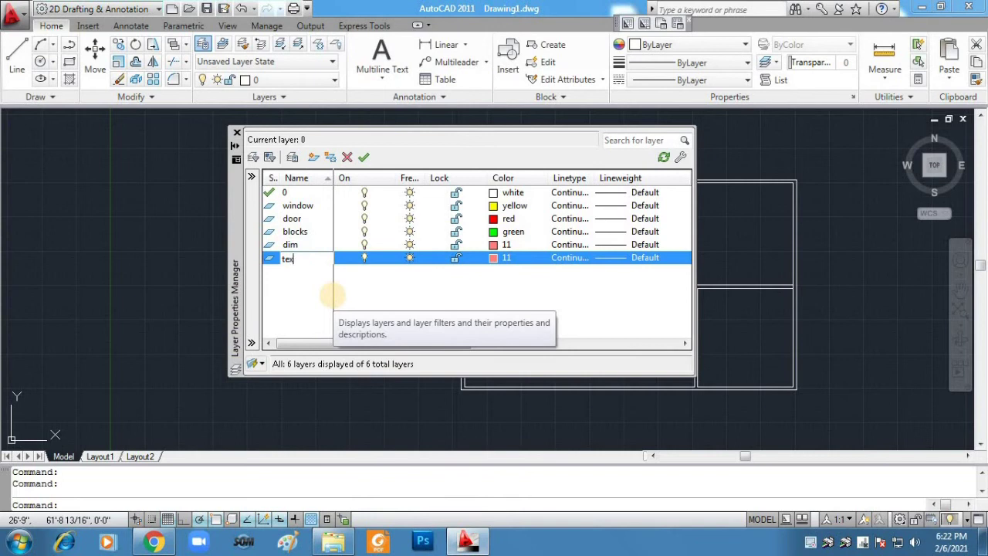
pyautogui.click(330, 294)
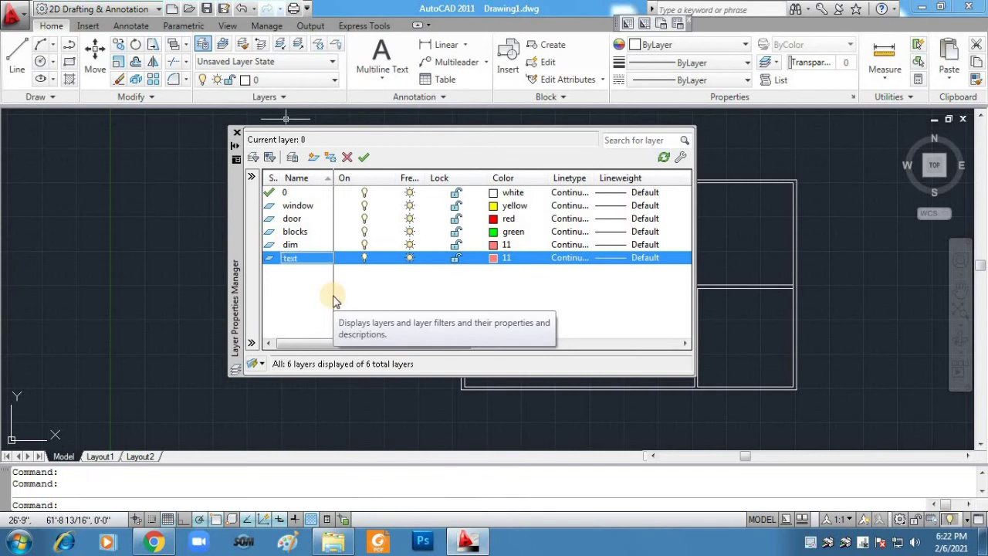
pyautogui.click(496, 264)
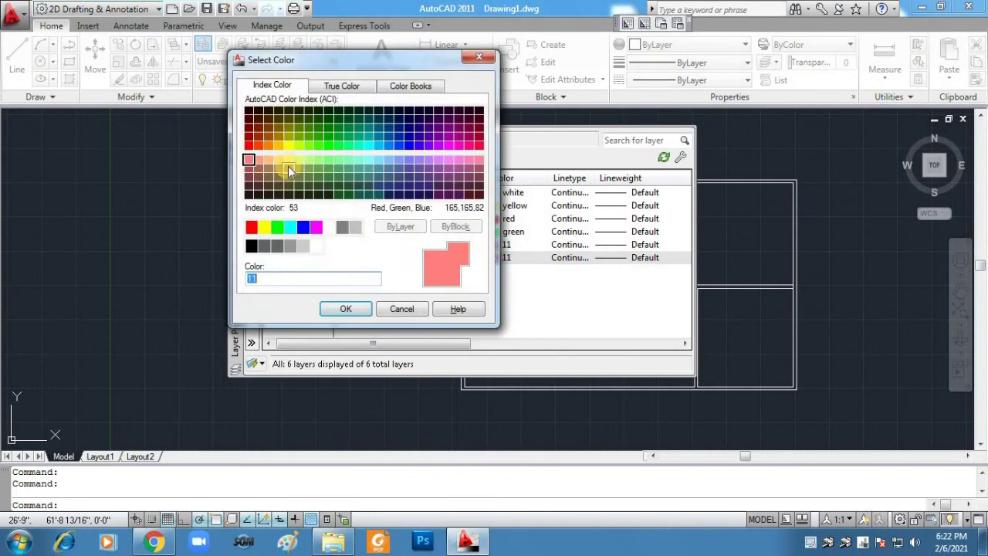
pyautogui.click(288, 161)
pyautogui.click(341, 308)
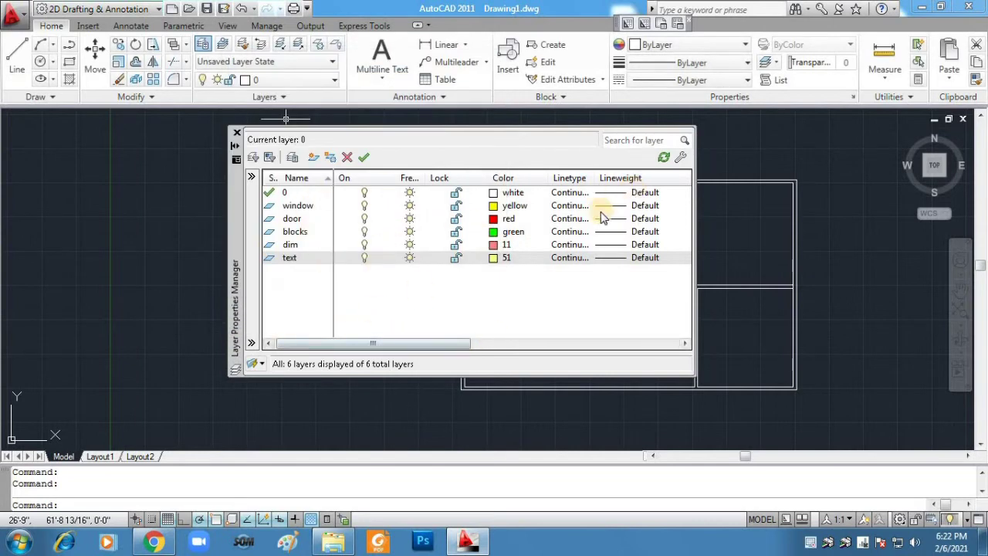
pyautogui.click(237, 131)
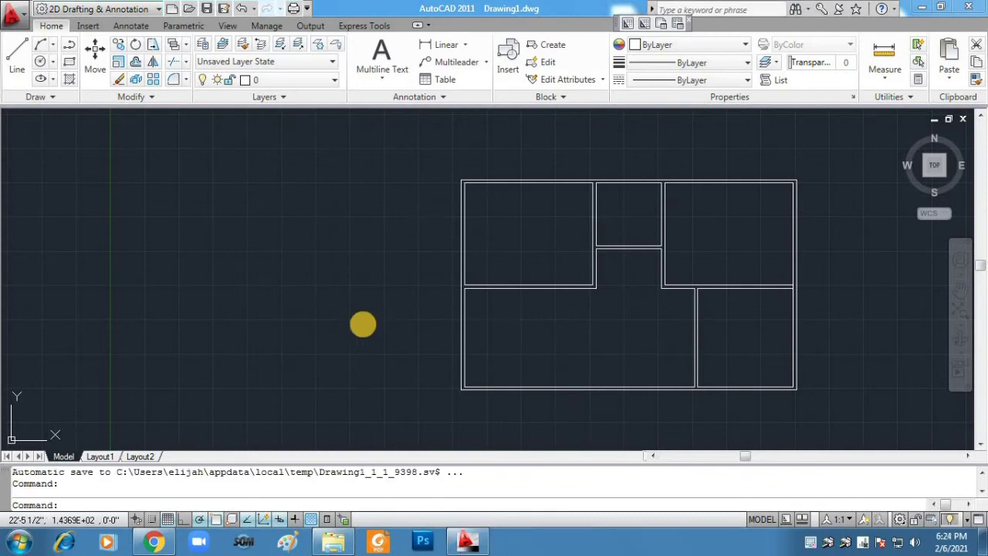
# Make door the current layer and close the layer manager.
pyautogui.click(334, 81)
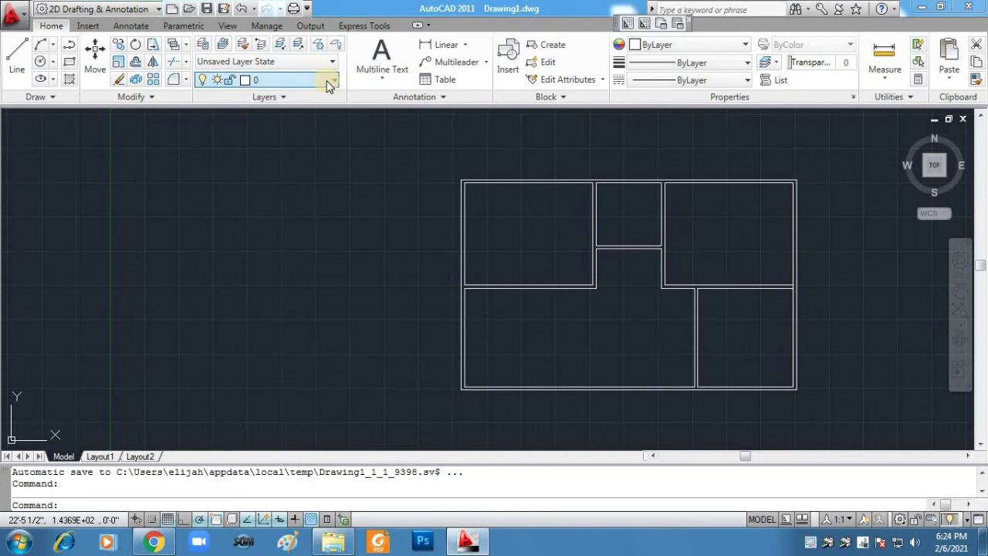
pyautogui.click(202, 44)
pyautogui.click(299, 234)
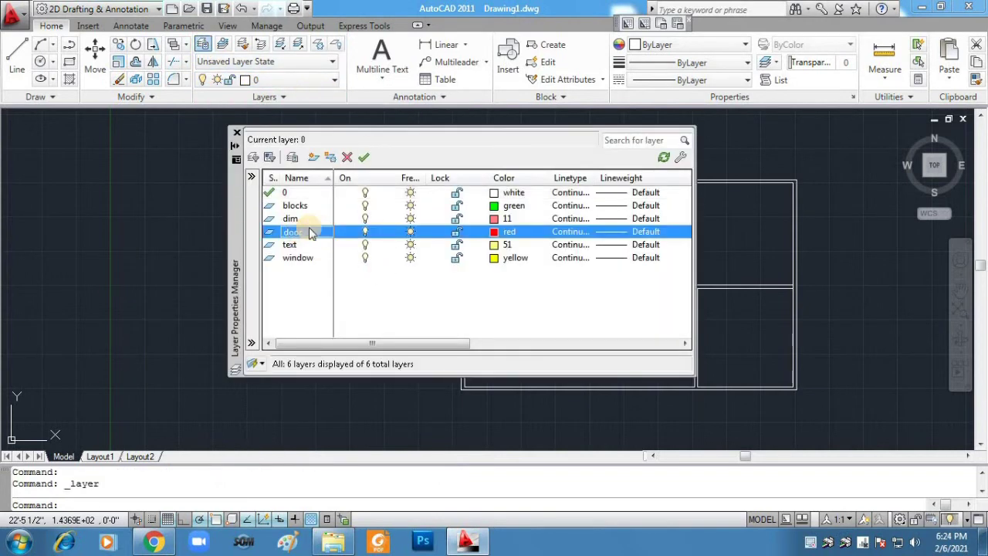
pyautogui.click(363, 157)
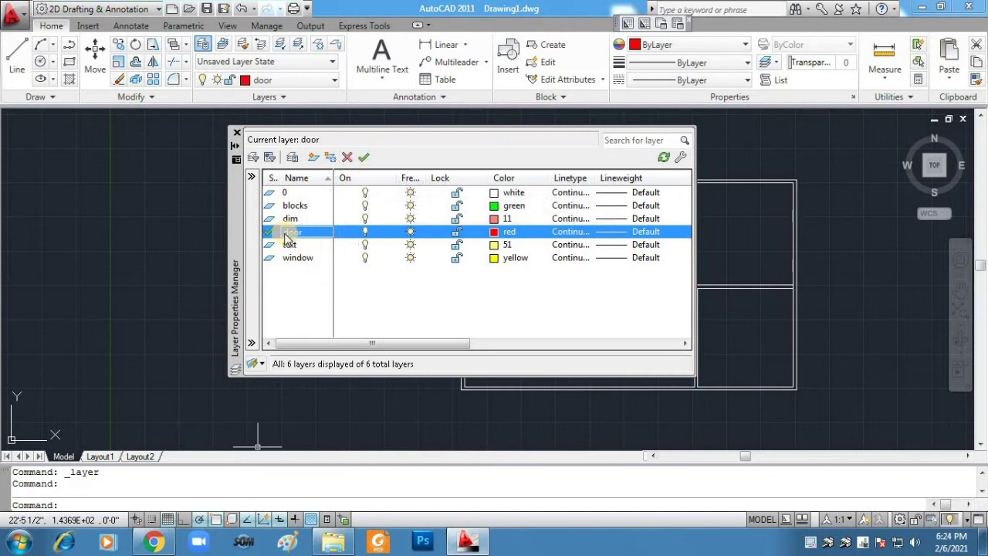
pyautogui.click(237, 136)
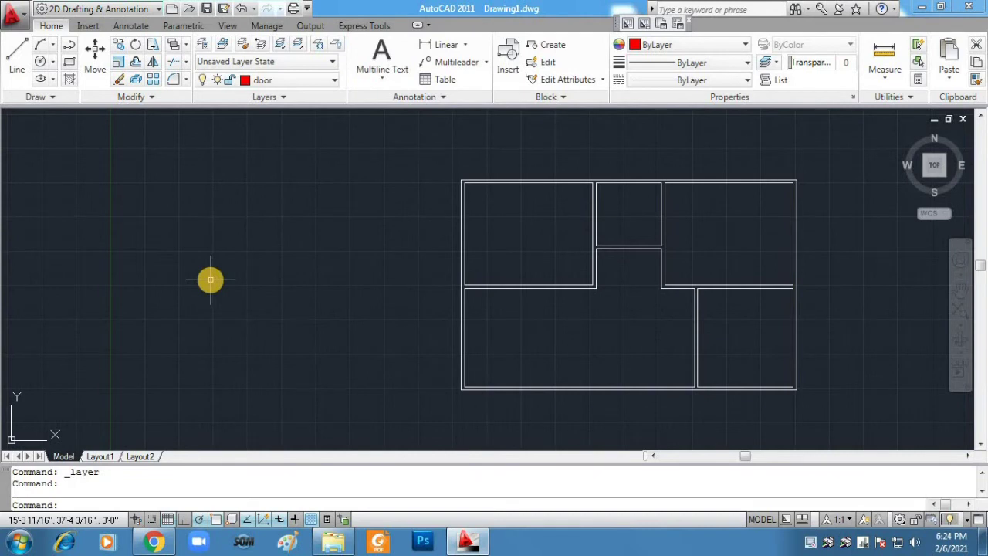
# Draw a 3" by 3' upright rectangle as the door leaf in the empty area beside the floor plan.
pyautogui.click(68, 61)
pyautogui.click(218, 274)
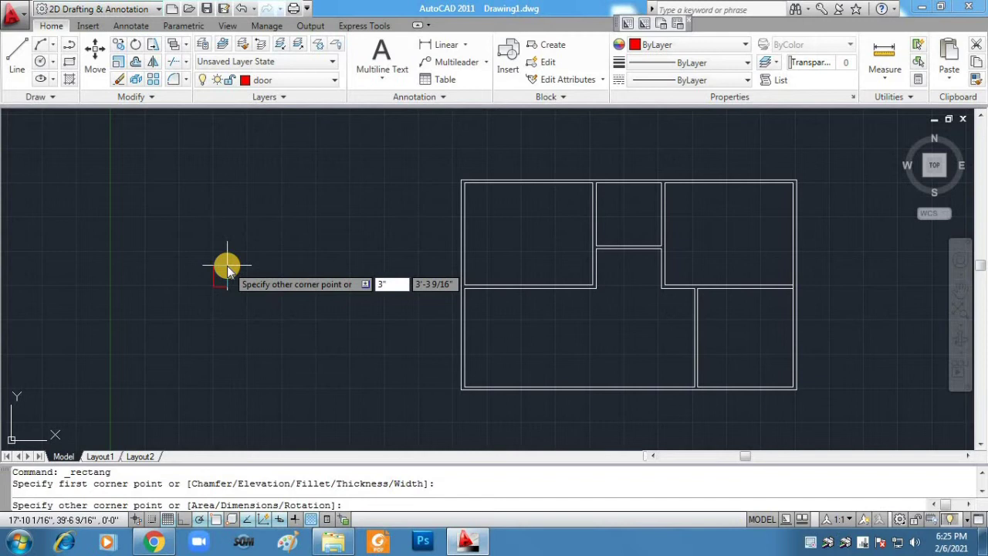
pyautogui.write('3"')
pyautogui.press('Tab')
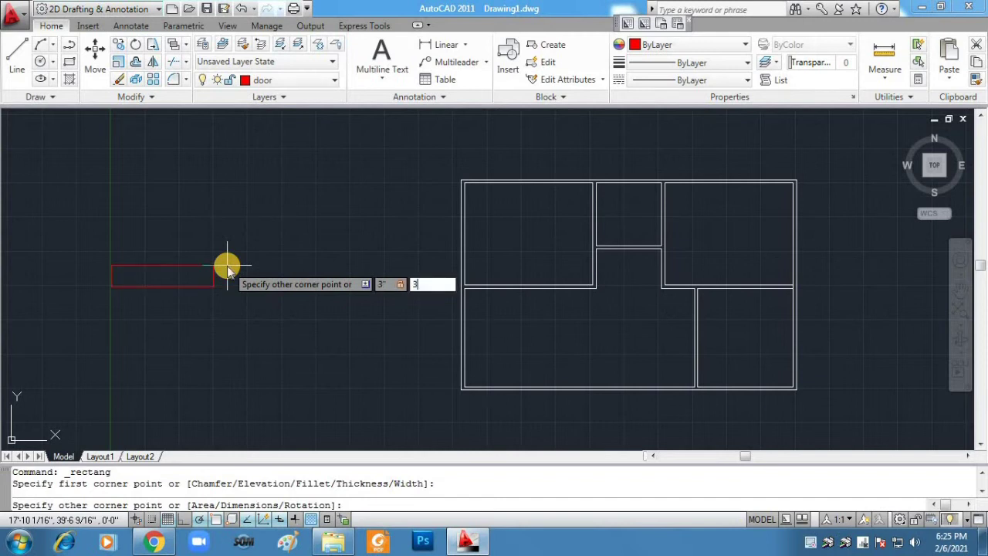
pyautogui.write("3'")
pyautogui.press('Return')
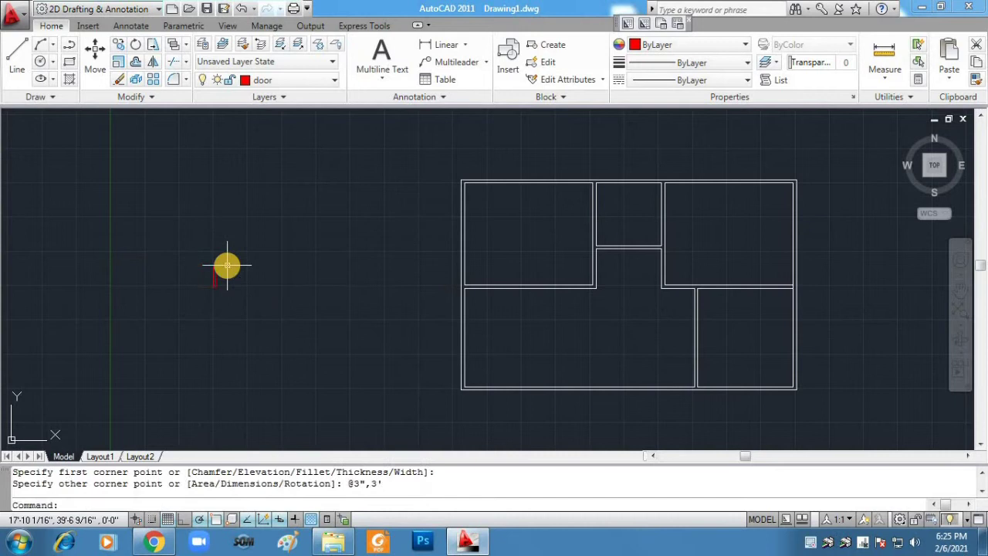
# Draw a 3" by 6" rectangle for the door jamb below and beside the door leaf.
pyautogui.scroll(6, 209, 301)
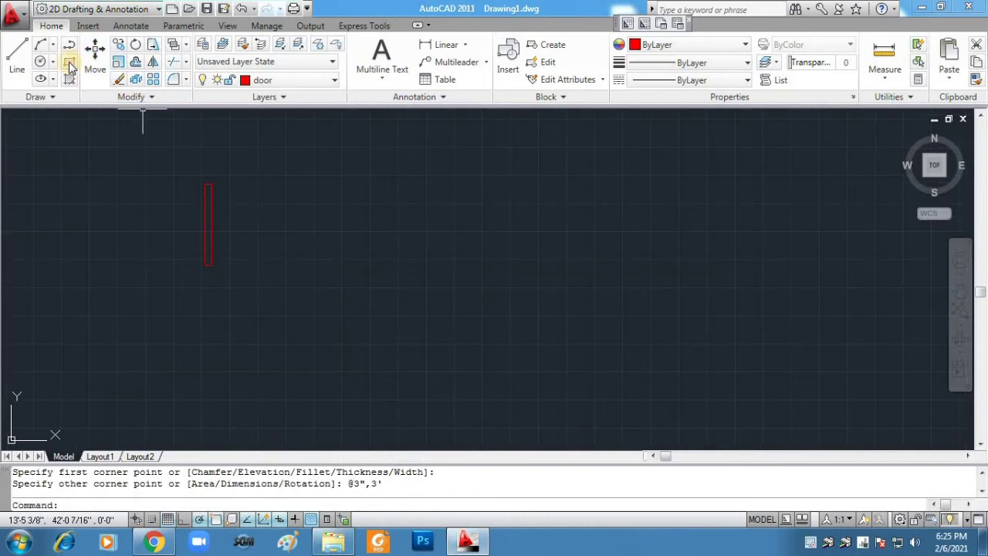
pyautogui.press('Return')
pyautogui.click(258, 285)
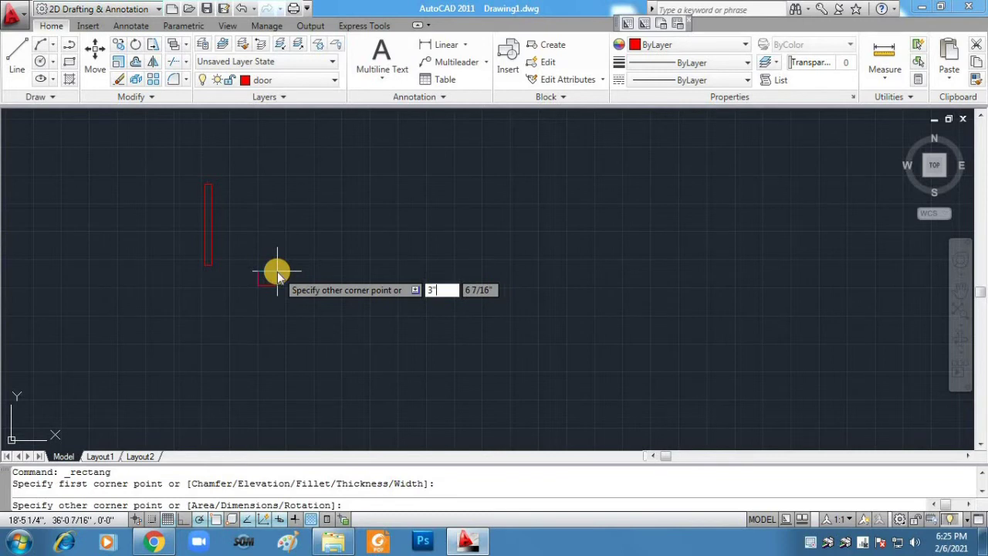
pyautogui.press('Tab')
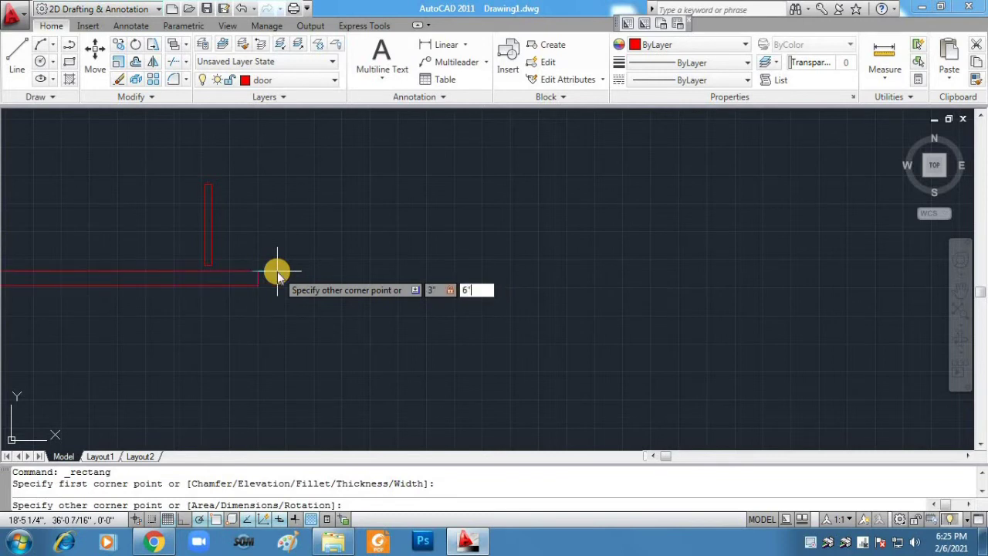
pyautogui.write('6')
pyautogui.press('Return')
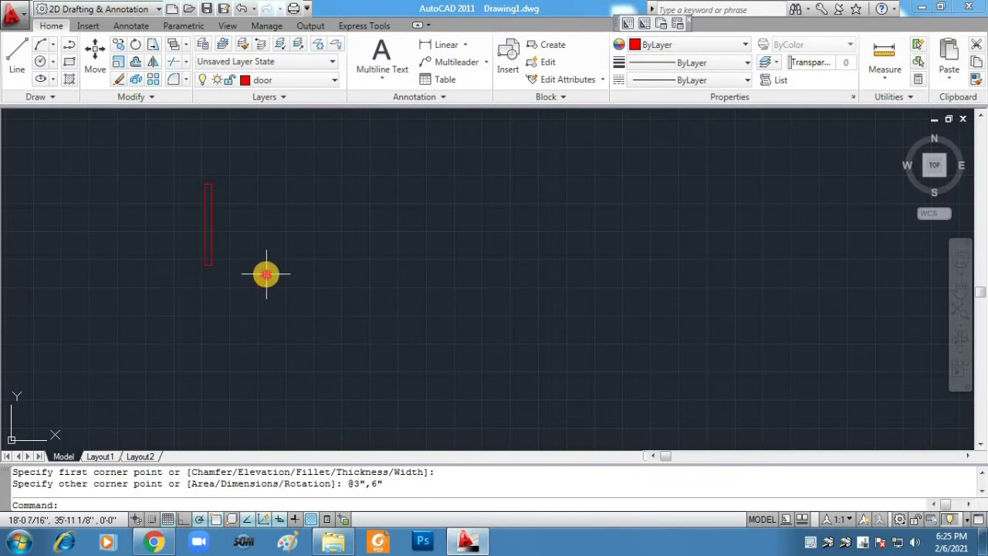
# Try to stretch a corner of the small jamb rectangle onto the door leaf's lower corner, and undo the edit.
pyautogui.click(263, 275)
pyautogui.click(258, 271)
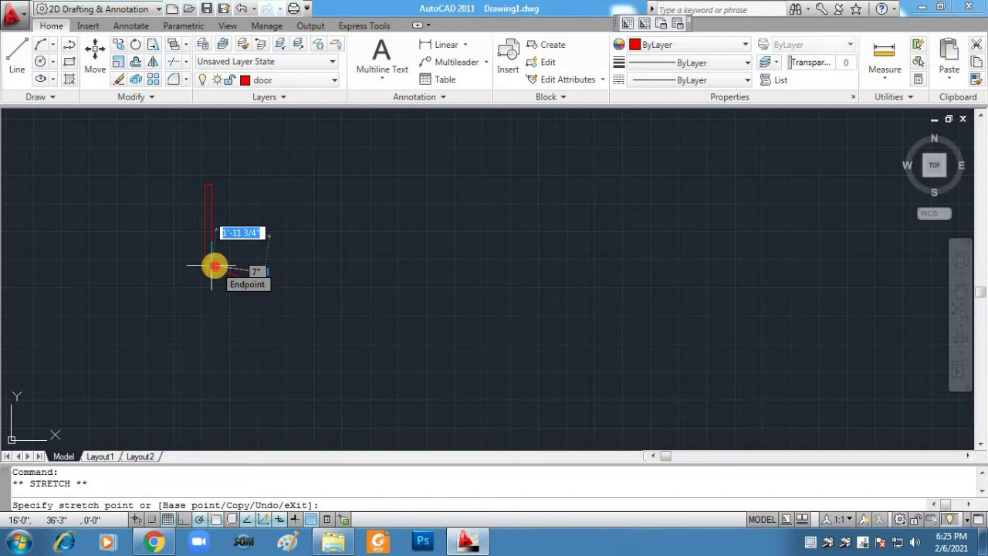
pyautogui.click(215, 267)
pyautogui.moveTo(216, 270)
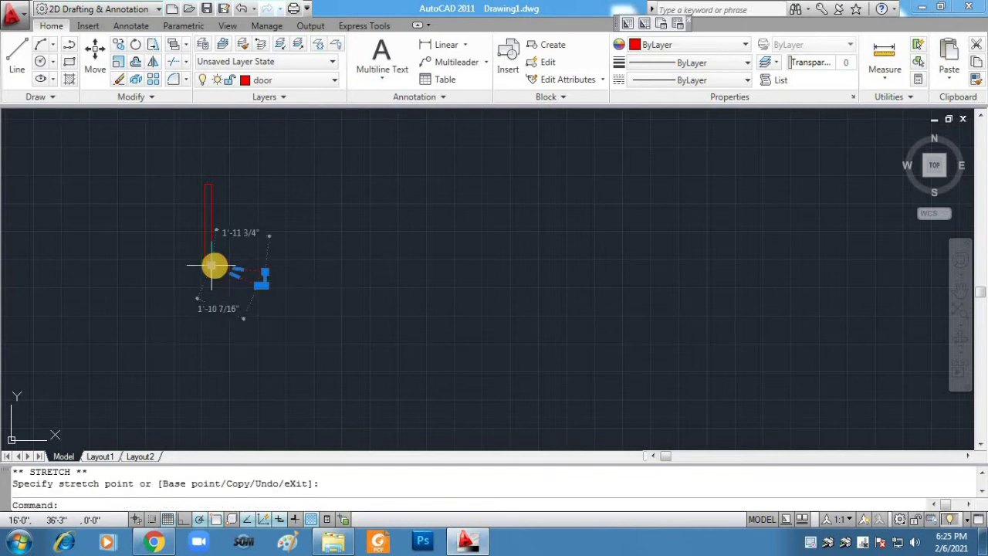
pyautogui.hotkey('ctrl', 'z')
# Move the small jamb rectangle so its upper-left corner meets the lower-right corner of the door leaf.
pyautogui.click(342, 328)
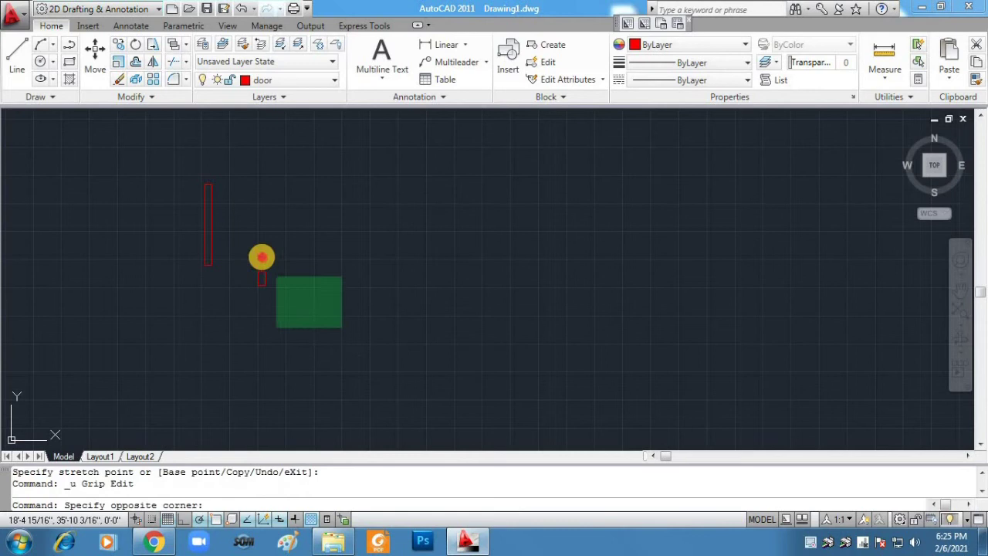
pyautogui.click(258, 253)
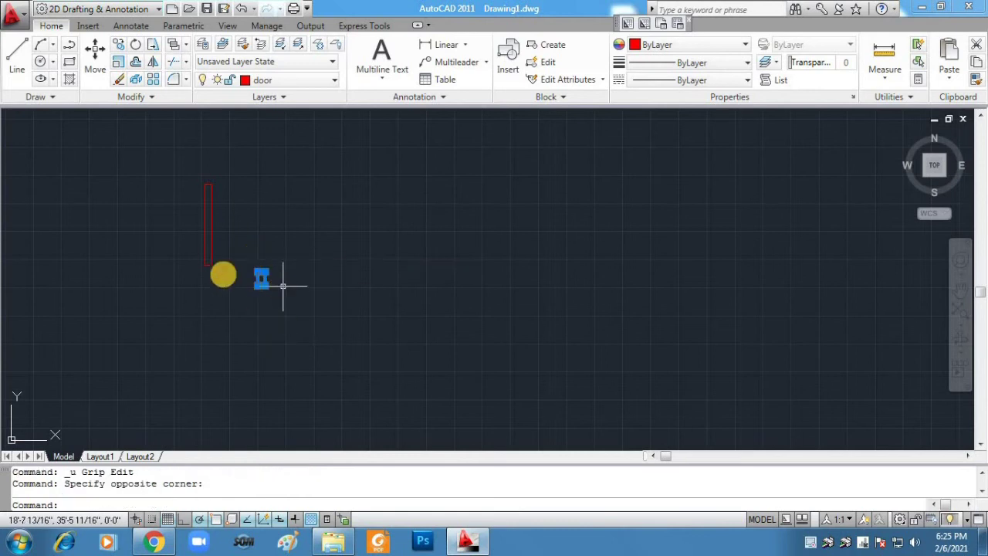
pyautogui.click(96, 58)
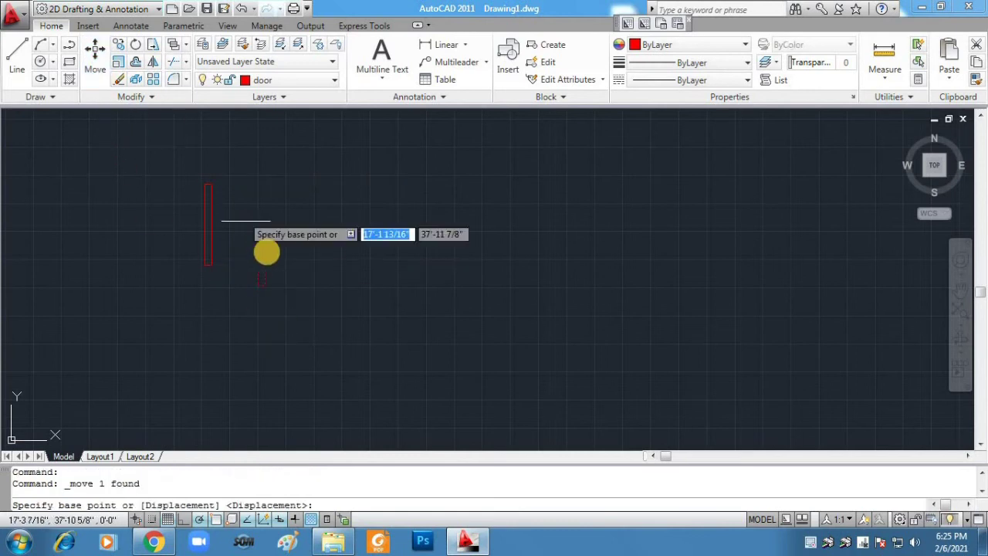
pyautogui.click(242, 271)
pyautogui.click(213, 269)
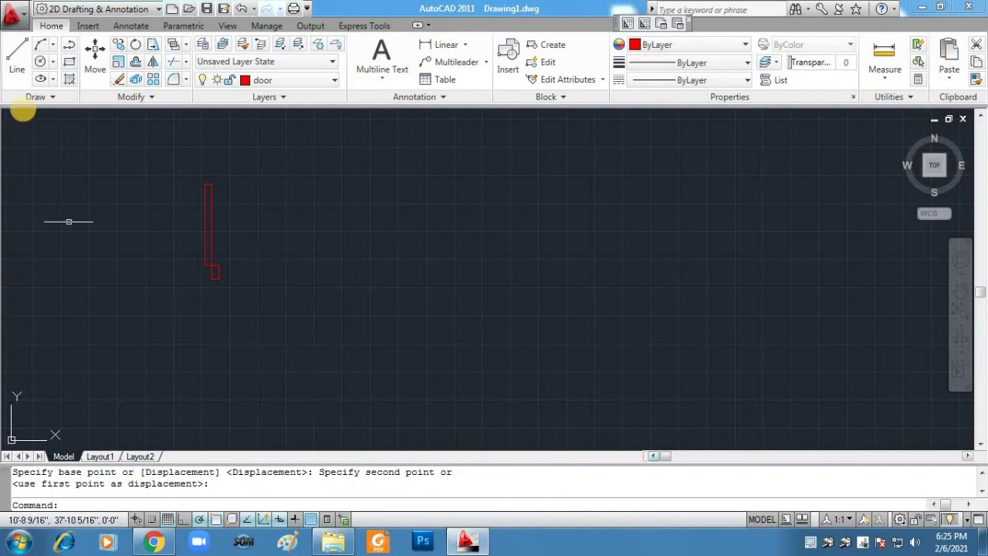
# Draw the door swing as a Center, Start, End arc centred on the leaf's lower-left corner, from its top a quarter turn left.
pyautogui.click(44, 48)
pyautogui.click(52, 45)
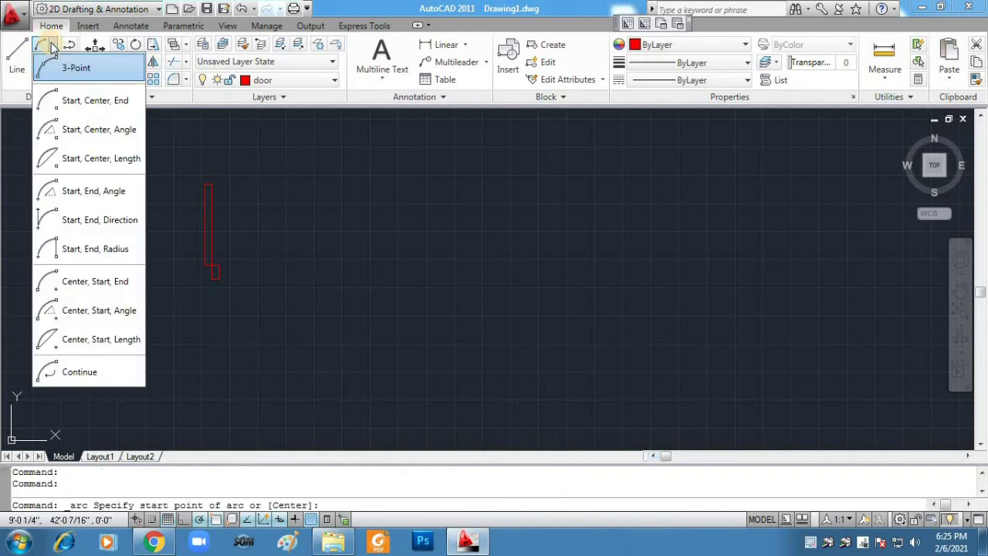
pyautogui.click(85, 281)
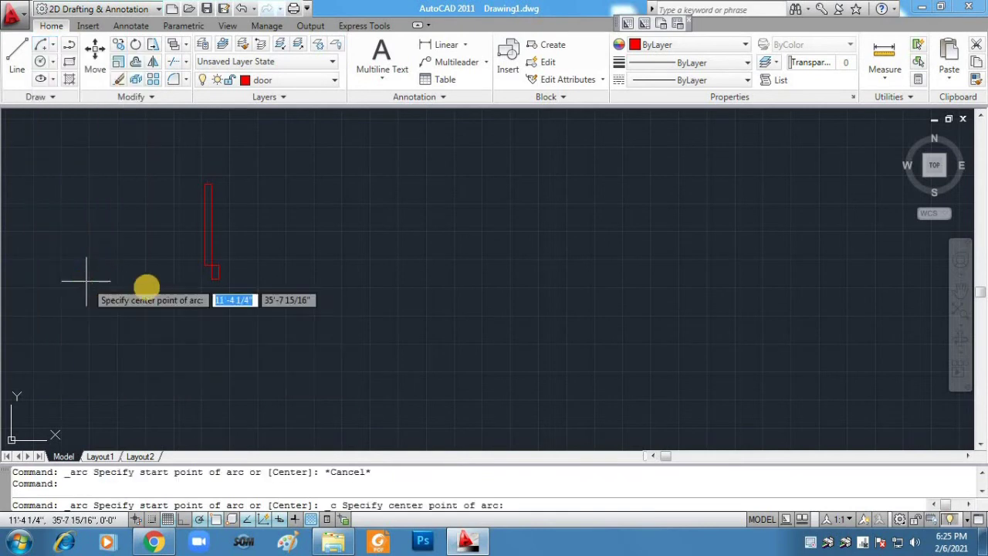
pyautogui.click(204, 266)
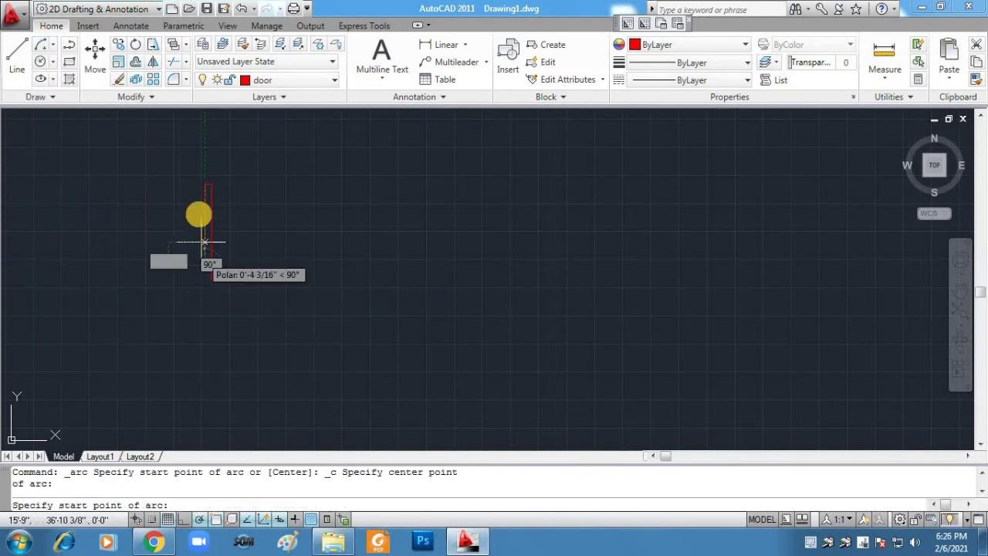
pyautogui.click(204, 186)
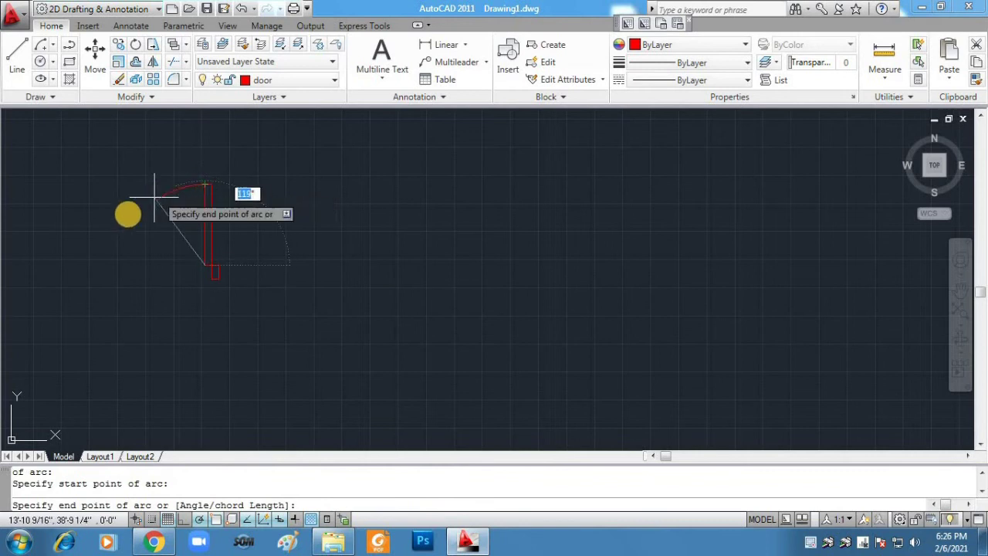
pyautogui.click(102, 264)
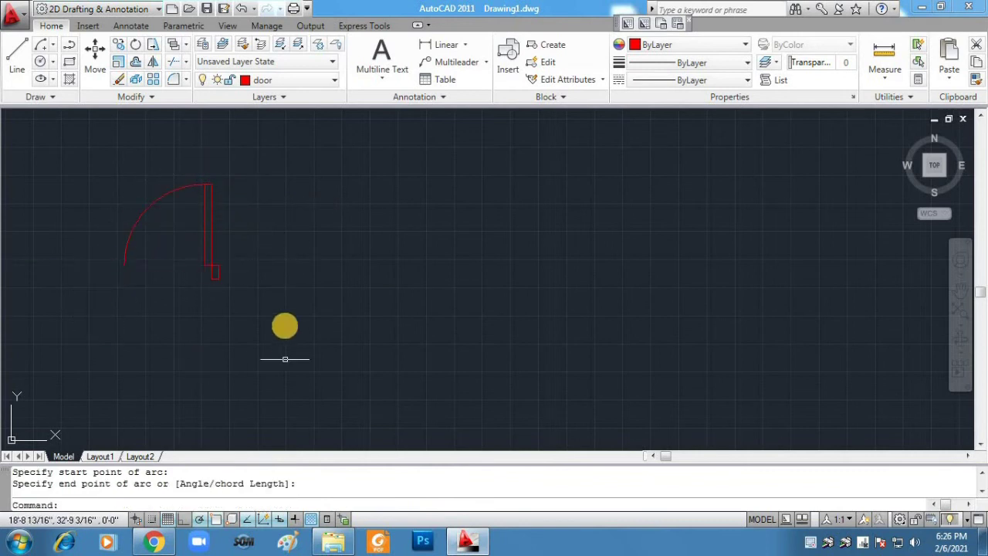
# Copy the jamb rectangle from its upper-right corner to the free end of the swing arc.
pyautogui.click(216, 268)
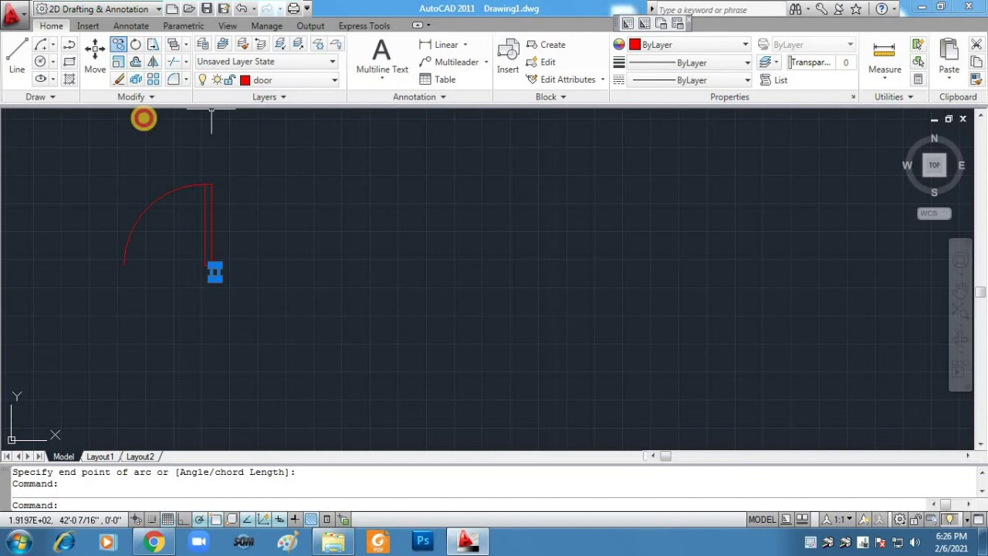
pyautogui.click(120, 45)
pyautogui.click(219, 266)
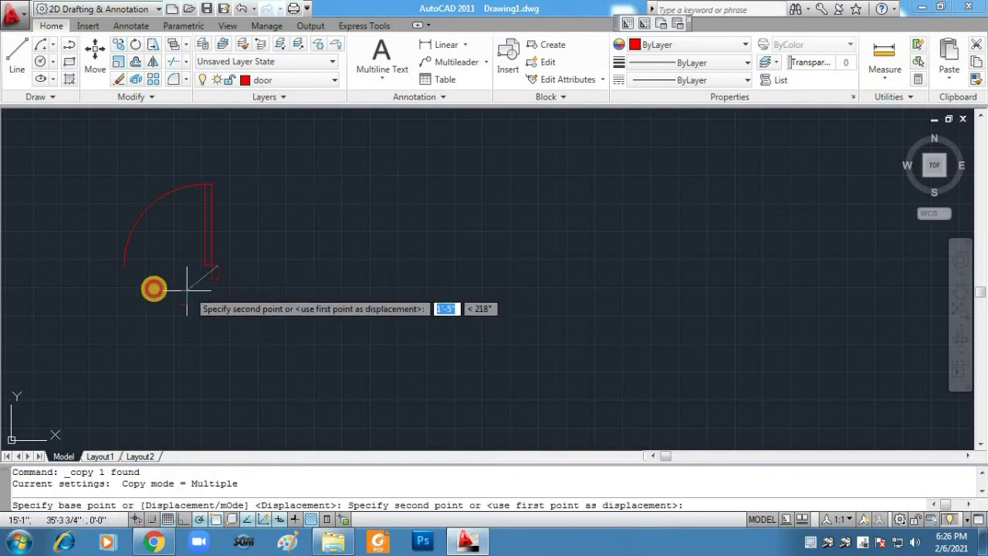
pyautogui.click(121, 266)
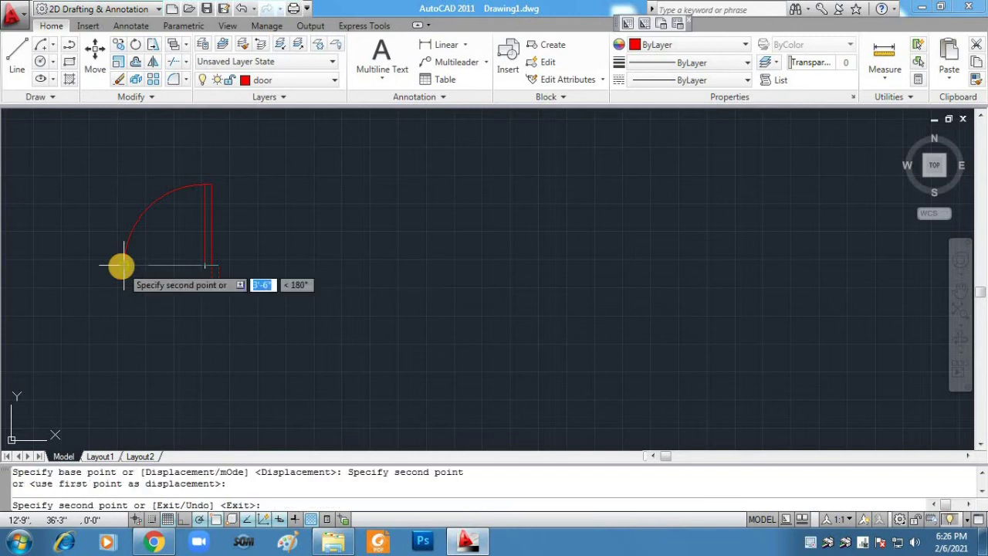
pyautogui.press('Return')
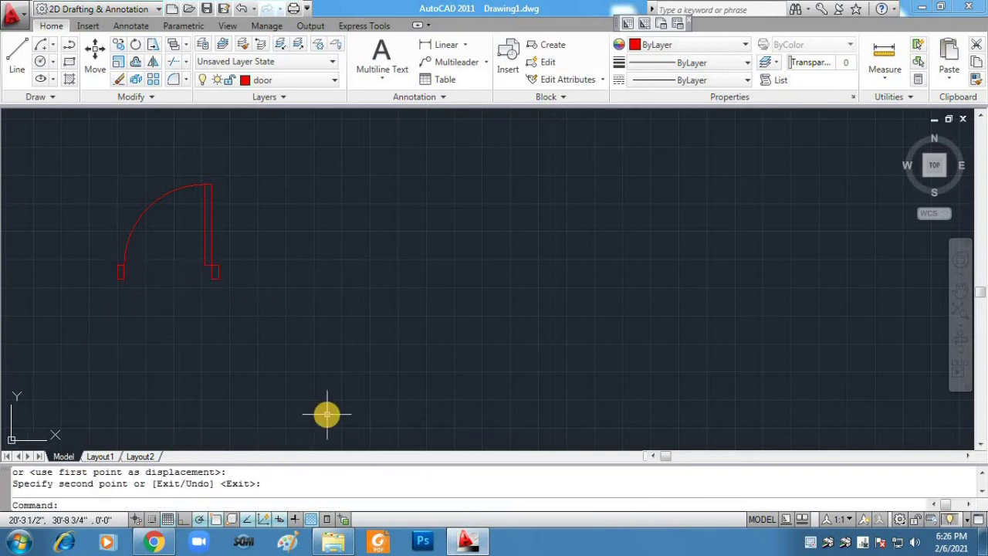
# Copy the complete door symbol horizontally about 6'-7" to the right of the original.
pyautogui.click(307, 335)
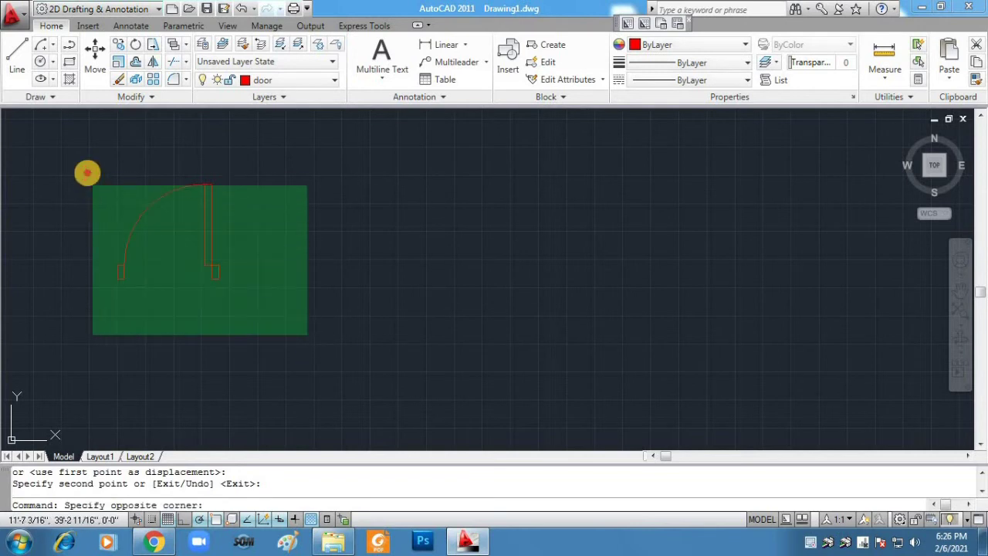
pyautogui.click(85, 170)
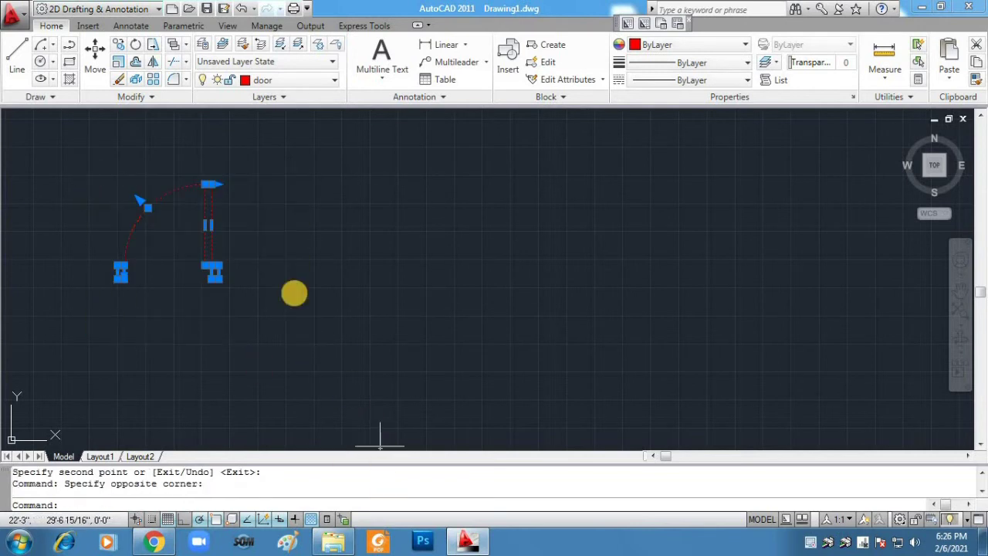
pyautogui.click(120, 46)
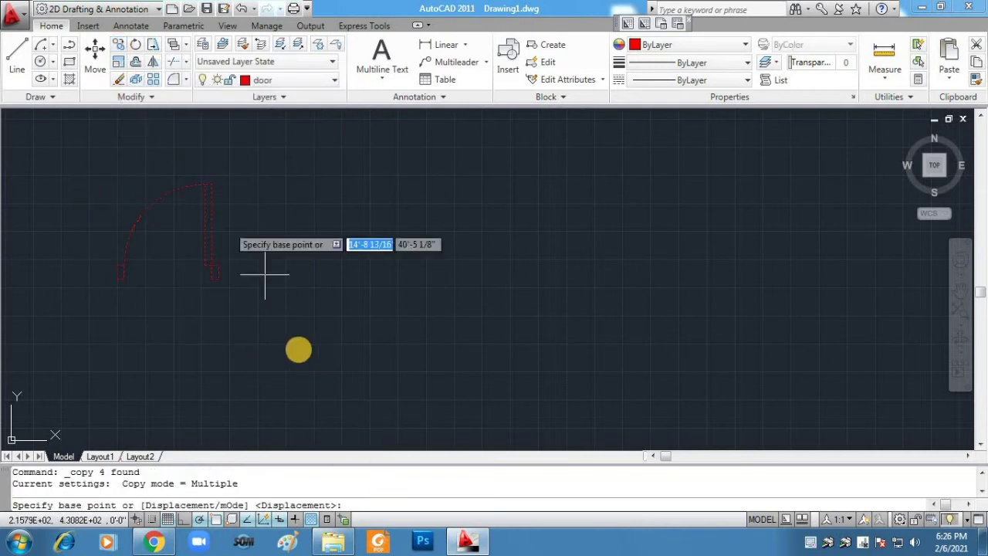
pyautogui.click(218, 265)
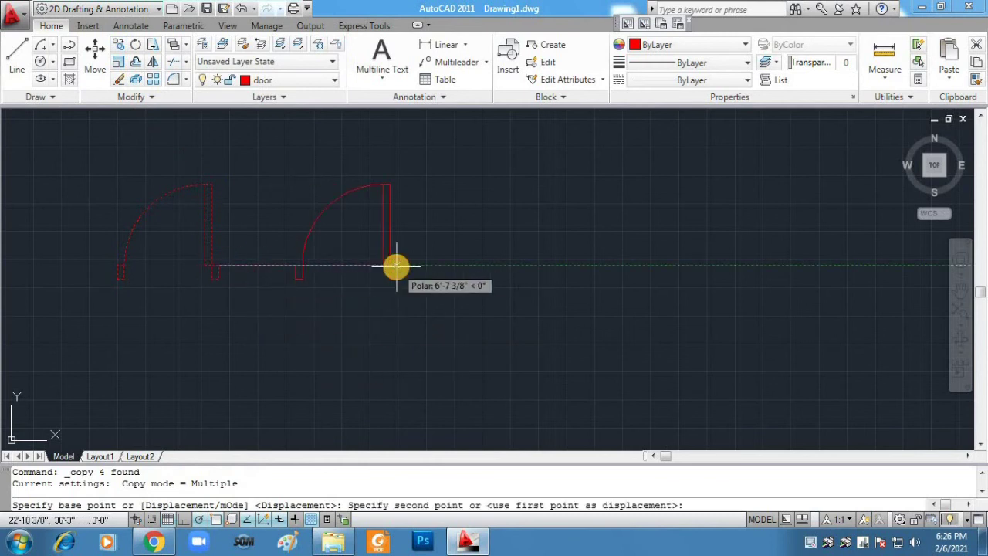
pyautogui.click(396, 266)
pyautogui.rightClick(119, 264)
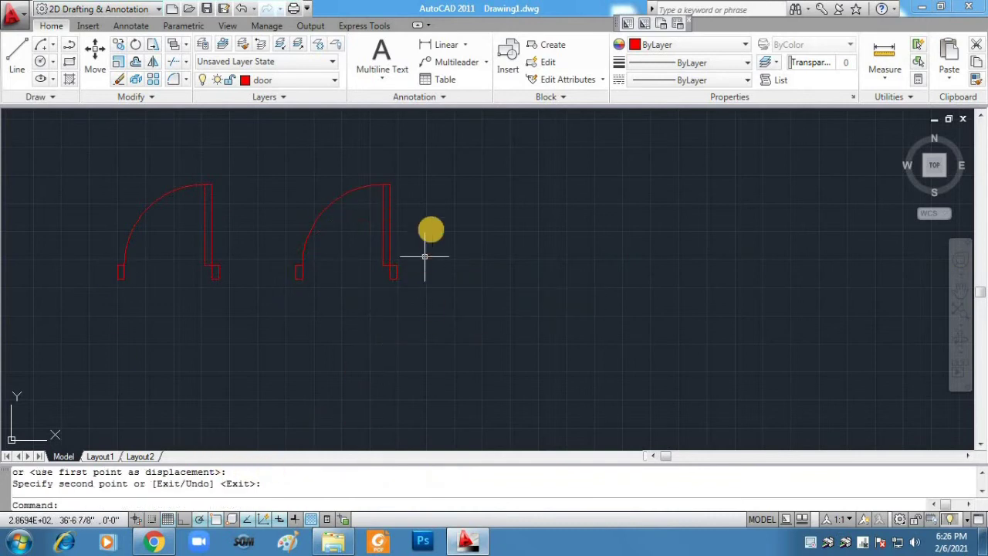
# Make window the current layer and draw a 5' by 6" rectangle below the two doors.
pyautogui.click(334, 81)
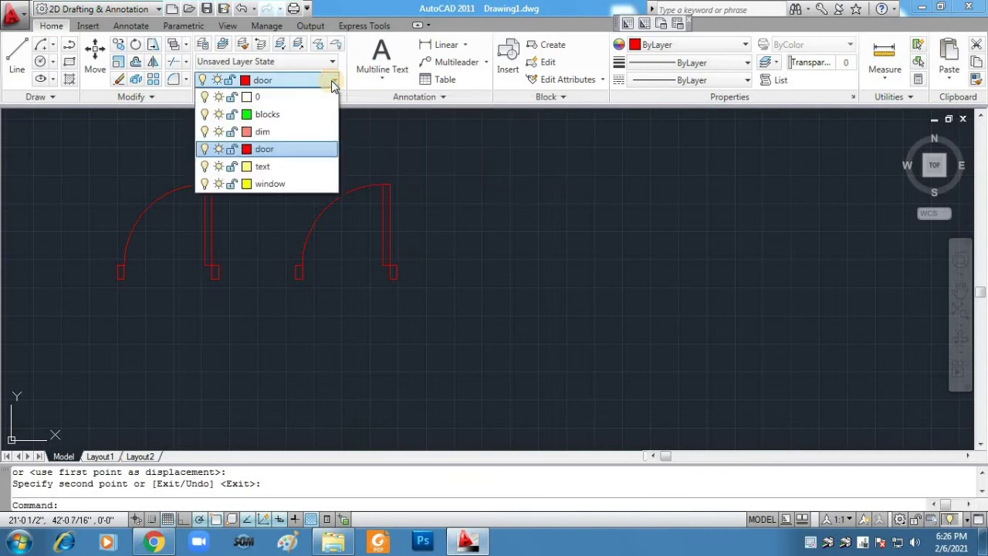
pyautogui.click(265, 183)
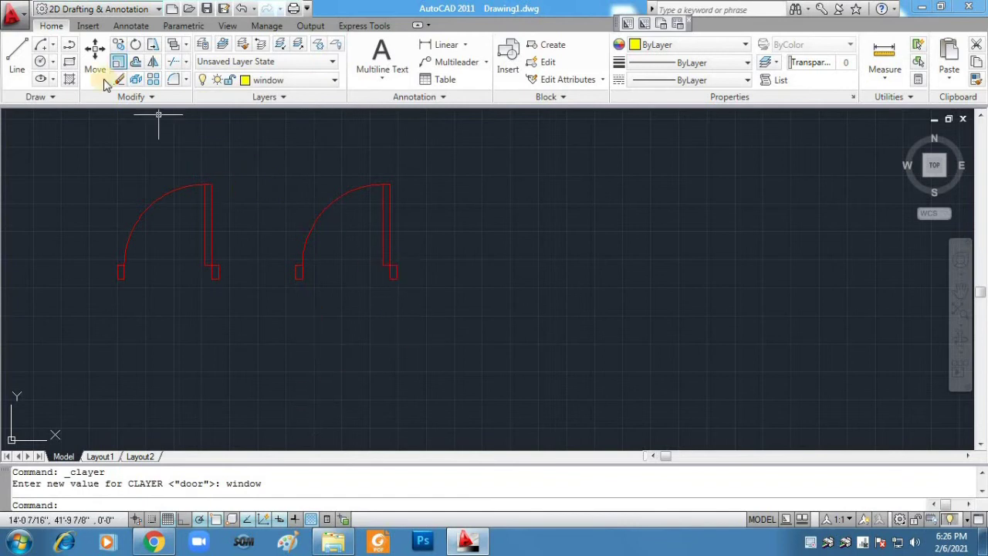
pyautogui.click(68, 66)
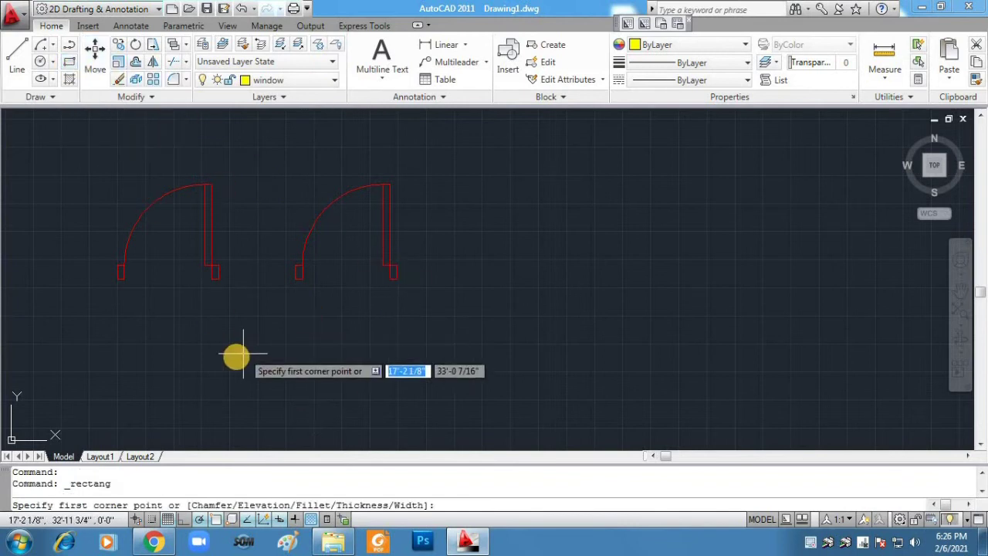
pyautogui.click(231, 354)
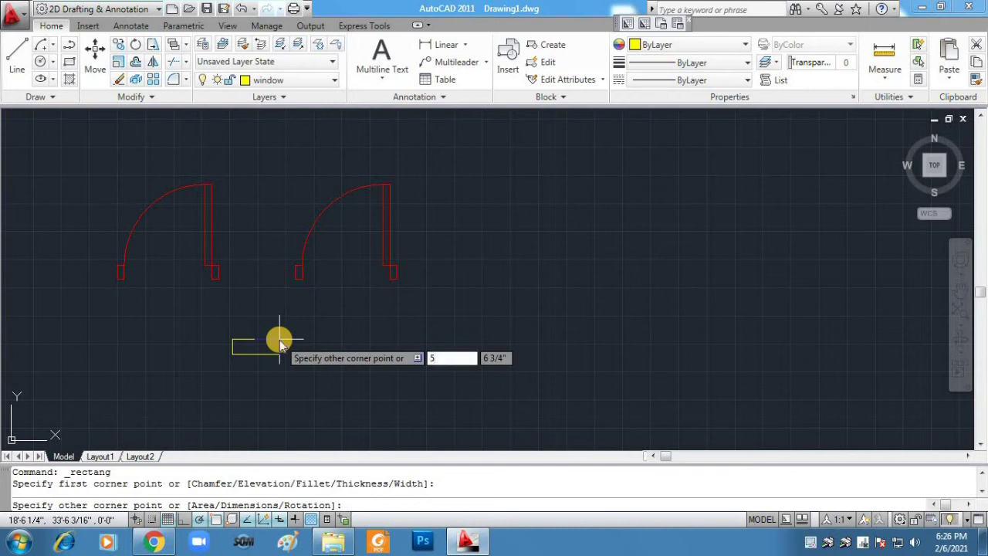
pyautogui.press('Tab')
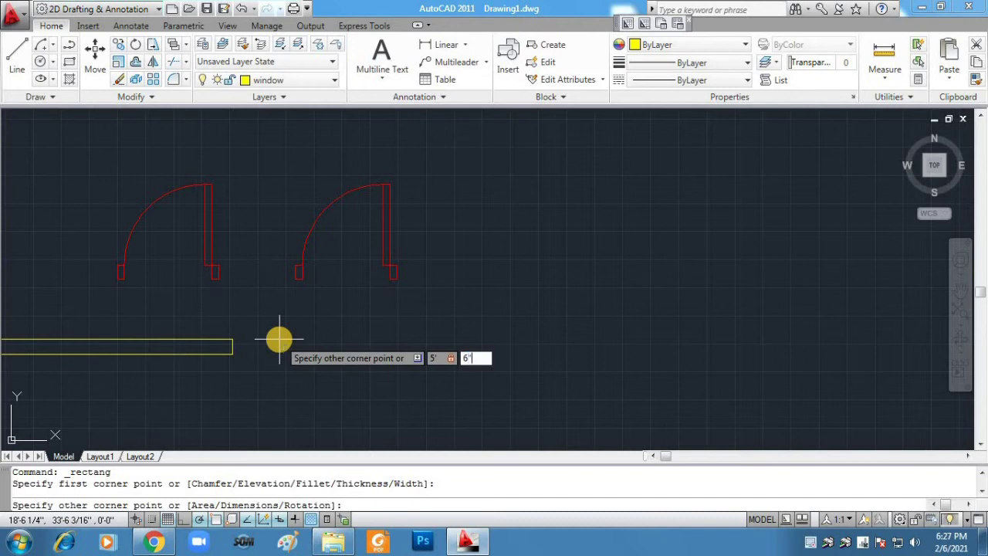
pyautogui.write('6"')
pyautogui.press('Return')
# Explode the yellow window rectangle into separate lines.
pyautogui.click(406, 398)
pyautogui.click(214, 320)
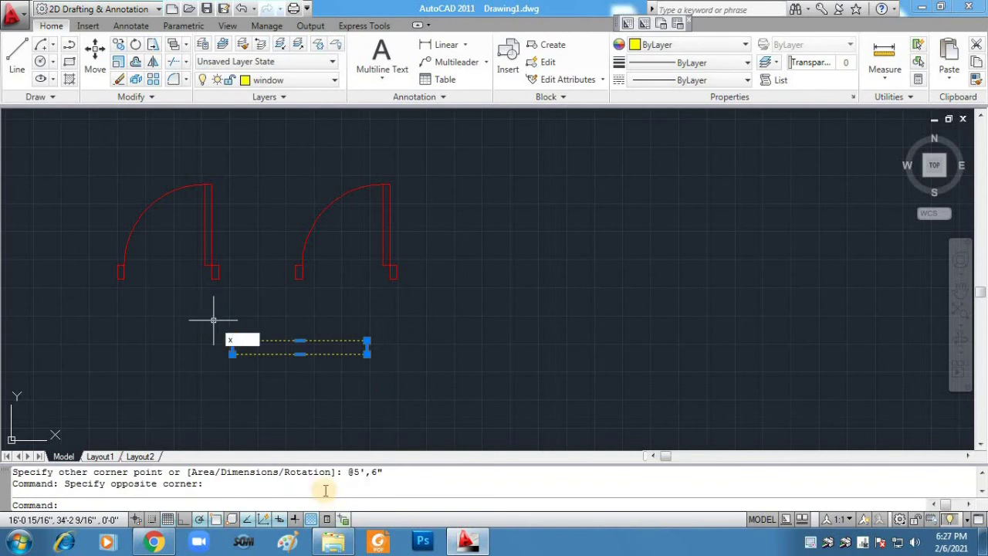
pyautogui.write('x')
pyautogui.press('Return')
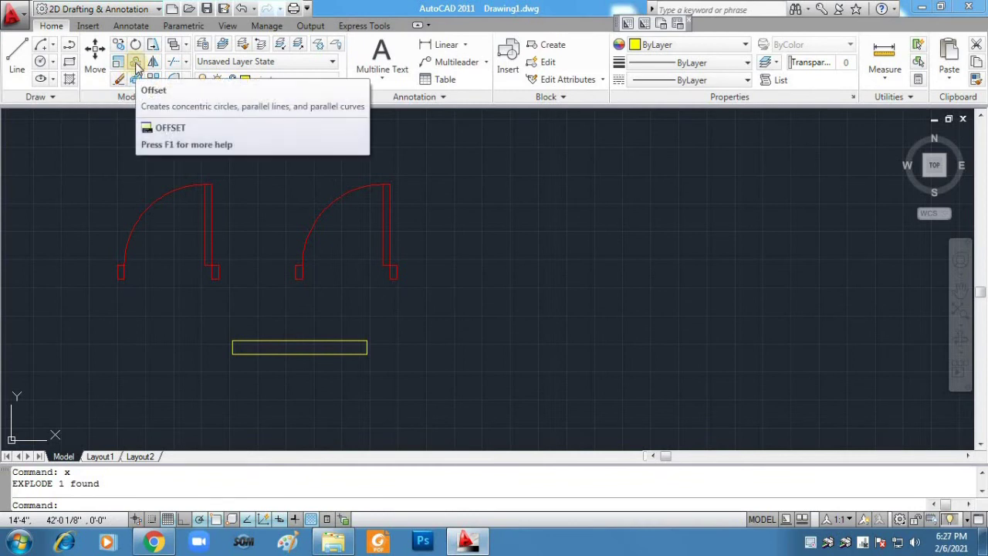
# Offset the upper and lower long edges of the exploded window rectangle 1" inward.
pyautogui.click(136, 67)
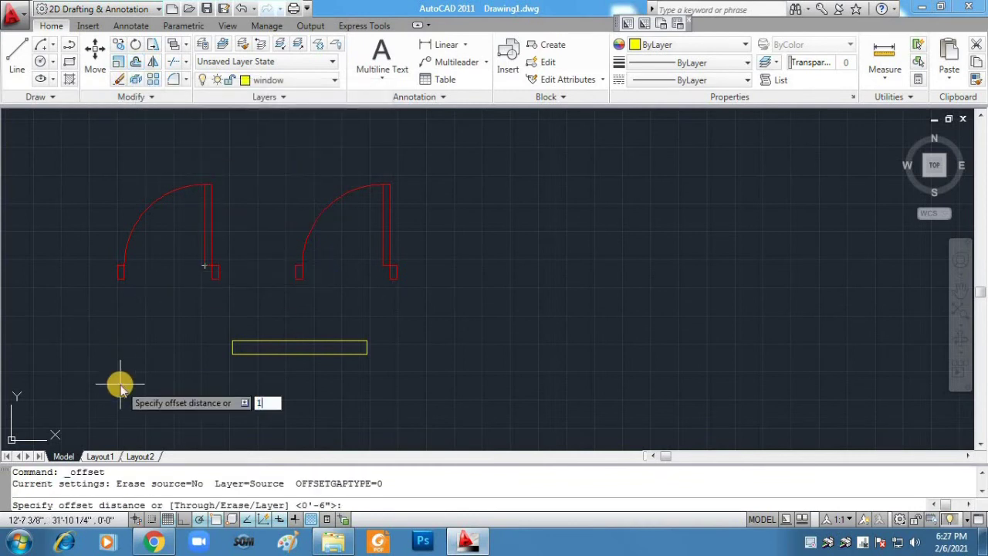
pyautogui.write('1"')
pyautogui.press('Return')
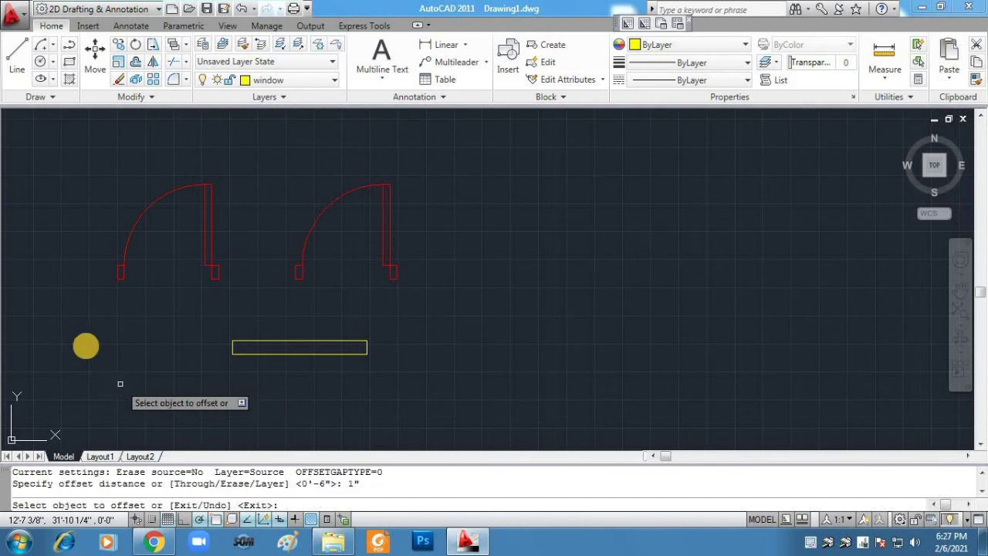
pyautogui.click(298, 342)
pyautogui.click(296, 357)
pyautogui.click(300, 350)
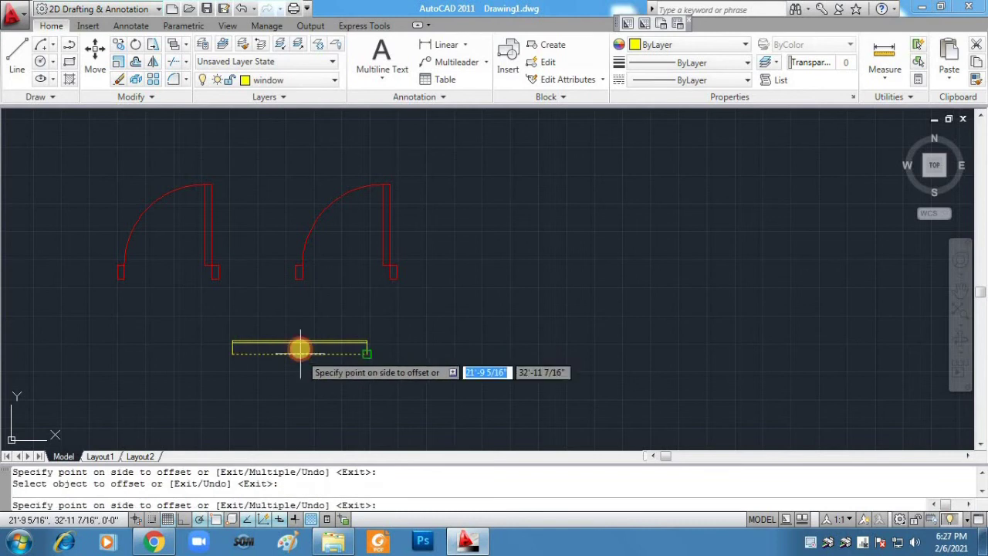
pyautogui.click(293, 363)
# Offset the window's right end line 1" inward.
pyautogui.scroll(4, 286, 378)
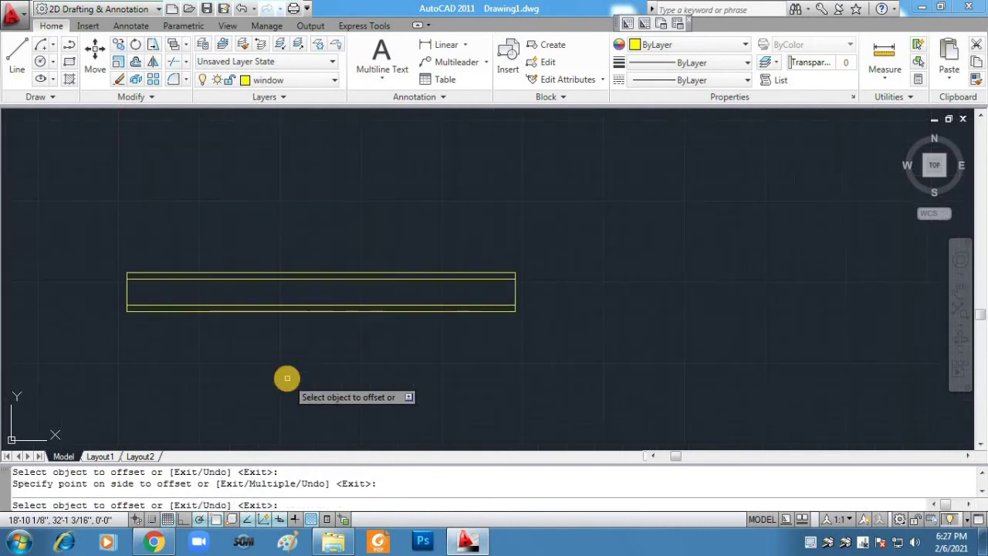
pyautogui.click(513, 296)
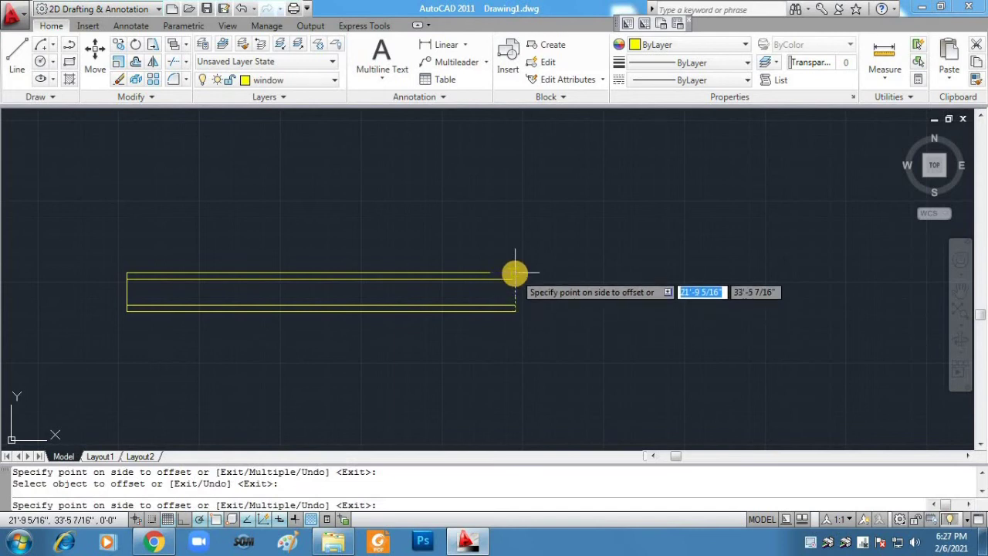
pyautogui.click(513, 272)
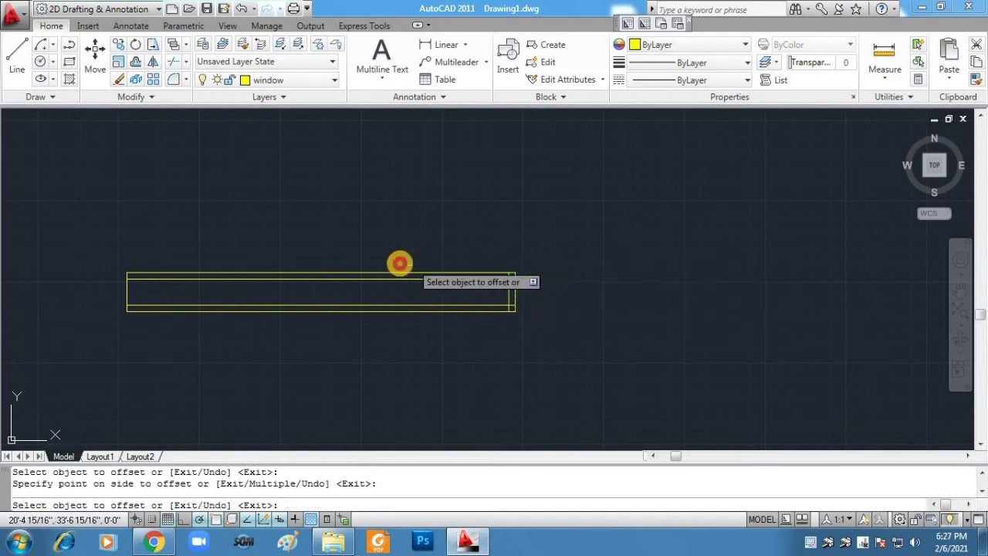
pyautogui.click(514, 286)
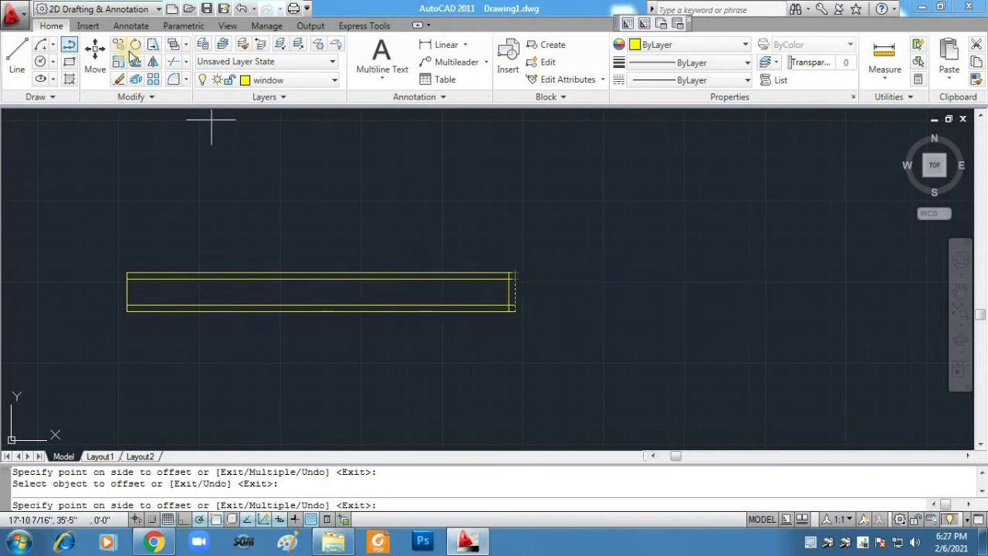
pyautogui.click(118, 44)
pyautogui.click(512, 287)
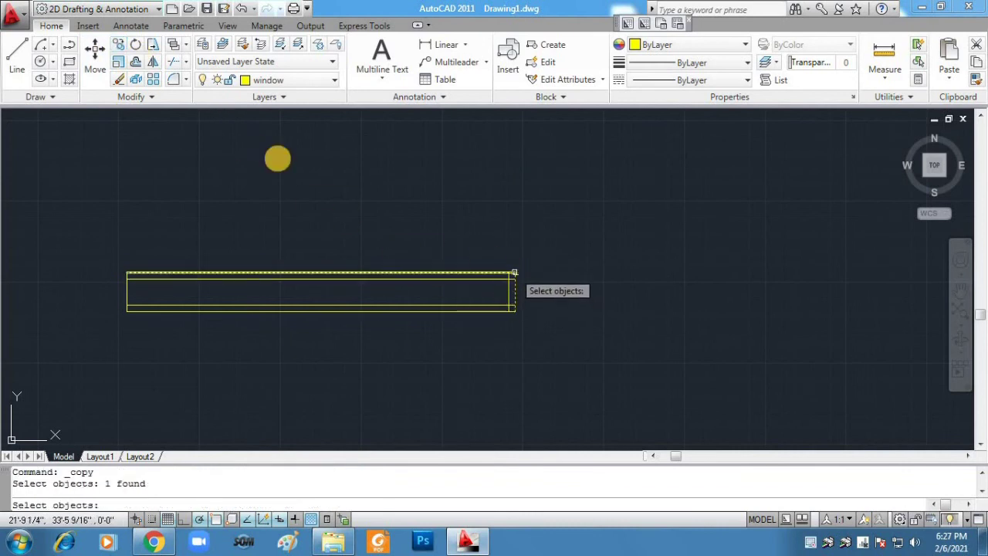
pyautogui.click(573, 366)
pyautogui.click(422, 257)
pyautogui.press('Escape')
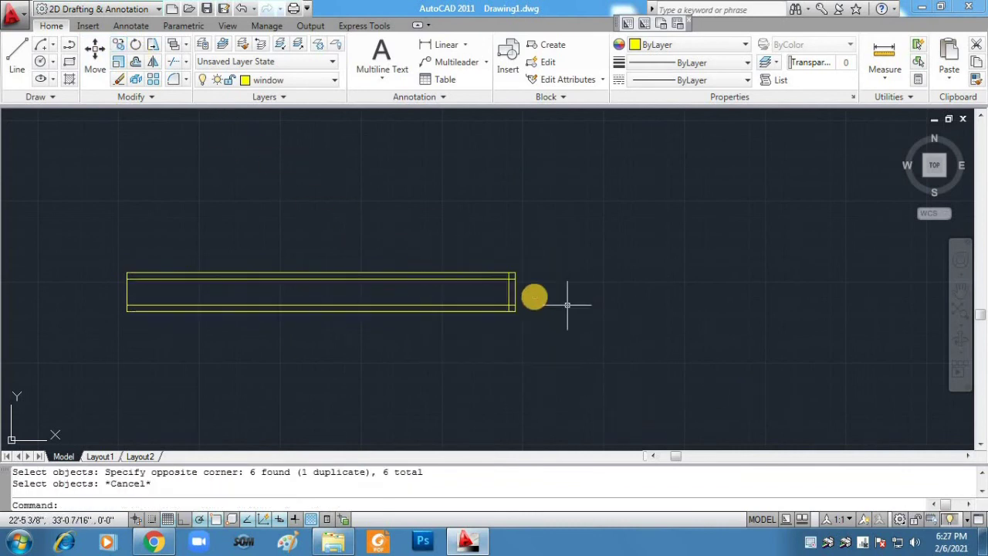
pyautogui.click(118, 44)
pyautogui.click(513, 287)
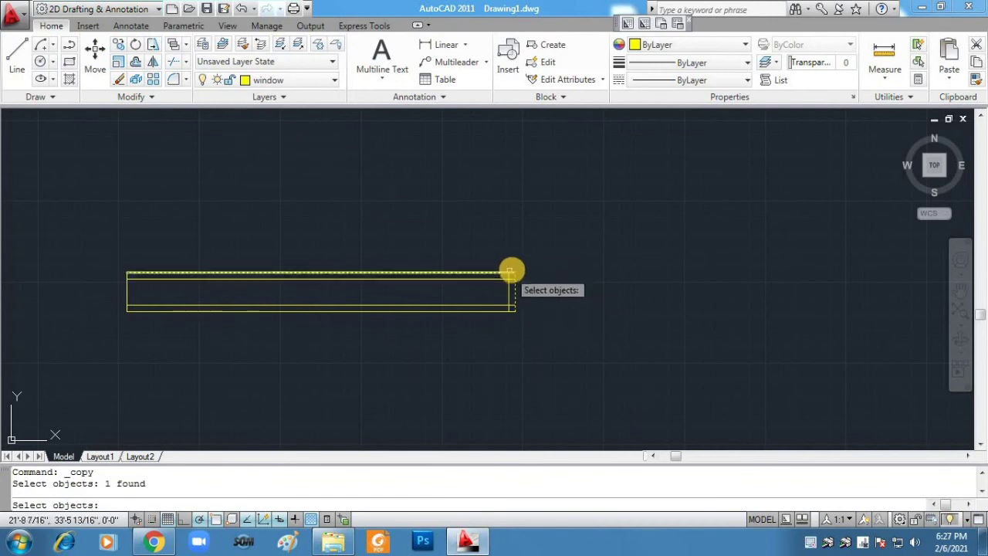
pyautogui.press('Escape')
# Copy the window's right end line 2.5' to the left from its upper endpoint as the middle divider.
pyautogui.click(514, 295)
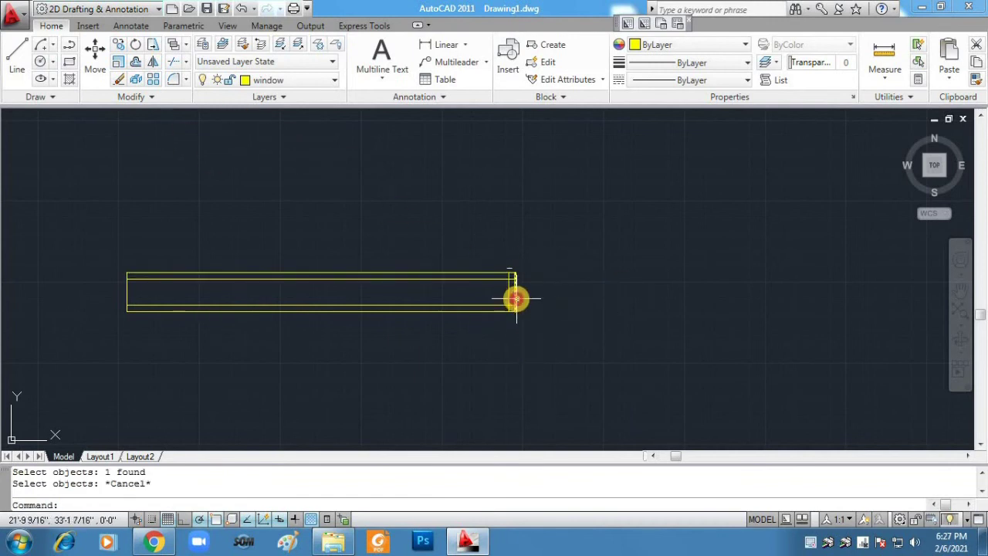
pyautogui.click(118, 61)
pyautogui.click(514, 275)
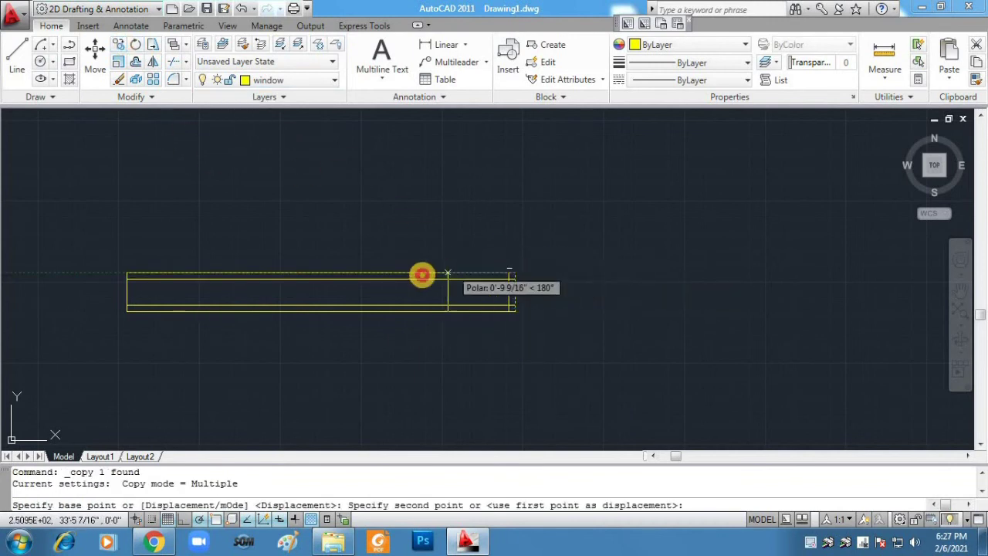
pyautogui.click(337, 272)
pyautogui.write('2')
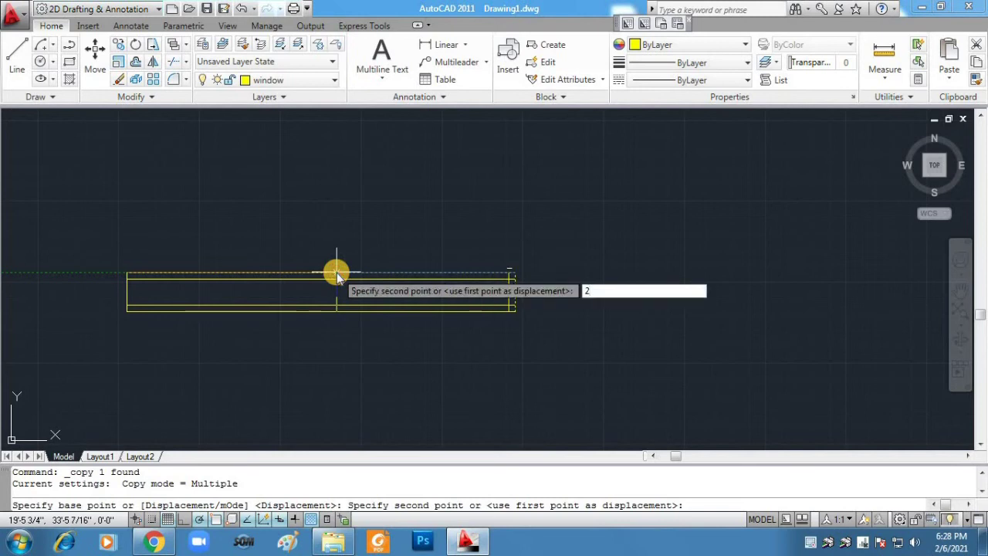
pyautogui.write('.')
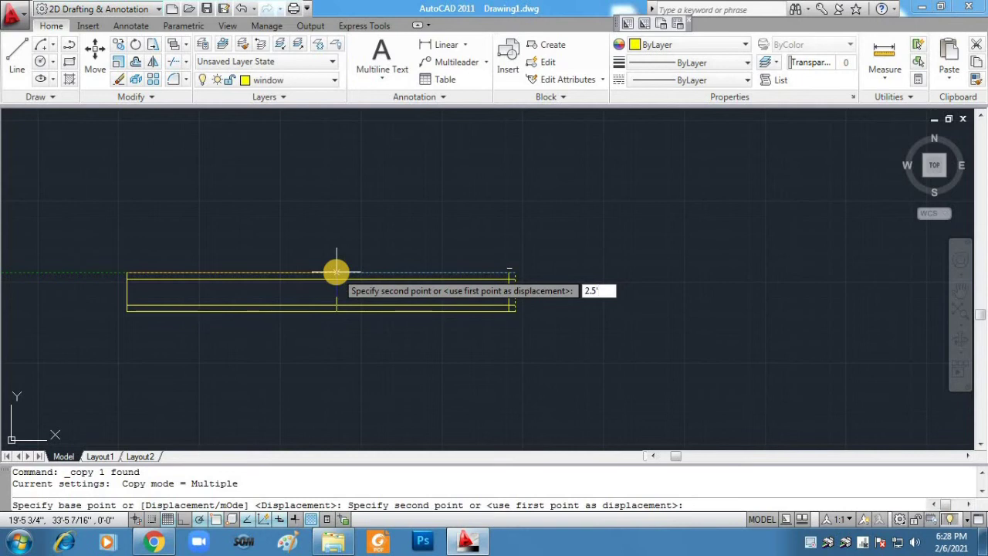
pyautogui.write("5'")
pyautogui.press('Return')
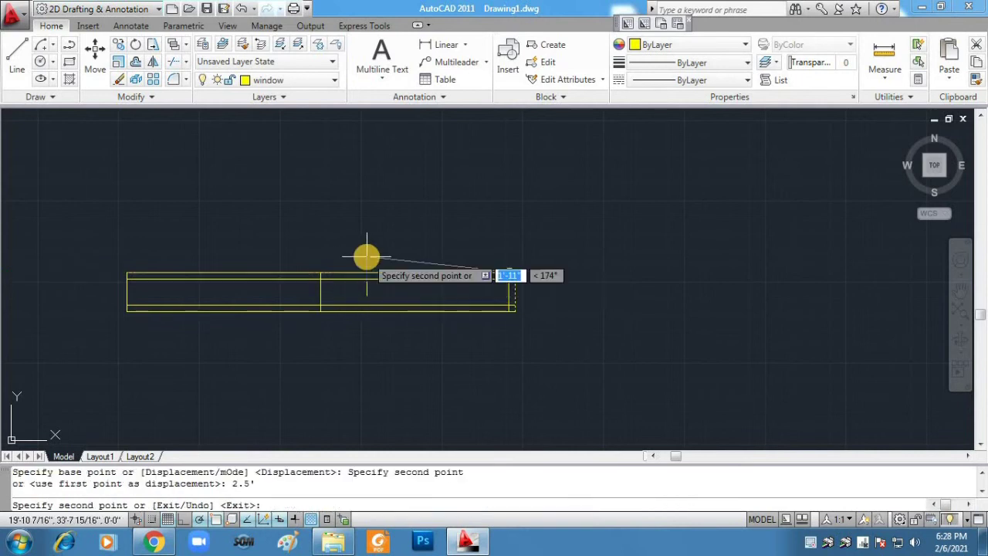
pyautogui.press('Return')
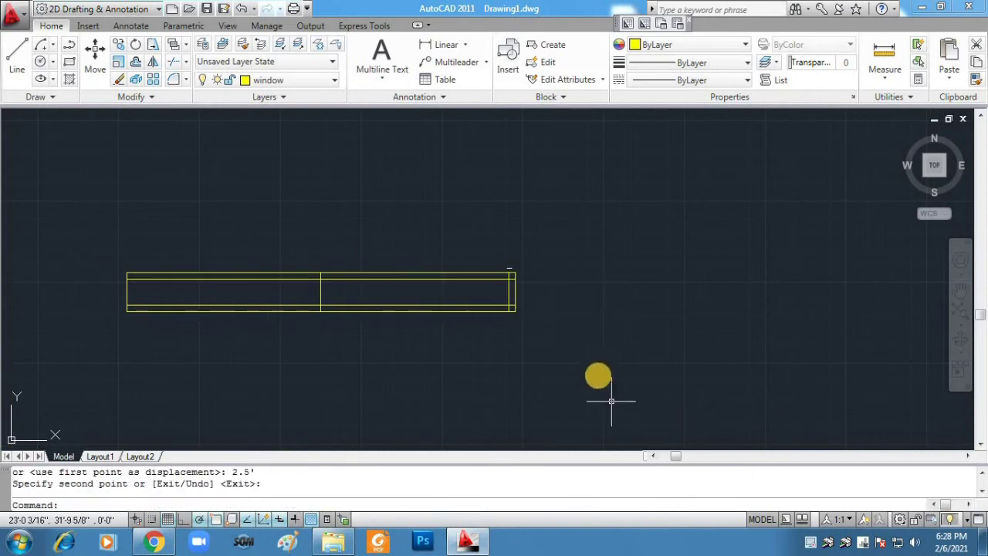
# Erase the extra vertical line just inside the window's right end.
pyautogui.click(511, 295)
pyautogui.press('Delete')
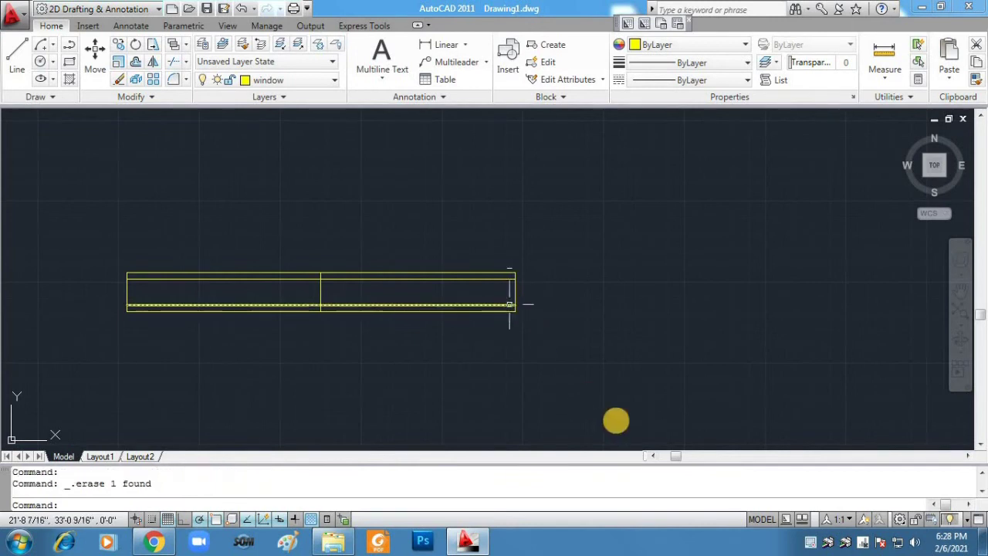
# Draw a second window rectangle, 6' wide by 10" high, below the first window.
pyautogui.scroll(-2, 366, 324)
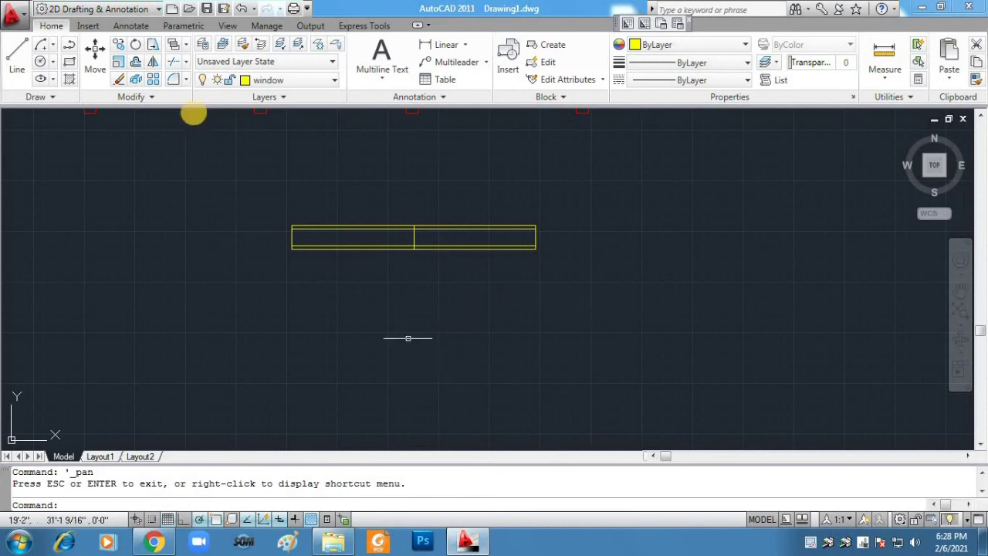
pyautogui.click(69, 61)
pyautogui.click(359, 351)
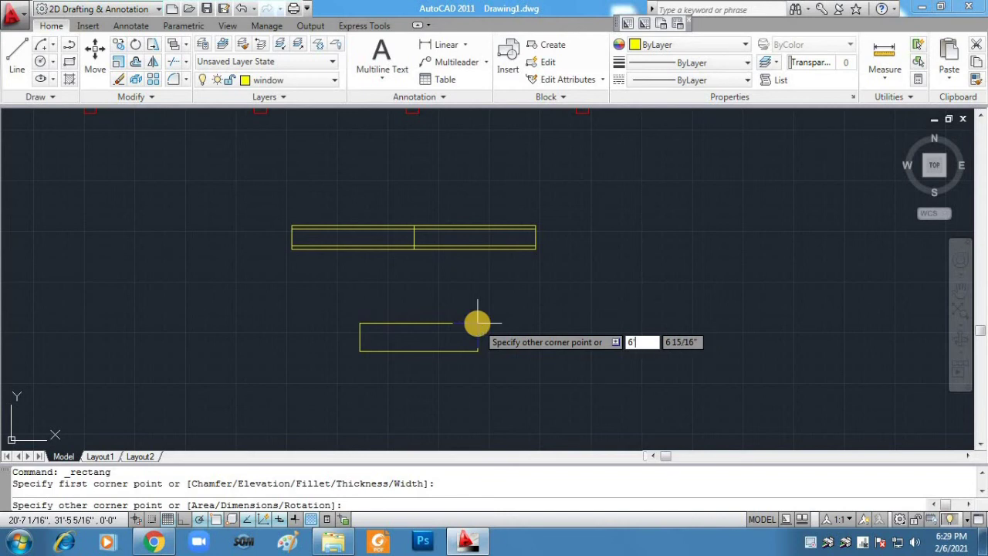
pyautogui.press('Tab')
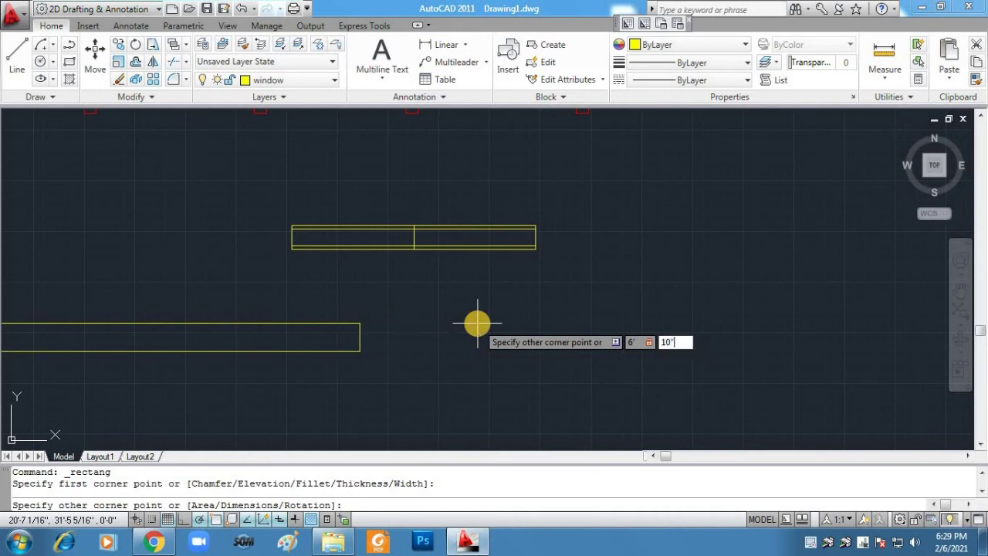
pyautogui.write('10"')
pyautogui.press('Return')
# Explode the 6' by 10" rectangle into separate lines.
pyautogui.click(714, 378)
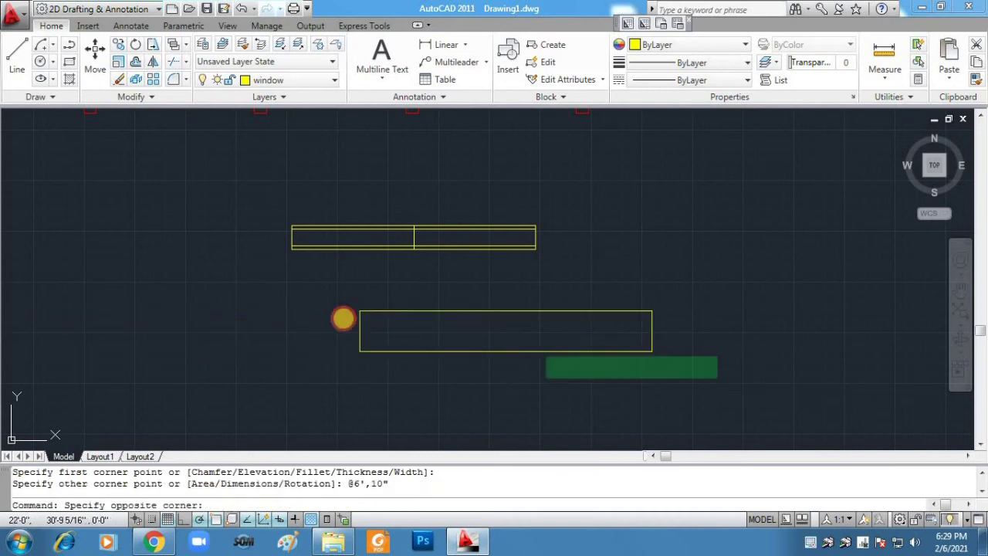
pyautogui.click(298, 300)
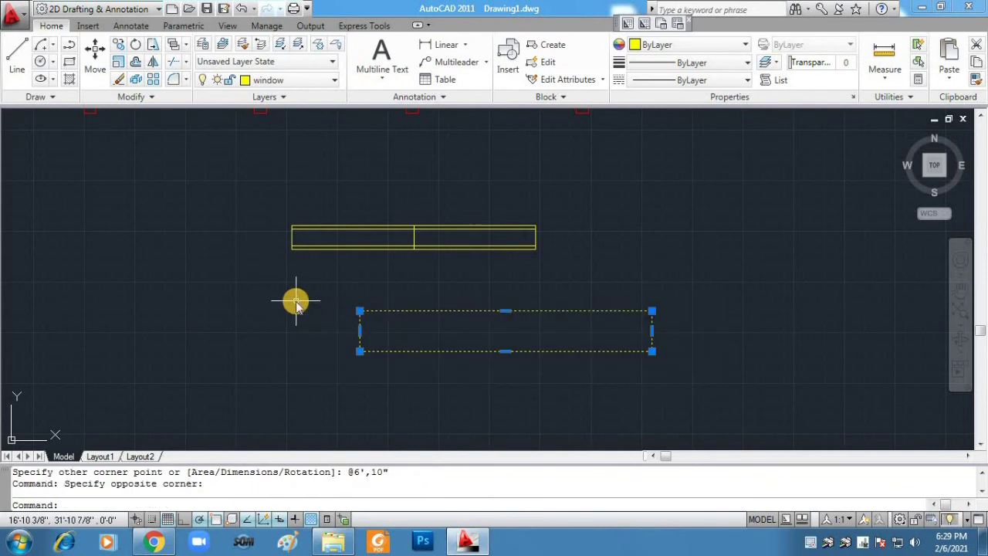
pyautogui.write('x')
pyautogui.press('Return')
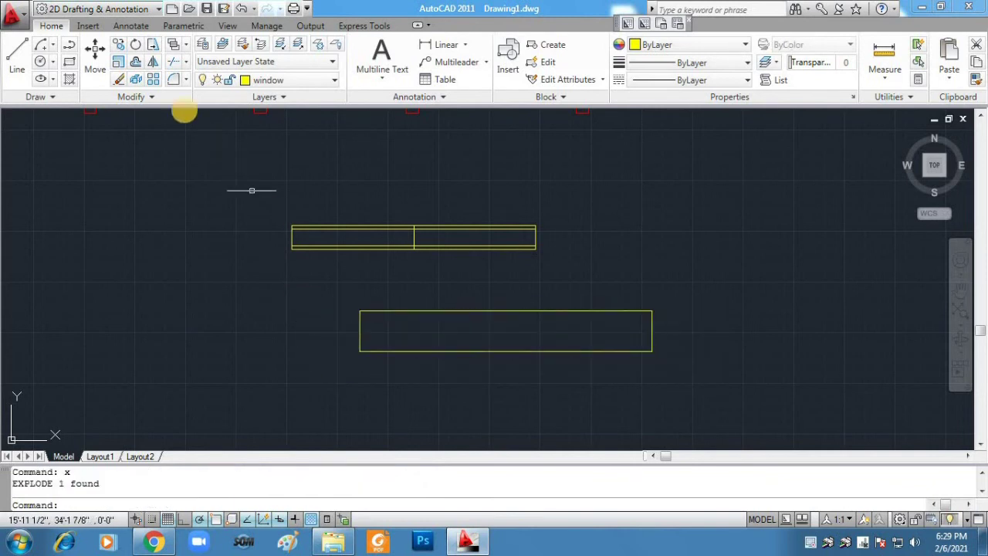
# Offset the upper and lower long edges of the second window 2" inward.
pyautogui.click(133, 63)
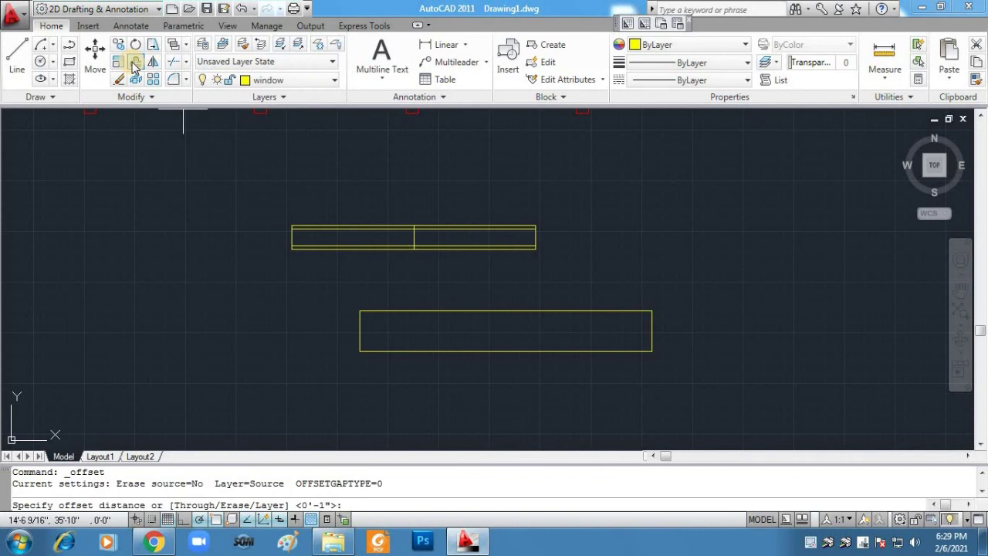
pyautogui.press('Return')
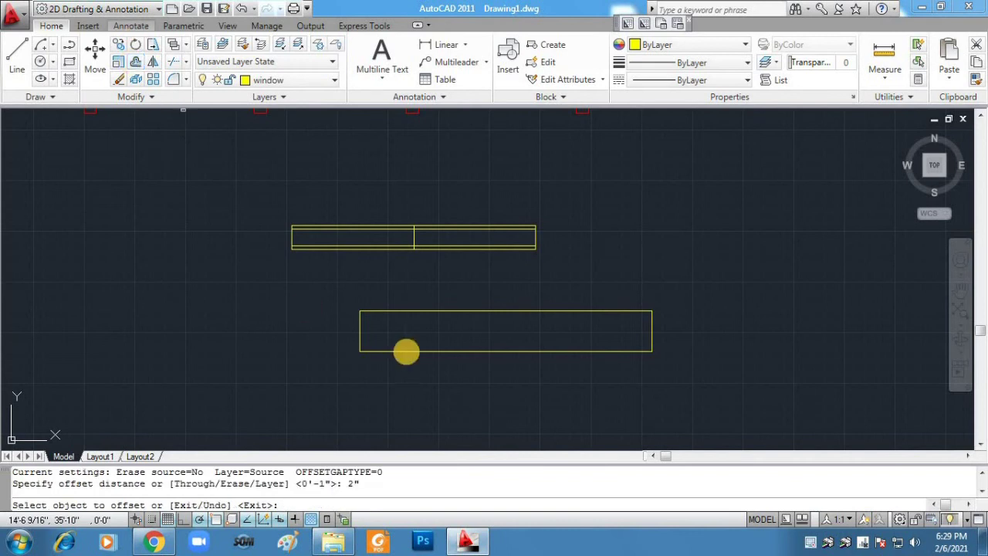
pyautogui.click(512, 314)
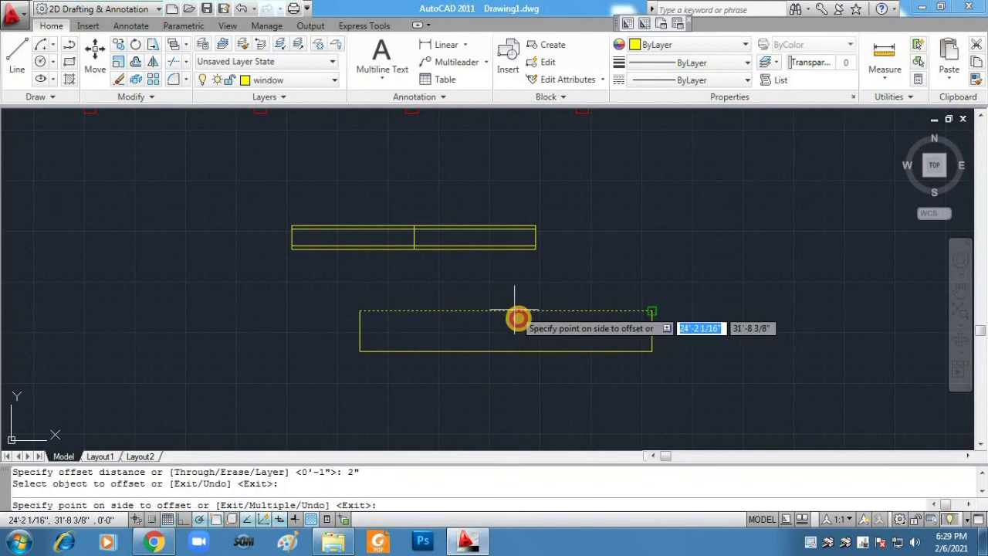
pyautogui.click(516, 343)
pyautogui.click(515, 350)
pyautogui.click(515, 344)
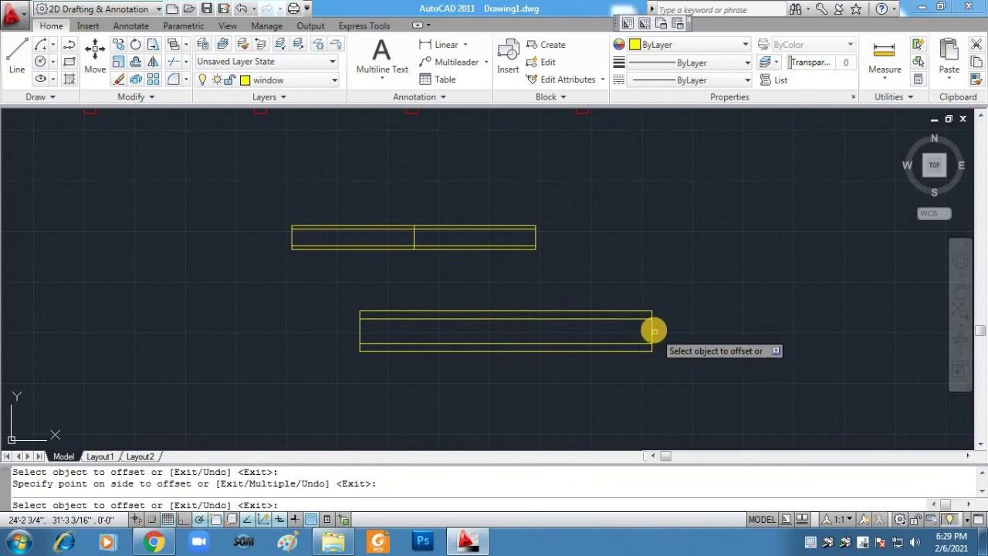
pyautogui.click(652, 329)
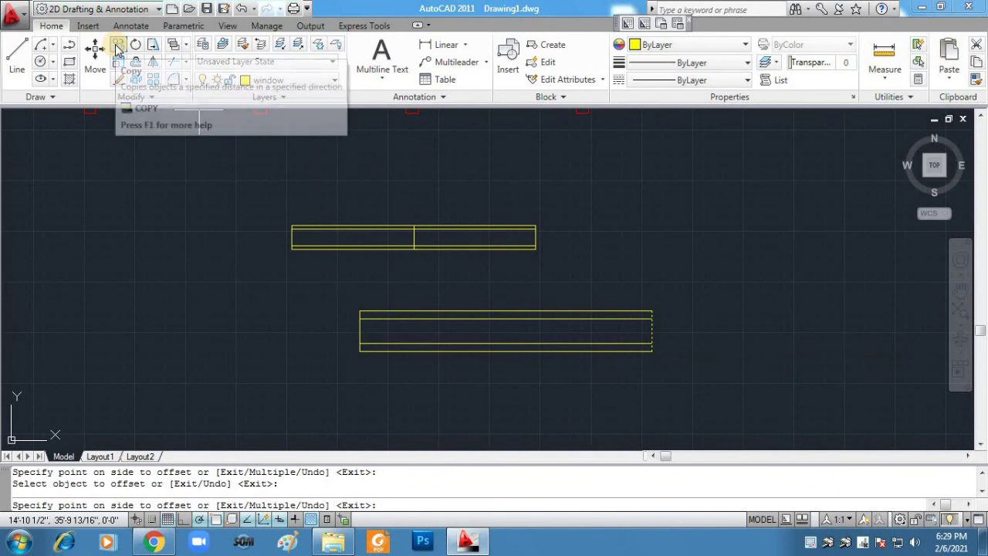
pyautogui.click(117, 48)
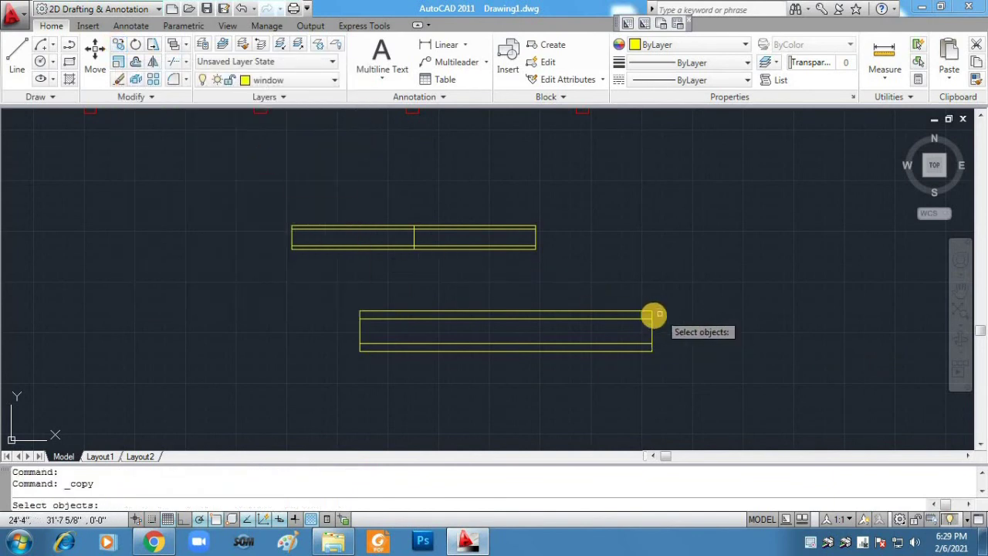
pyautogui.click(652, 316)
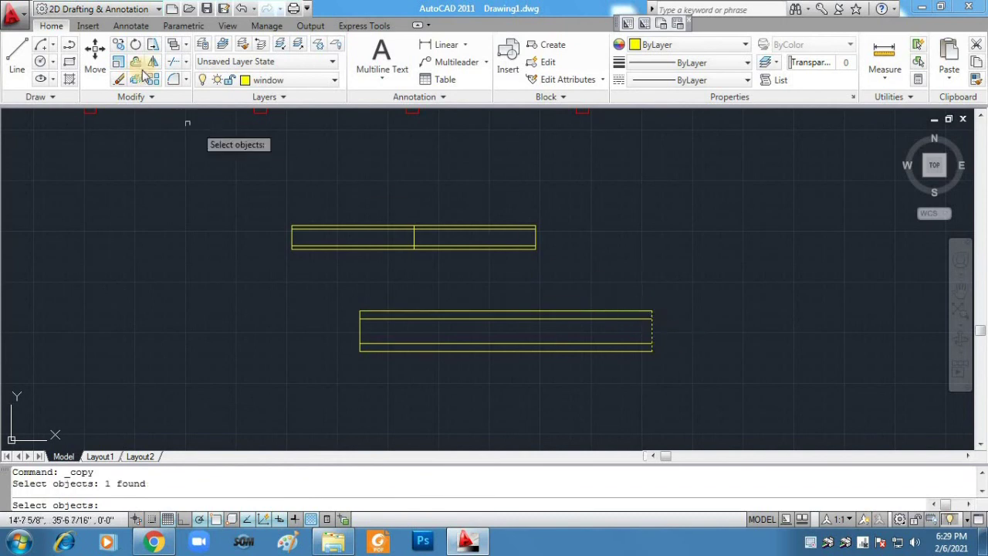
pyautogui.click(650, 312)
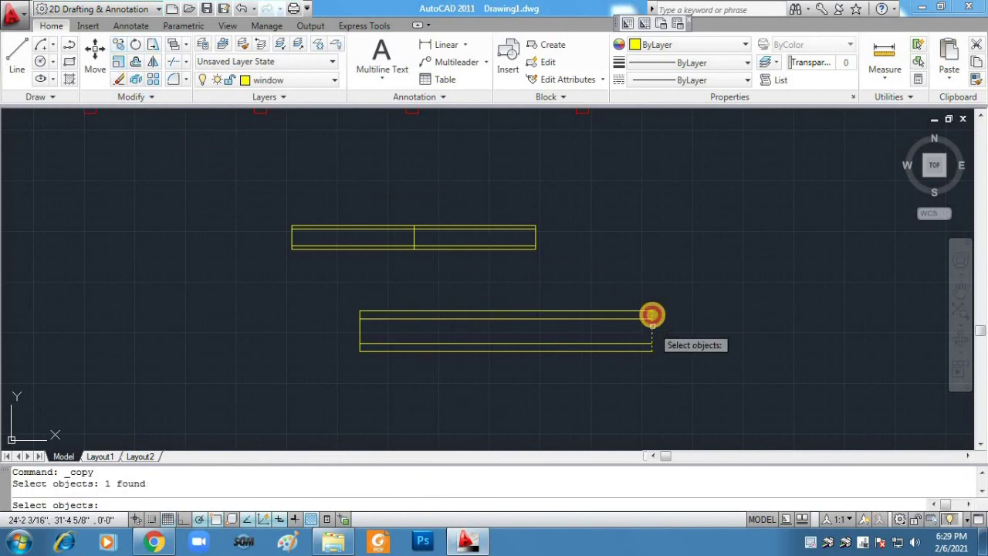
pyautogui.scroll(2, 651, 335)
pyautogui.click(643, 291)
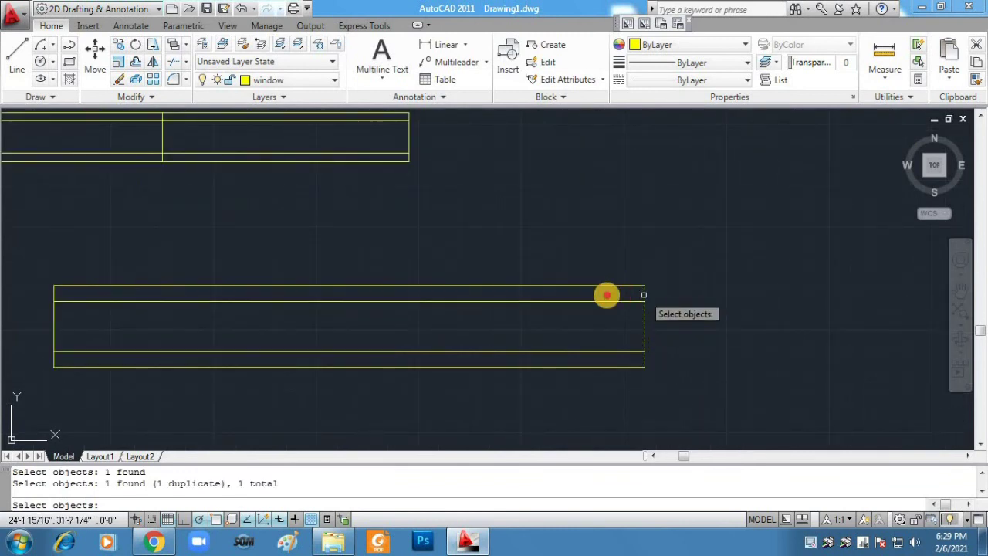
pyautogui.click(645, 341)
pyautogui.click(119, 44)
pyautogui.click(643, 289)
pyautogui.click(645, 316)
pyautogui.click(607, 326)
pyautogui.click(607, 326)
pyautogui.press('Escape')
pyautogui.press('Escape')
# Copy the second window's right end line 3' to the left from its upper endpoint as the middle divider.
pyautogui.click(643, 327)
pyautogui.click(119, 61)
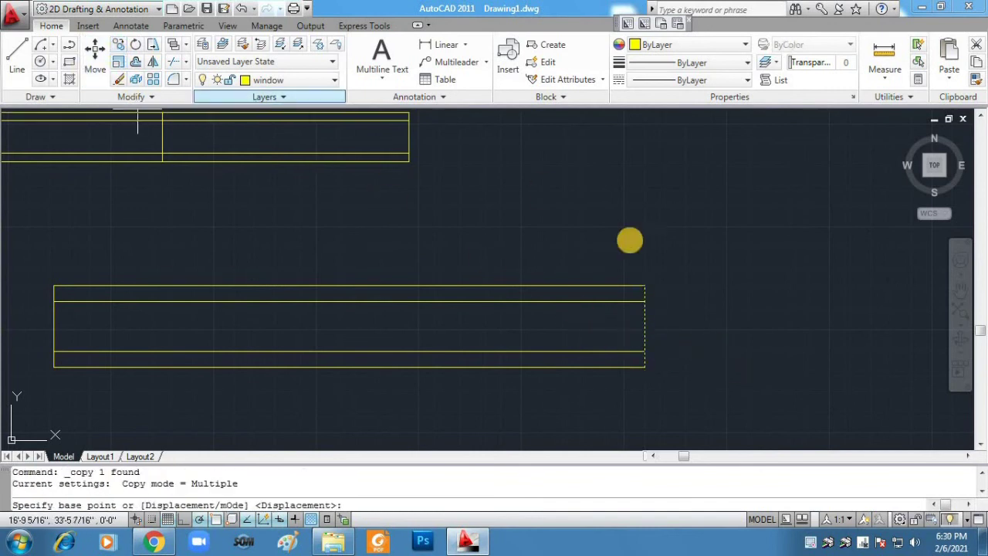
pyautogui.click(644, 287)
pyautogui.write('3')
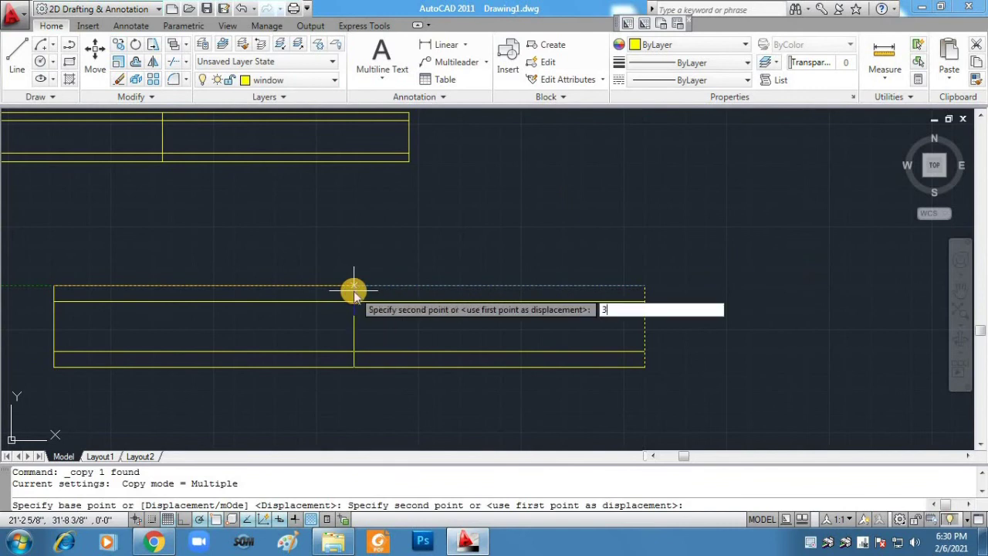
pyautogui.write("'")
pyautogui.press('Return')
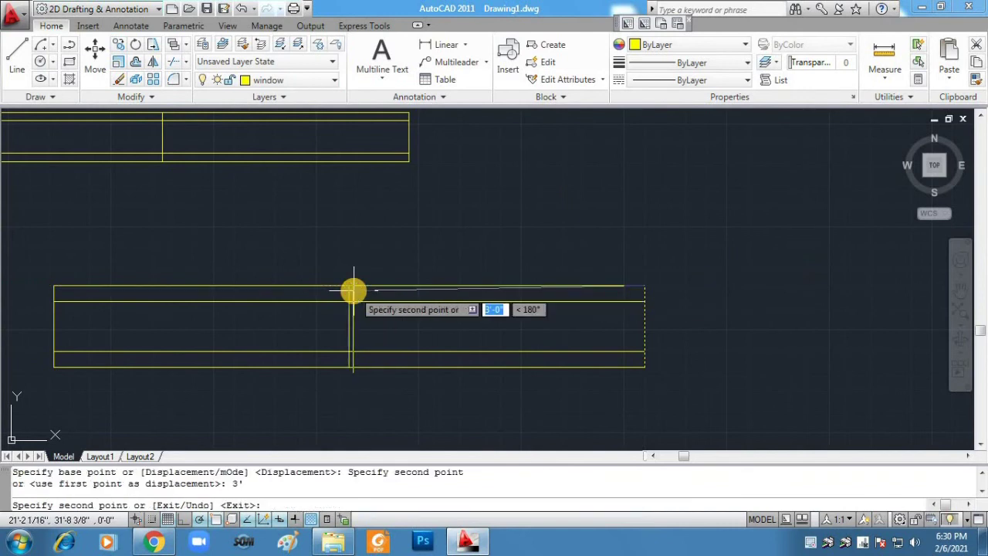
# Define the leftmost door symbol as a block named "door", with its base point at the left jamb's lower inner corner.
pyautogui.press('Return')
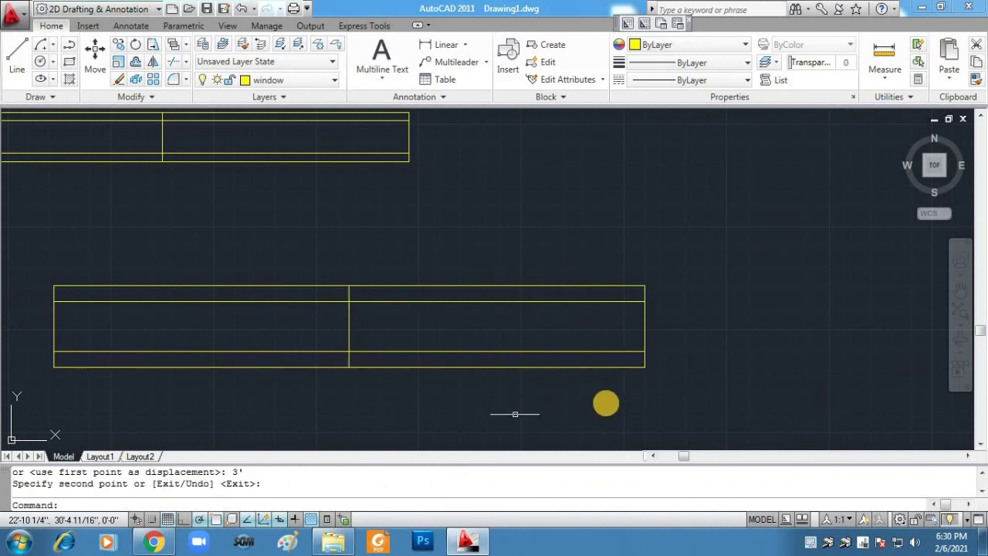
pyautogui.scroll(-4, 455, 372)
pyautogui.scroll(-2, 435, 372)
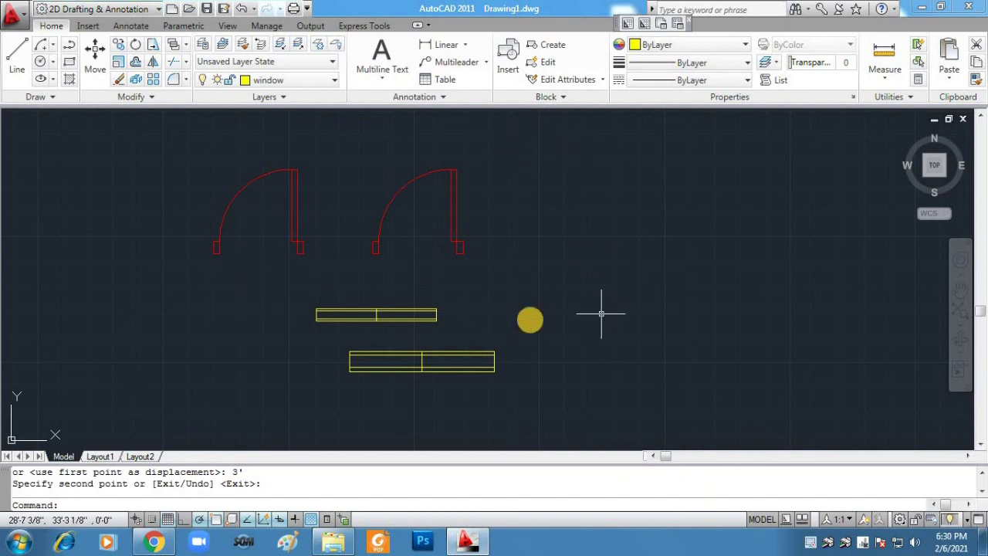
pyautogui.write('b')
pyautogui.press('Return')
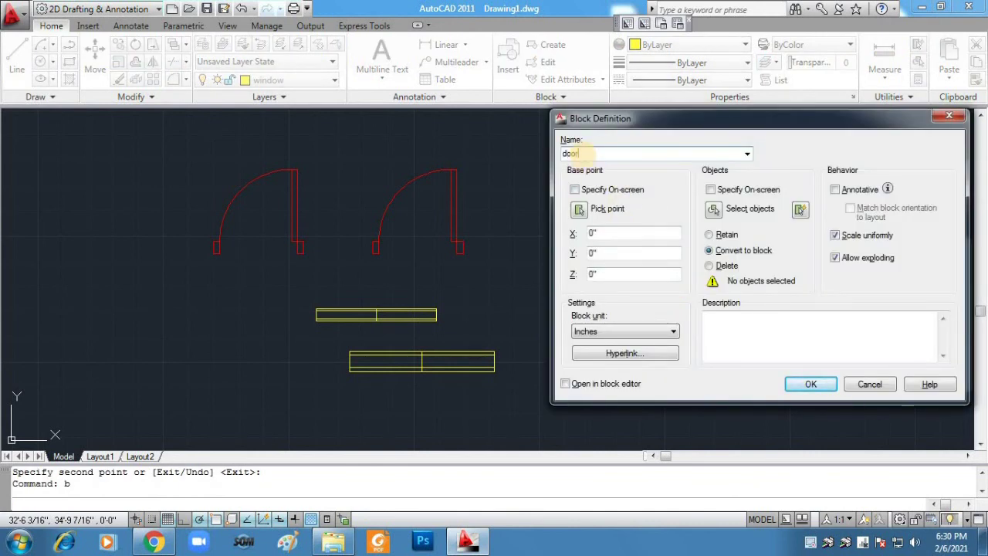
pyautogui.click(581, 213)
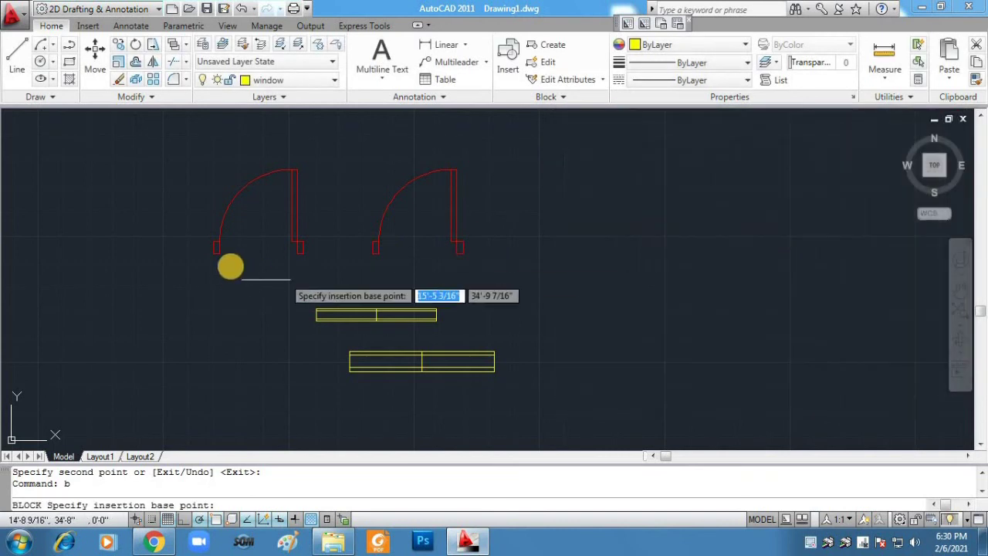
pyautogui.click(219, 253)
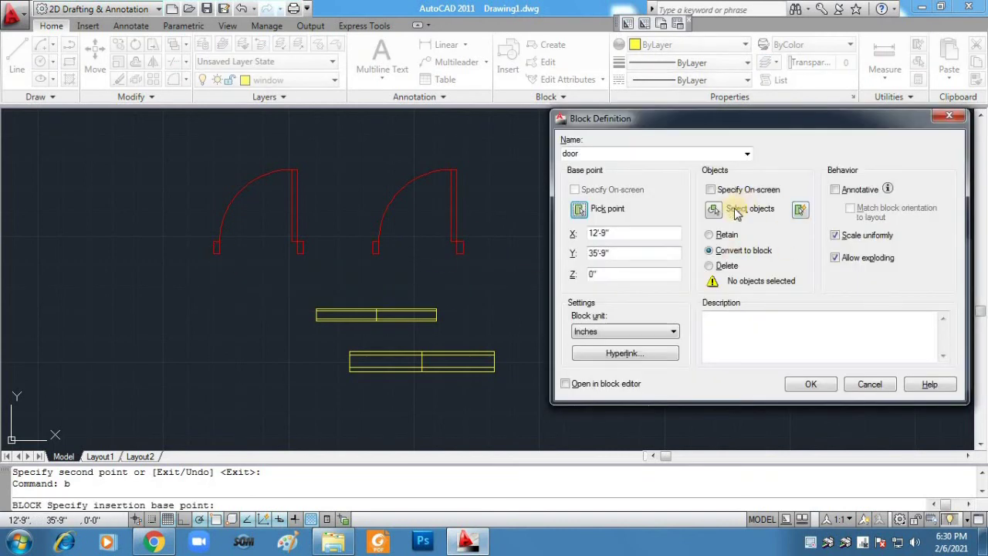
pyautogui.click(715, 217)
pyautogui.click(315, 272)
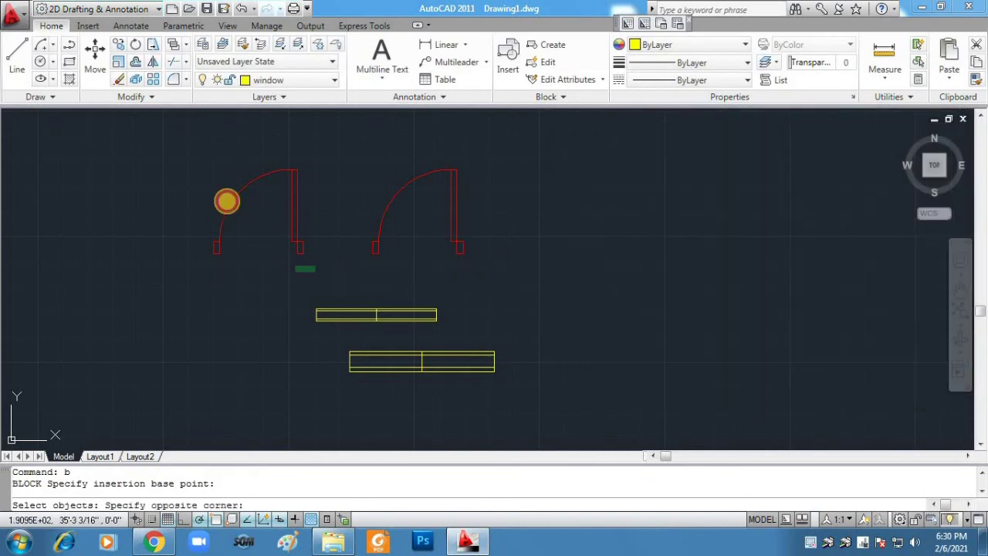
pyautogui.click(194, 150)
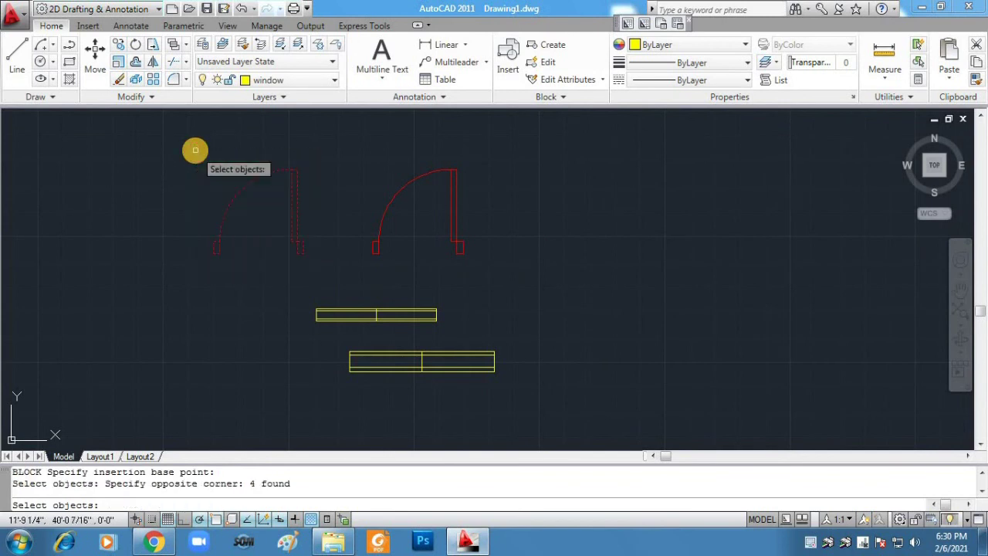
pyautogui.press('Return')
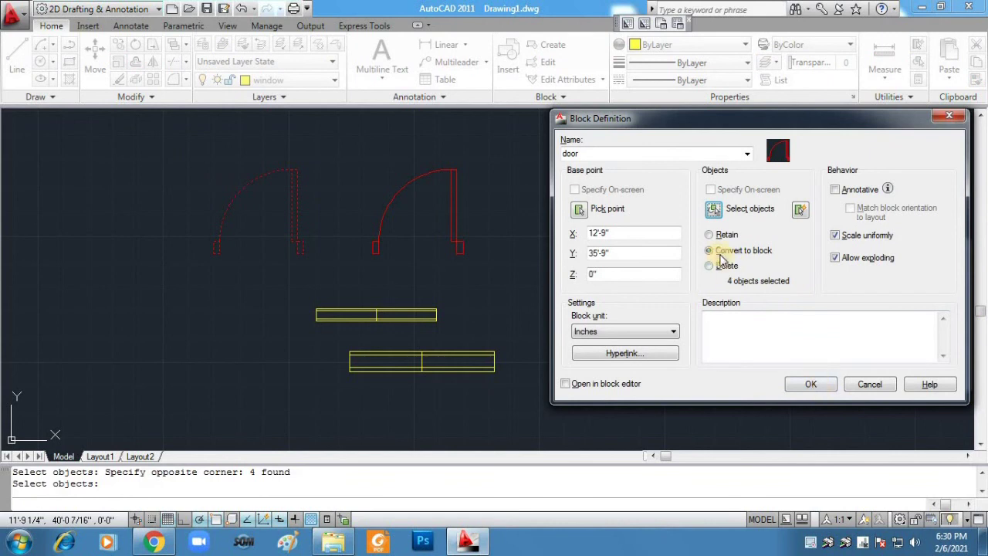
pyautogui.click(810, 383)
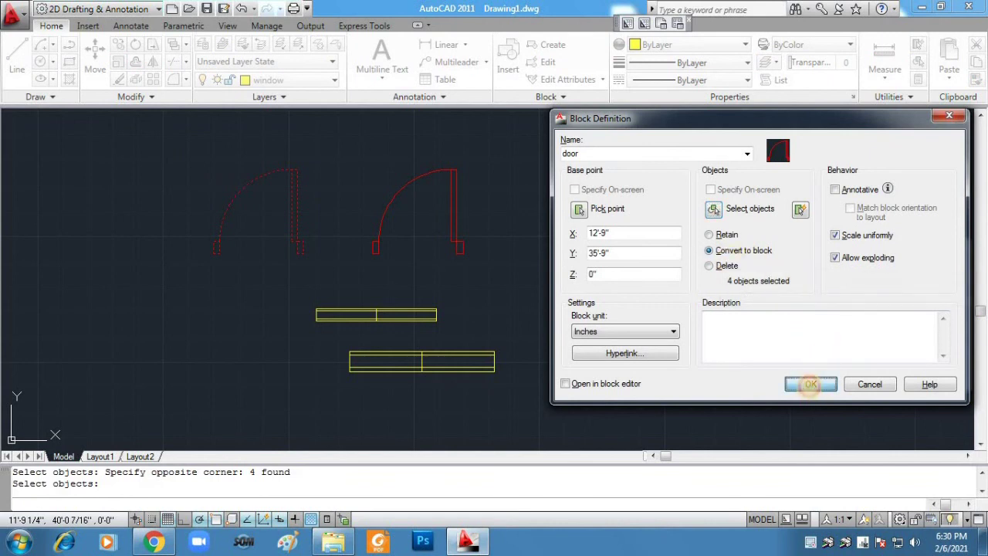
# Mirror the second door across a vertical line to its right, keeping the source door.
pyautogui.click(461, 252)
pyautogui.press('Escape')
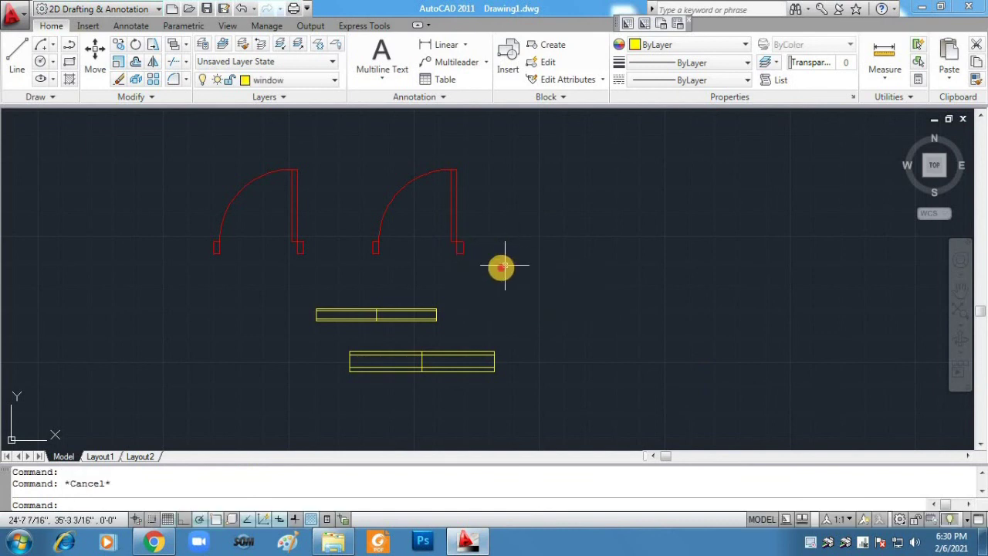
pyautogui.click(505, 266)
pyautogui.click(365, 163)
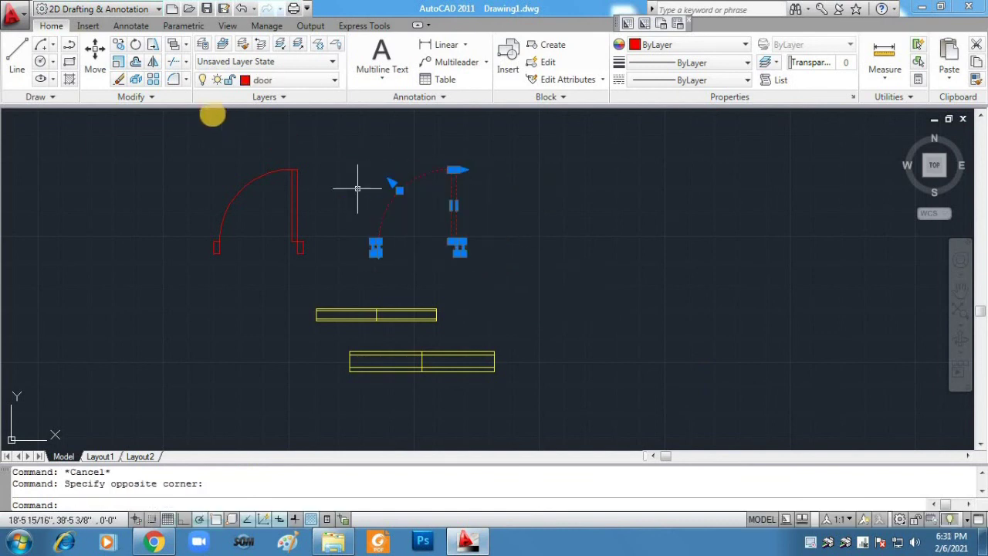
pyautogui.click(154, 62)
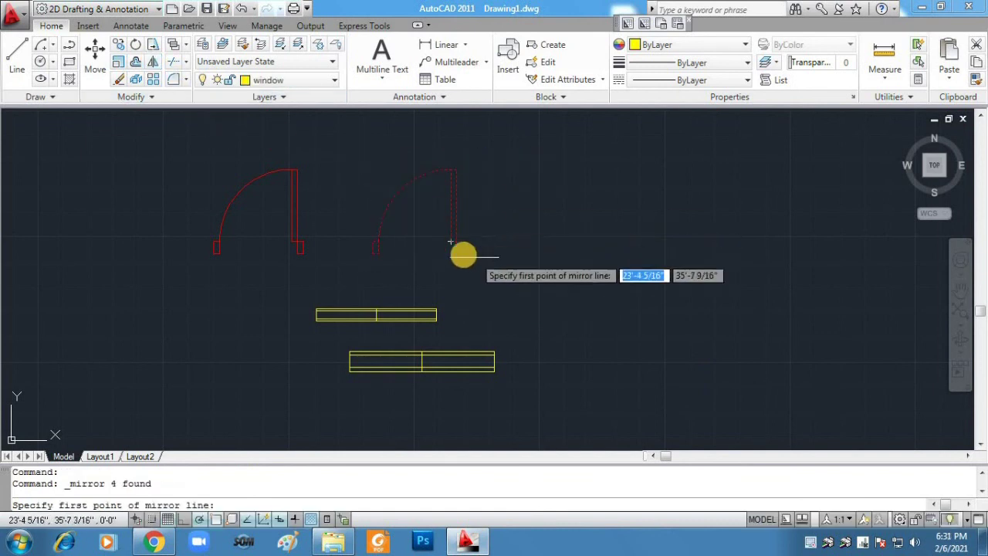
pyautogui.click(501, 250)
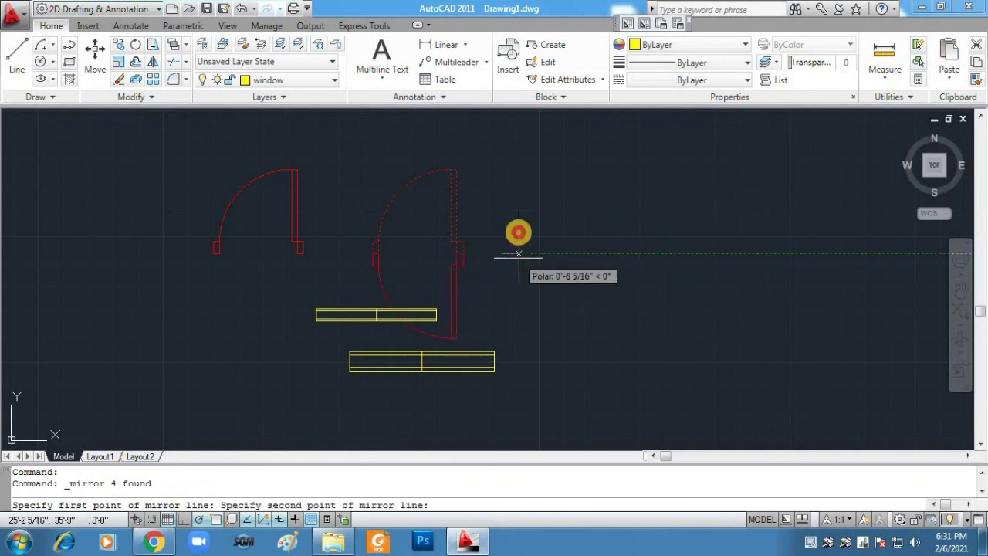
pyautogui.click(496, 207)
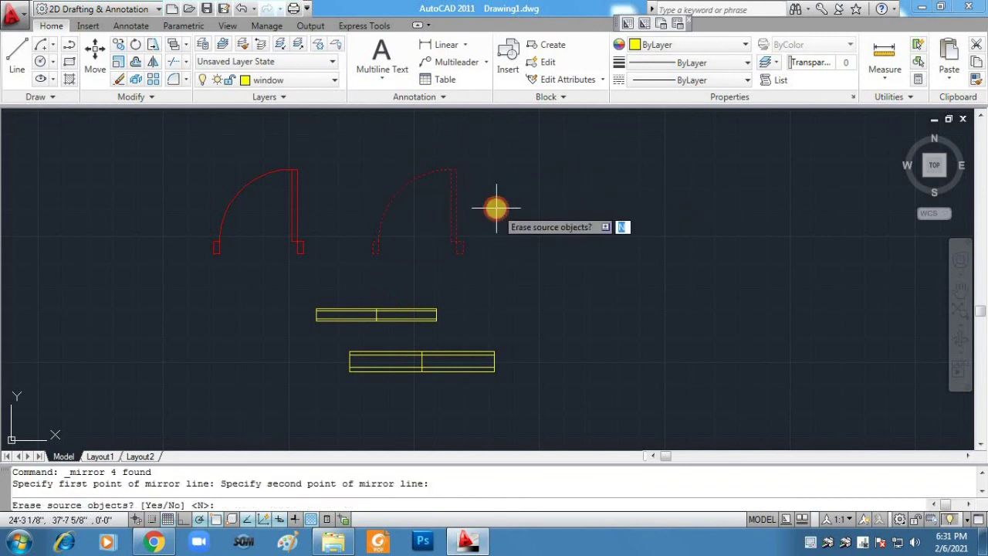
pyautogui.press('Return')
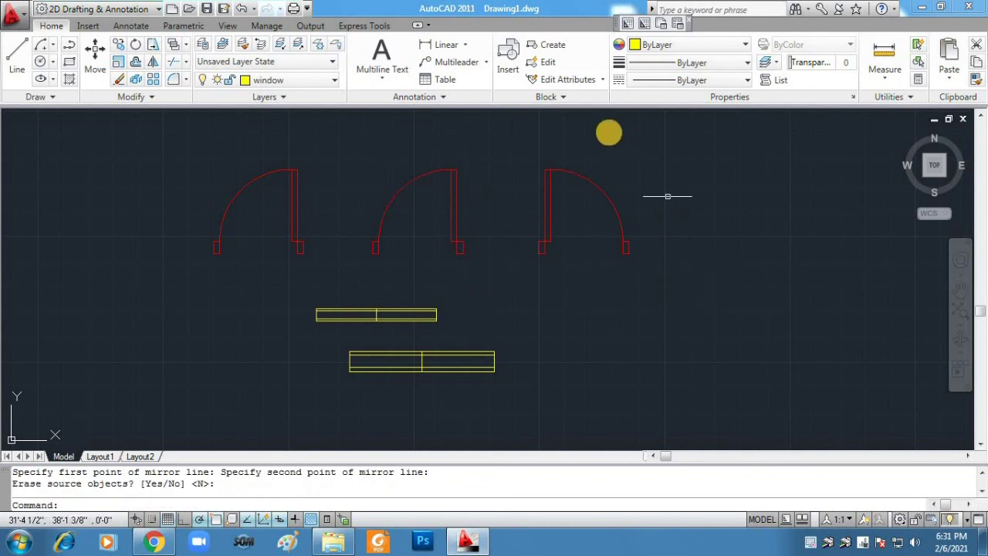
pyautogui.click(559, 98)
pyautogui.click(704, 161)
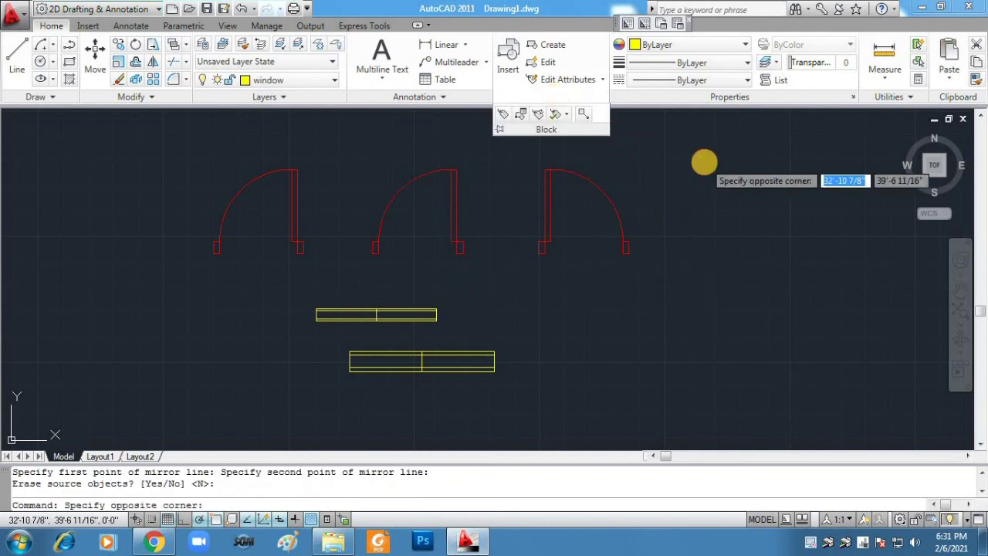
pyautogui.write('b')
pyautogui.press('Return')
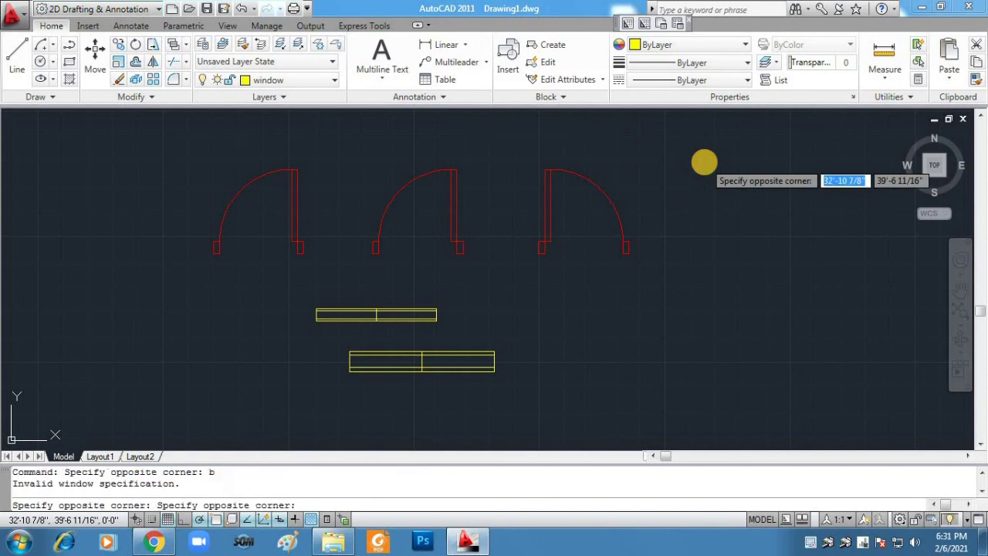
pyautogui.press('Escape')
# Define the mirrored door as a block named "door 2", with its base point at the left jamb's lower inner corner.
pyautogui.write('b')
pyautogui.press('Return')
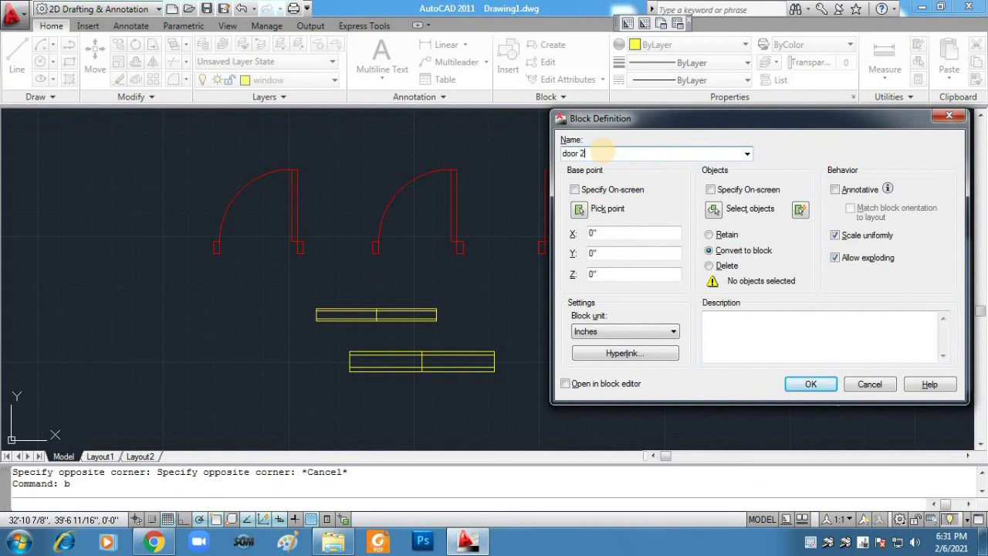
pyautogui.click(580, 210)
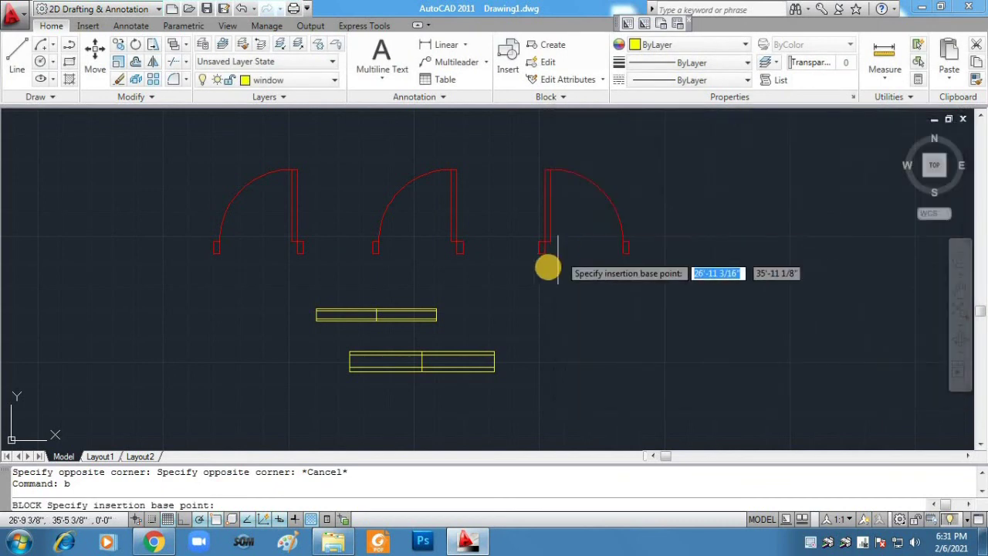
pyautogui.click(544, 251)
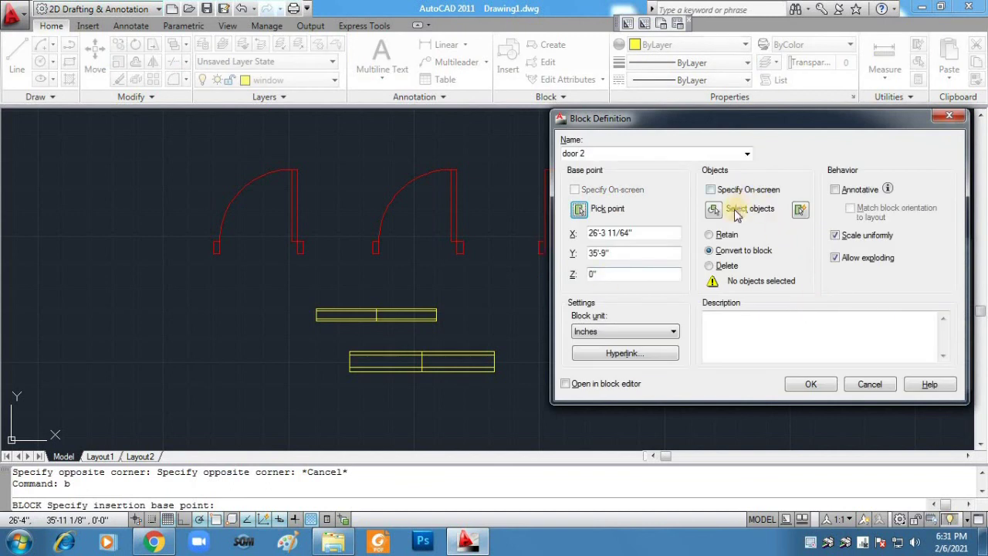
pyautogui.click(710, 213)
pyautogui.moveTo(668, 277); pyautogui.dragTo(527, 154)
pyautogui.press('Return')
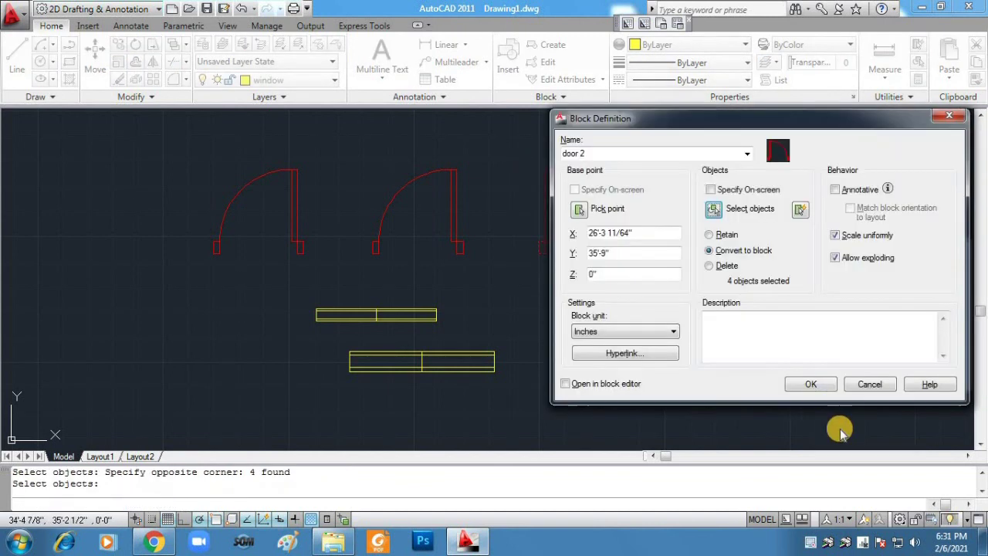
pyautogui.click(810, 386)
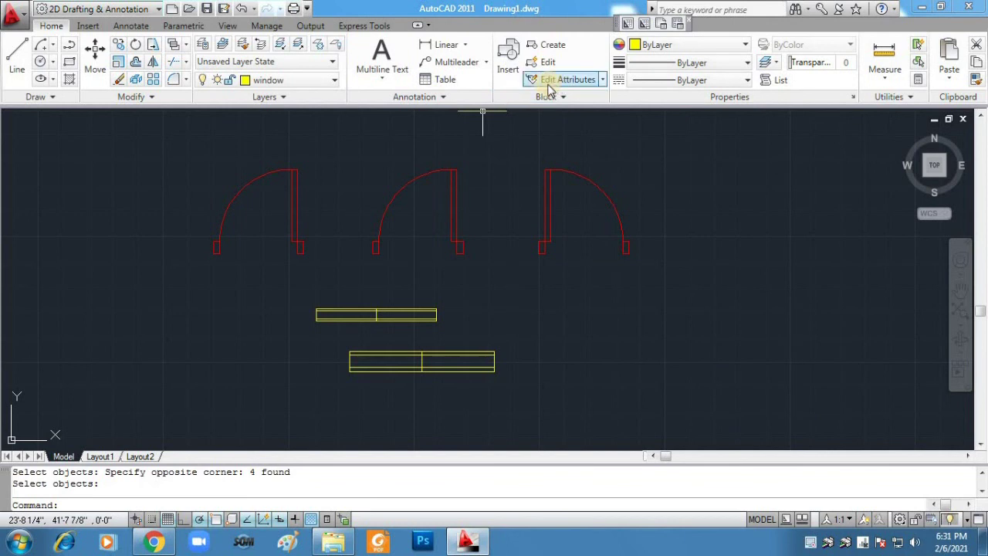
# Try inserting the "door" block at scale 1 and rotation 0, and cancel before placing it.
pyautogui.click(508, 54)
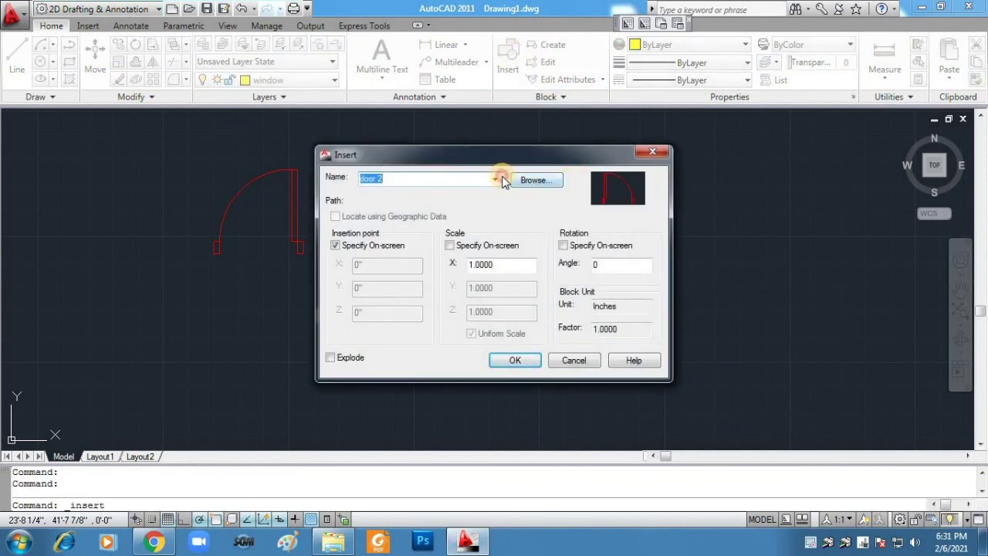
pyautogui.click(497, 179)
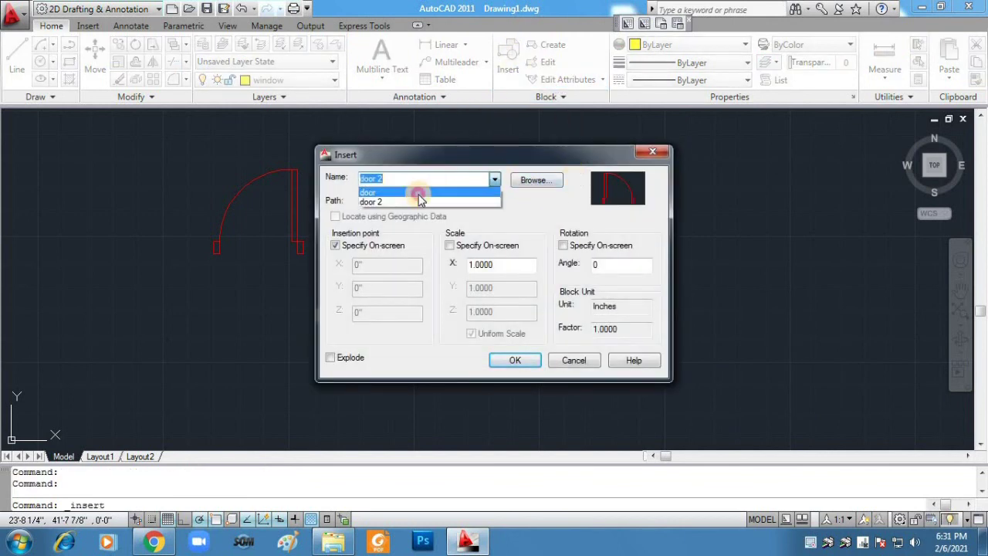
pyautogui.click(418, 193)
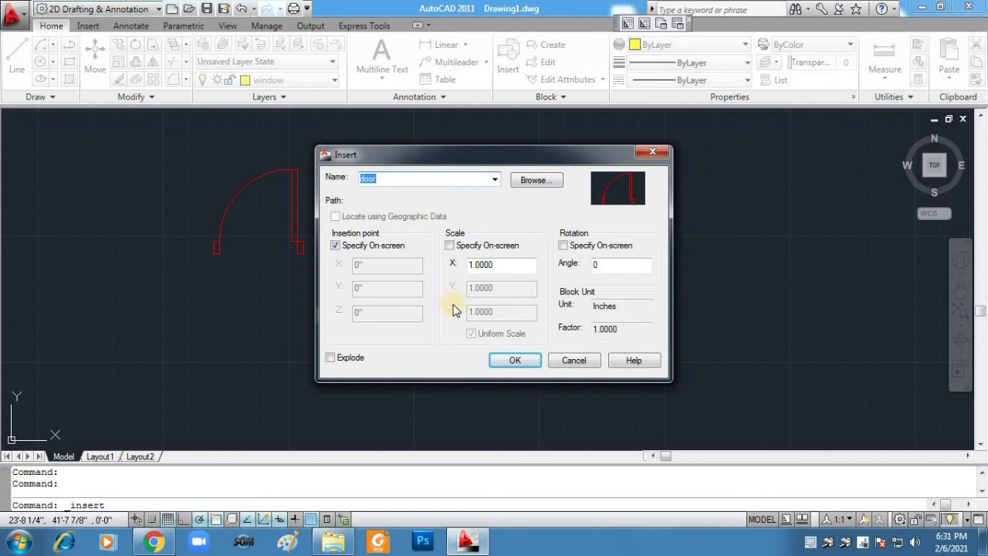
pyautogui.click(511, 361)
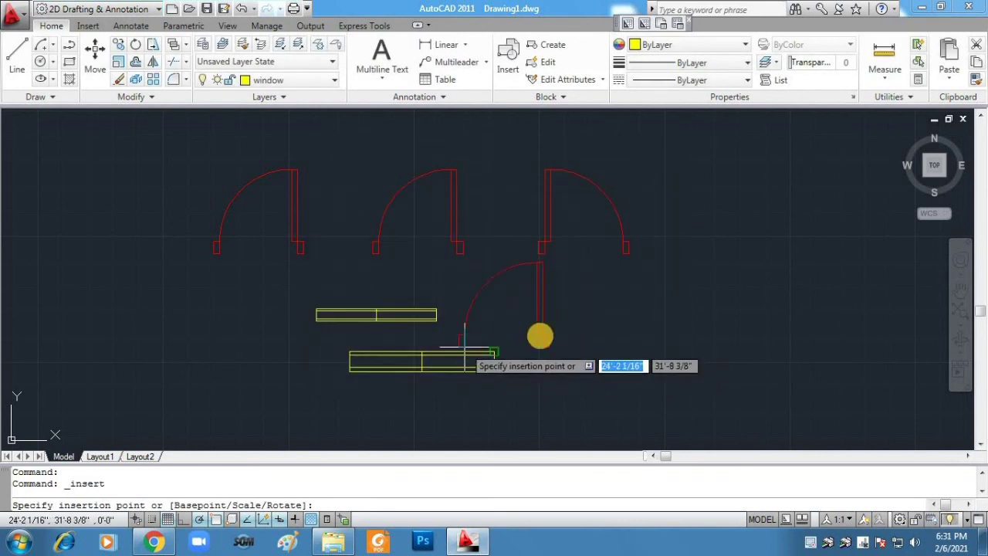
pyautogui.press('Escape')
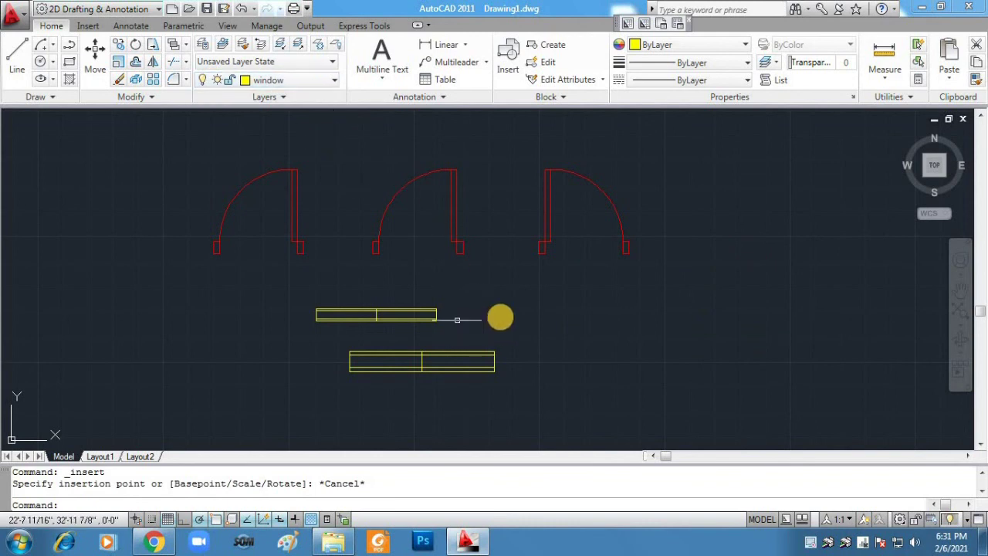
# Define the 5' window symbol as a block named "window 1", with its base point at the lower-left corner.
pyautogui.press('Return')
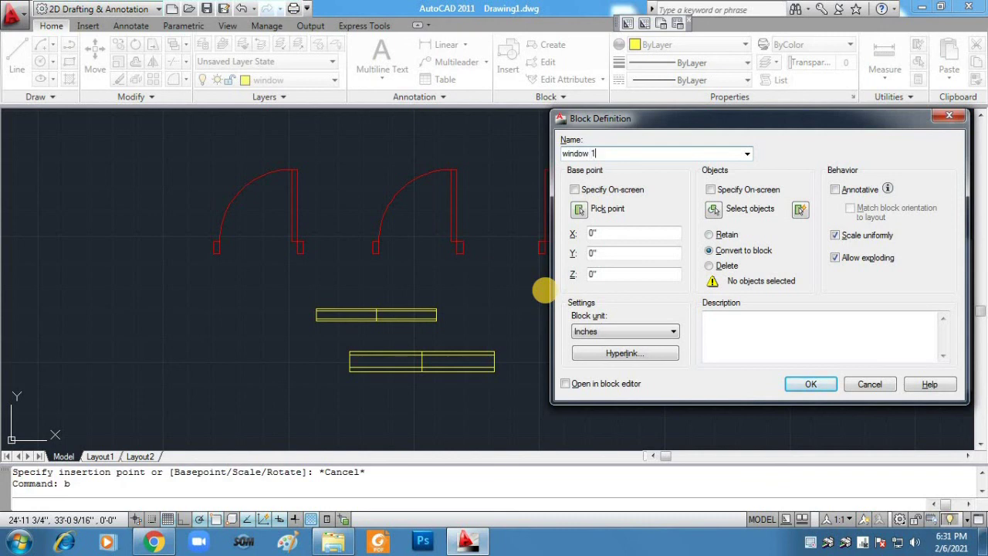
pyautogui.click(585, 215)
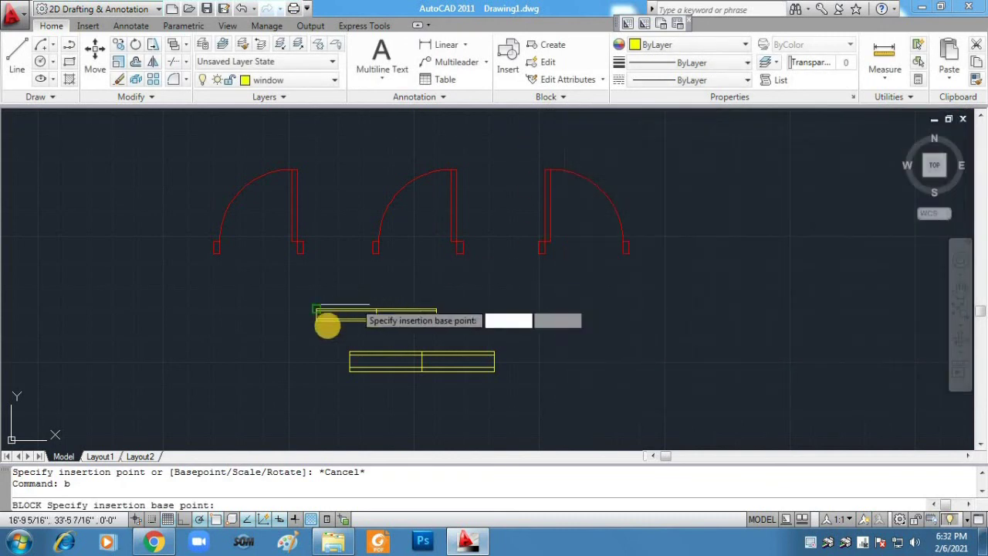
pyautogui.click(315, 325)
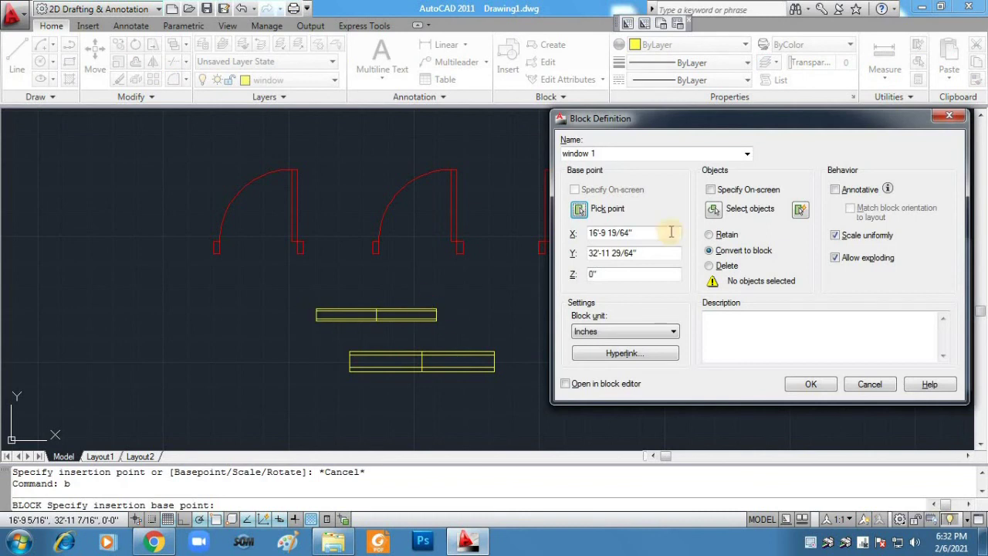
pyautogui.click(713, 209)
pyautogui.click(444, 336)
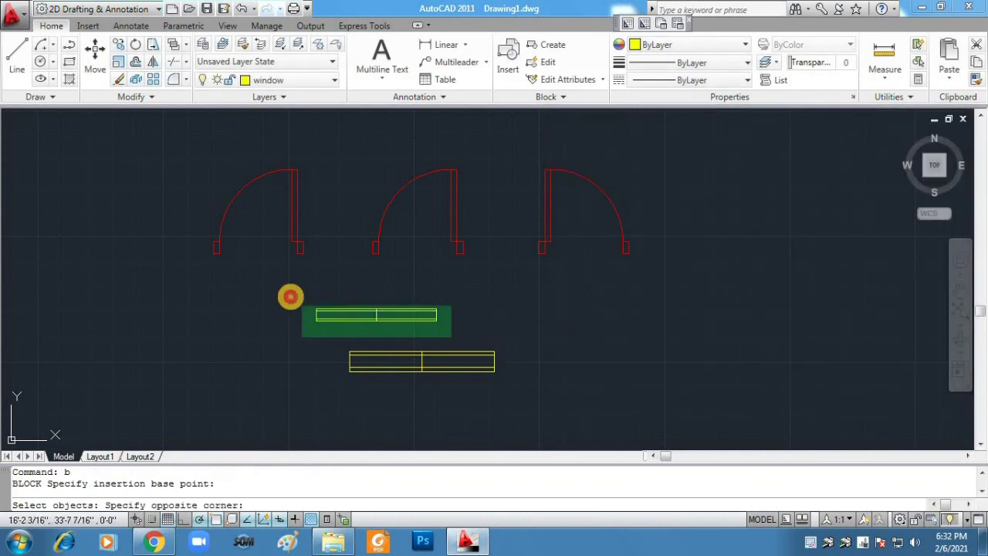
pyautogui.click(286, 293)
pyautogui.press('Return')
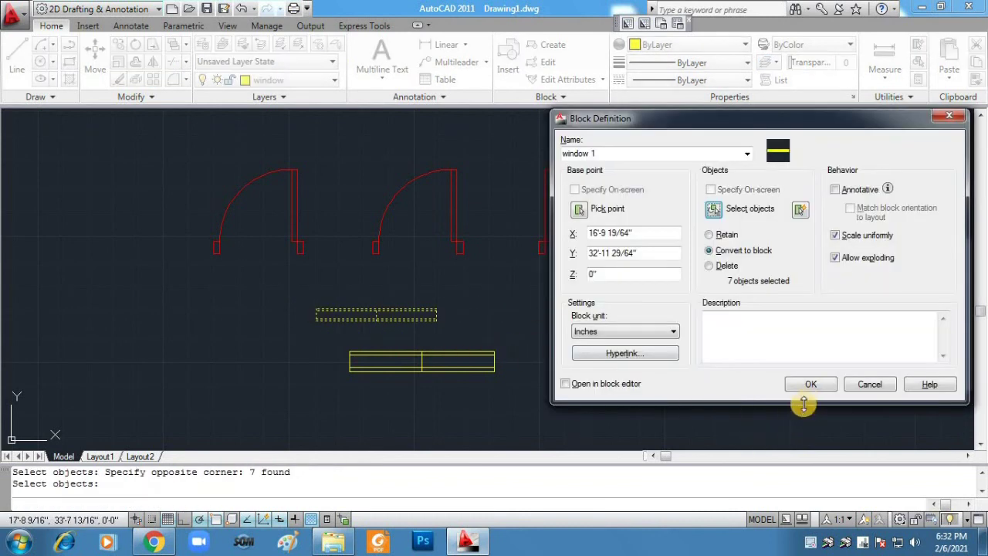
pyautogui.click(811, 385)
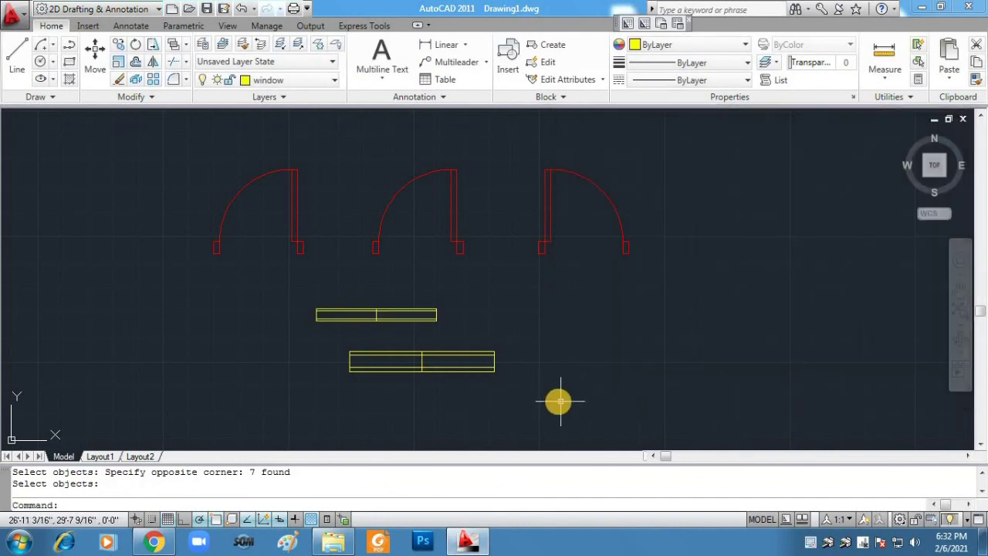
# Define the 6' window symbol as a block named "window 2", with its base point at the lower-left corner.
pyautogui.write('b')
pyautogui.press('Return')
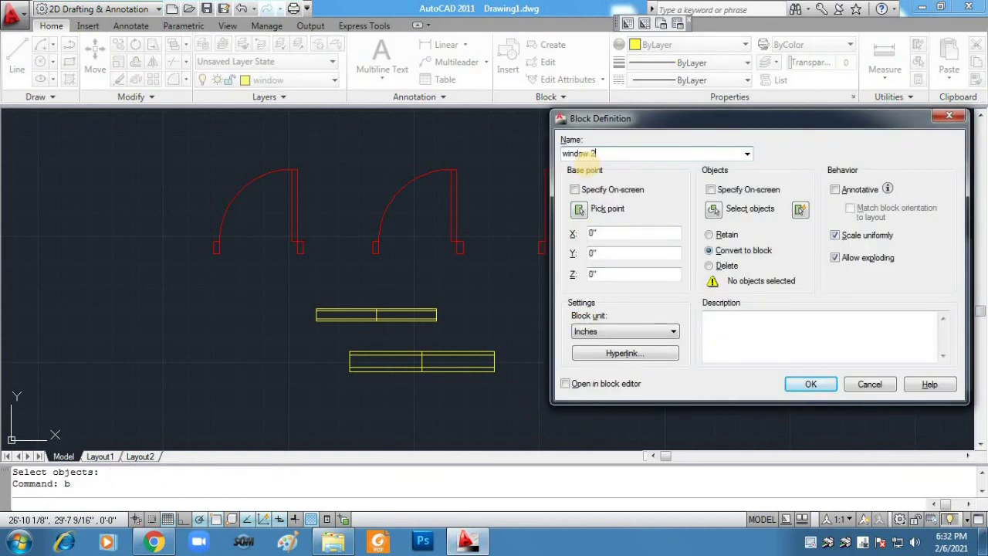
pyautogui.click(579, 209)
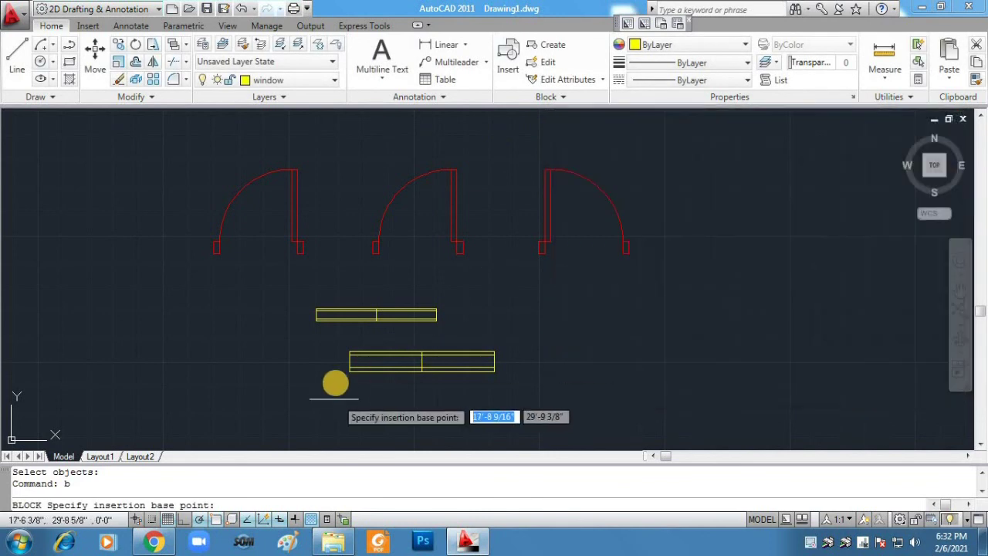
pyautogui.click(350, 372)
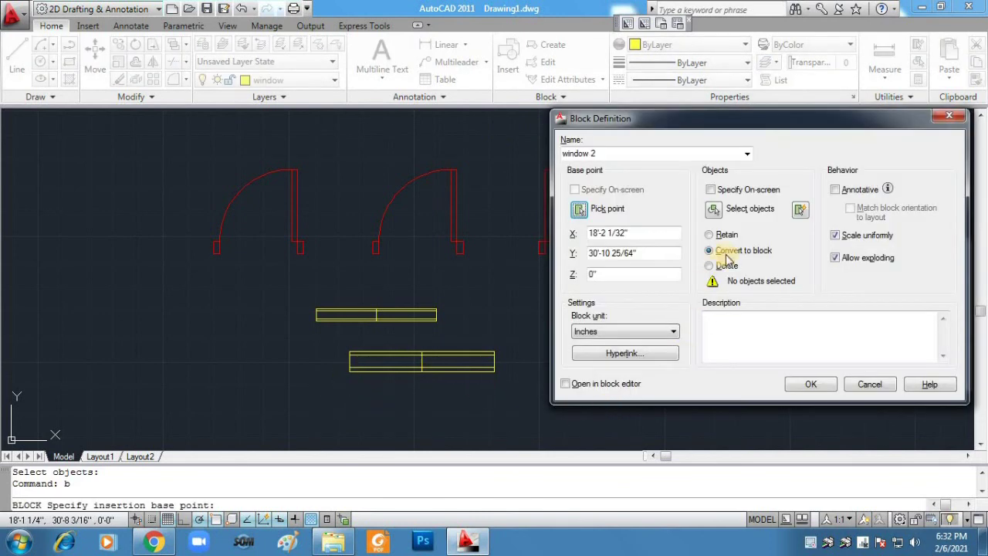
pyautogui.click(714, 208)
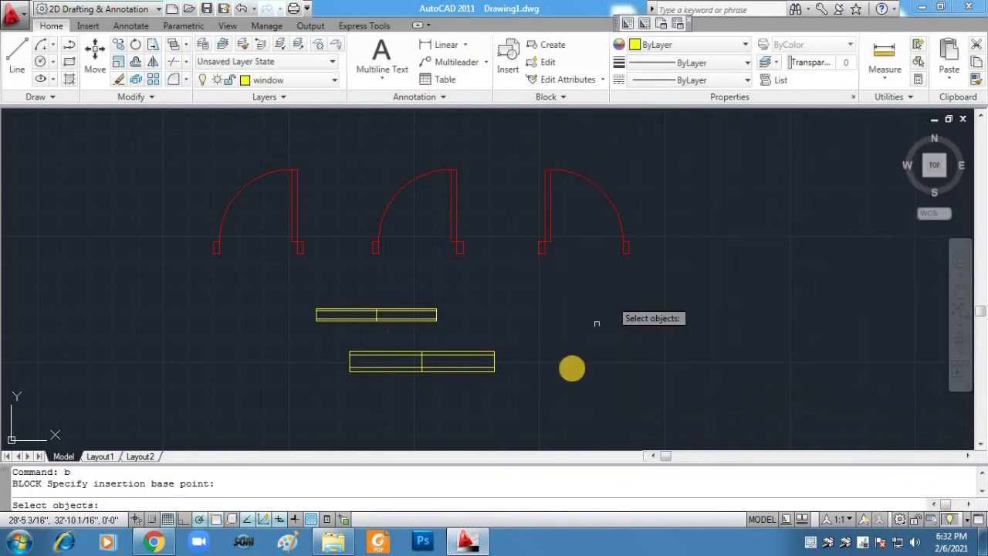
pyautogui.click(521, 408)
pyautogui.click(316, 335)
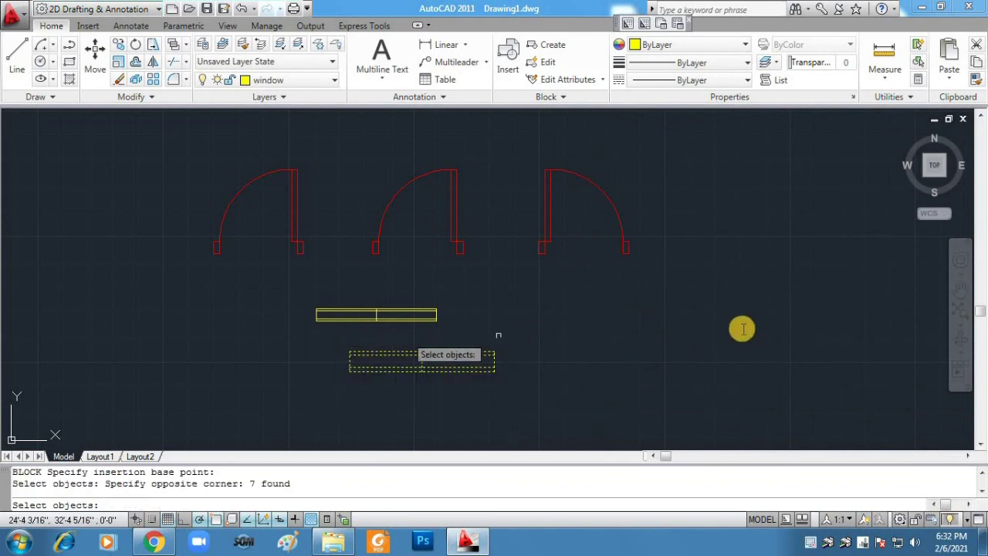
pyautogui.press('Return')
pyautogui.click(809, 384)
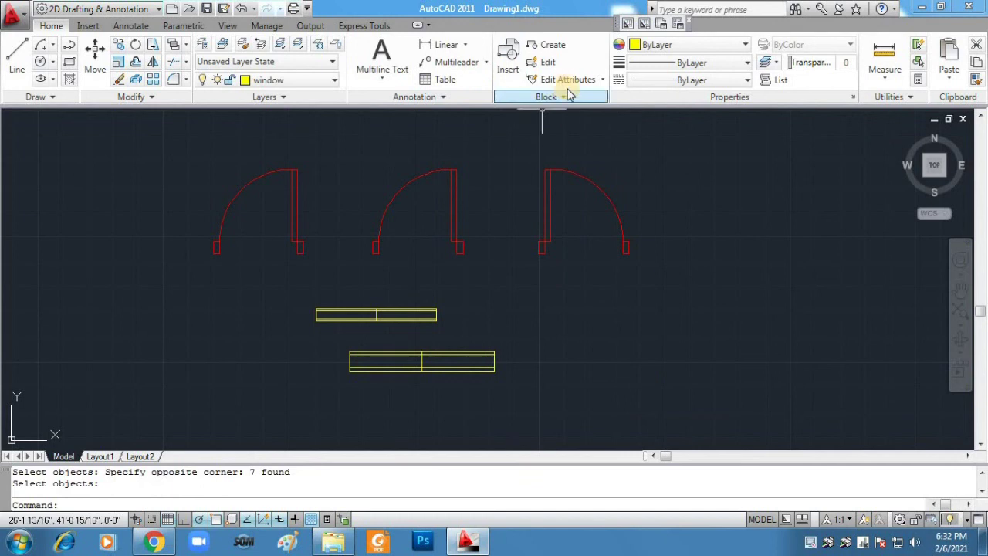
# Insert the "window 2" block at scale 1 and rotation 0, with its insertion point specified on-screen.
pyautogui.click(518, 69)
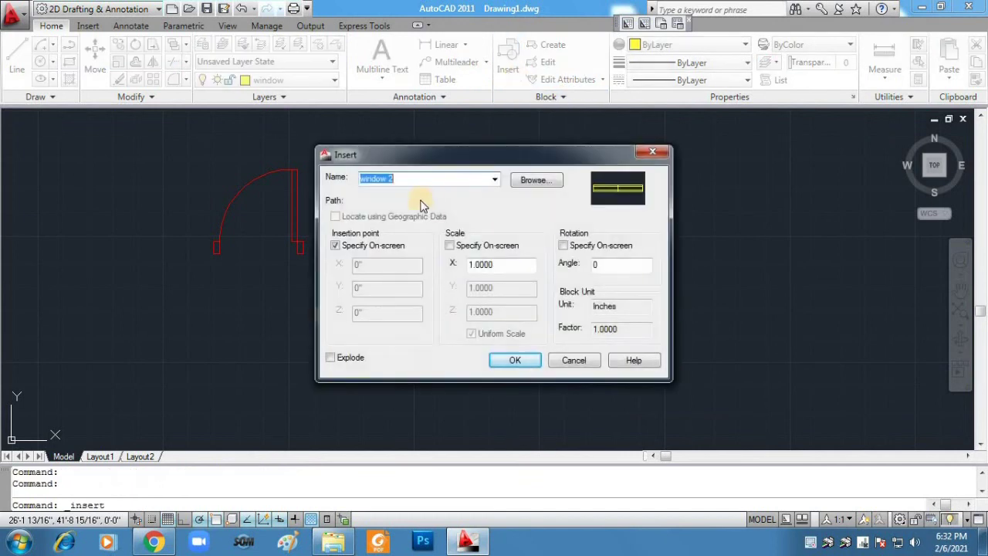
pyautogui.click(496, 178)
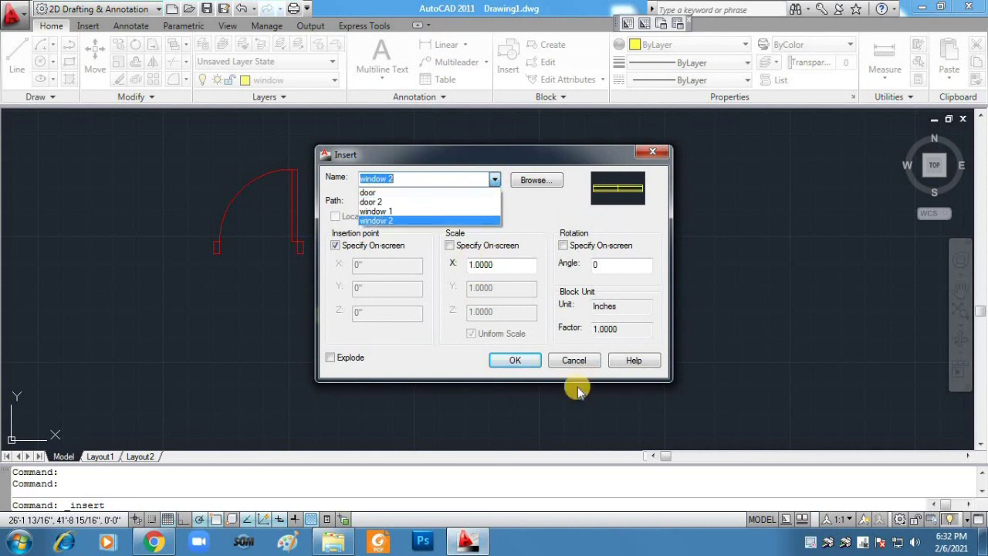
pyautogui.click(517, 364)
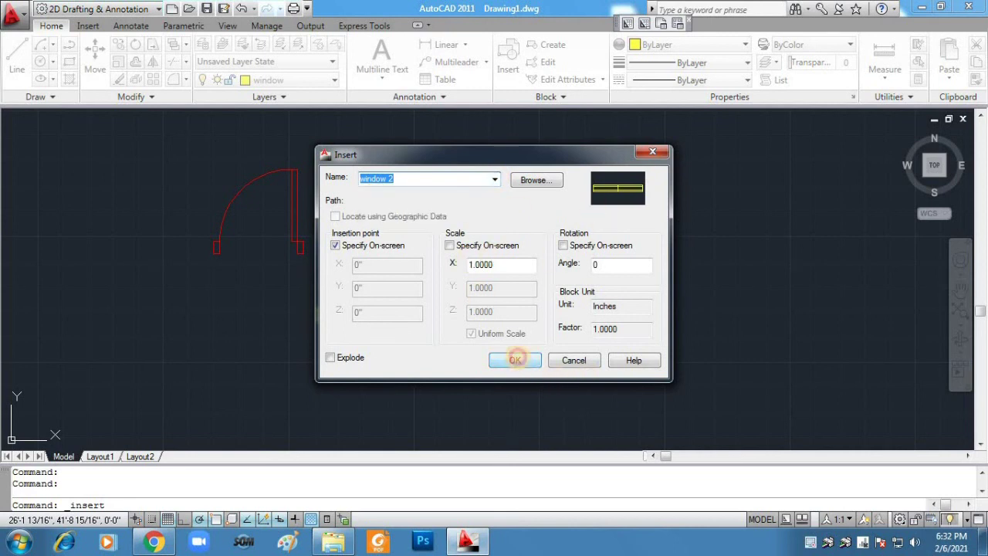
pyautogui.click(515, 359)
pyautogui.click(959, 311)
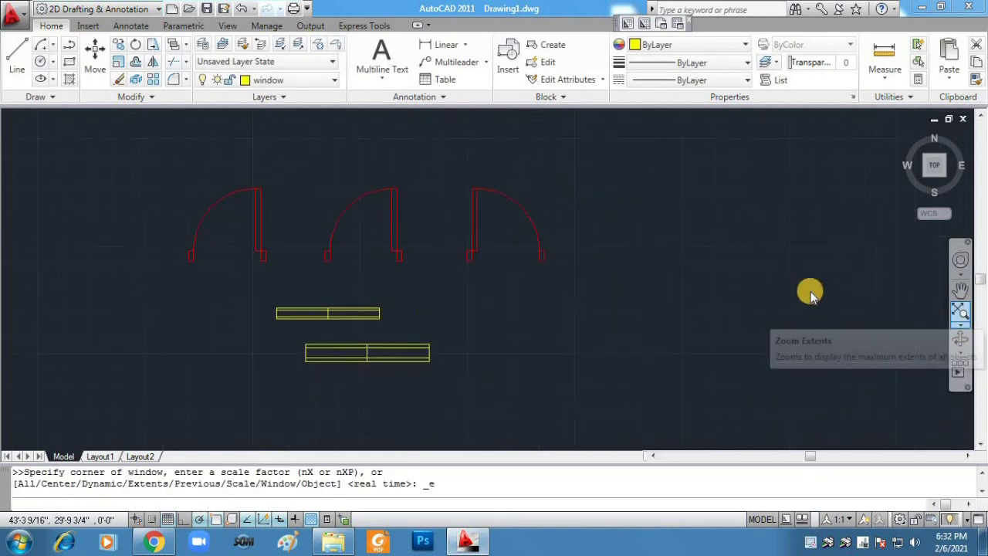